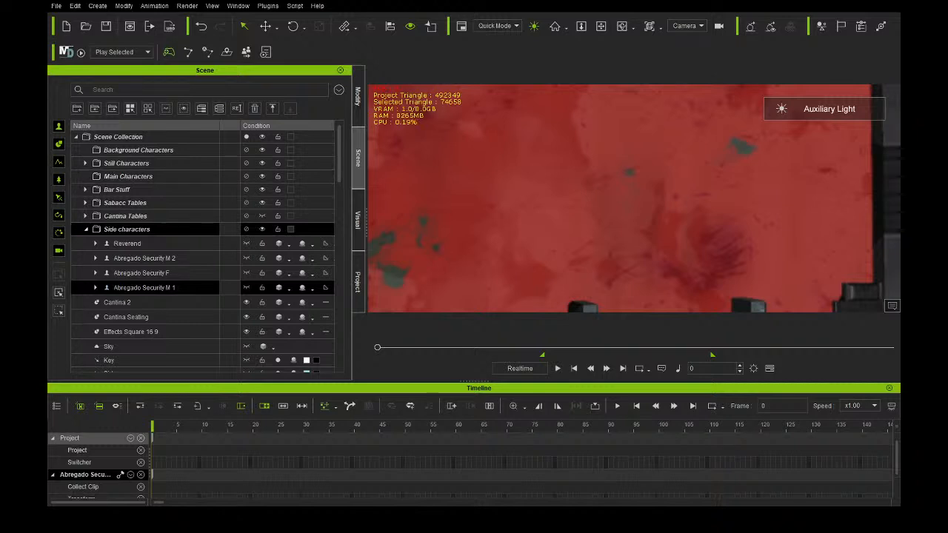
Make the hidden Abregado Security F, Abregado Security M 2 and Reverend characters visible in the scene.
{"action": "left_click", "coordinate": [245, 273]}
{"action": "left_click", "coordinate": [247, 256]}
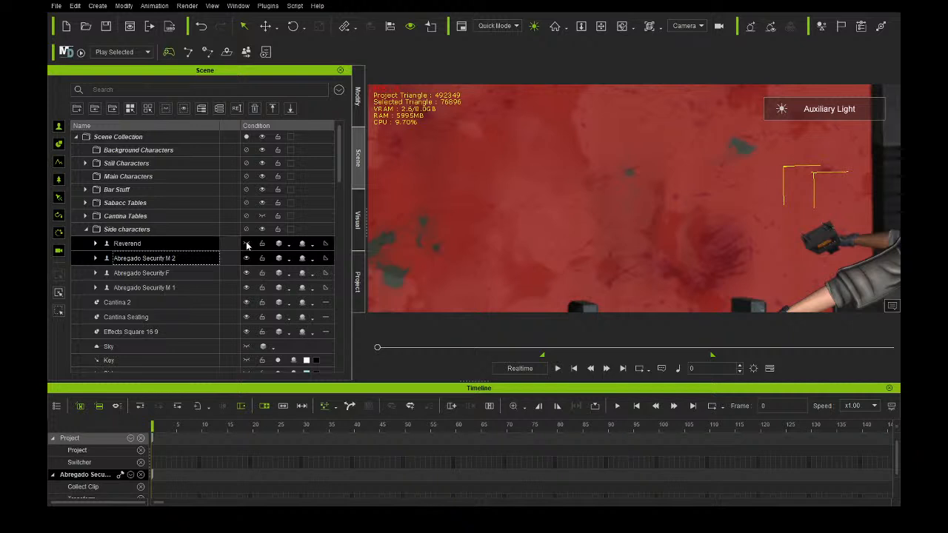
{"action": "left_click", "coordinate": [247, 244]}
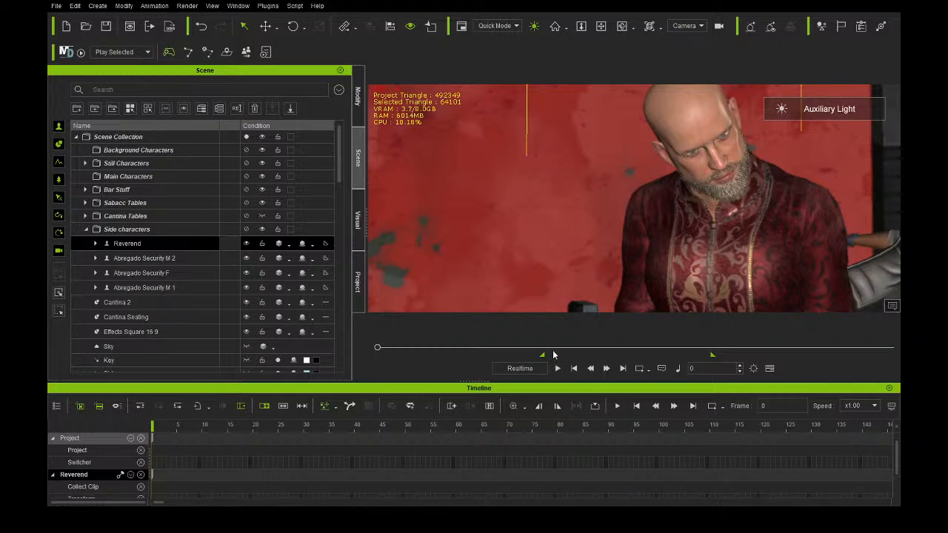
Move the start of the playback range to the beginning of the project and go to frame 1448.
{"action": "left_click", "coordinate": [475, 362]}
{"action": "scroll", "coordinate": [153, 284], "scroll_direction": "down", "scroll_amount": 5}
{"action": "scroll", "coordinate": [150, 287], "scroll_direction": "up", "scroll_amount": 5}
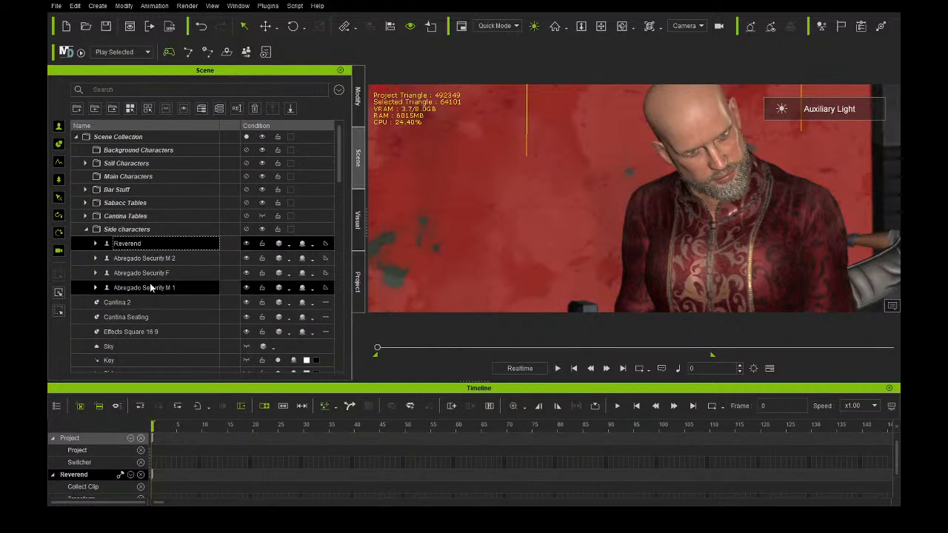
{"action": "left_click", "coordinate": [395, 351]}
{"action": "left_click_drag", "start_coordinate": [396, 349], "coordinate": [420, 350]}
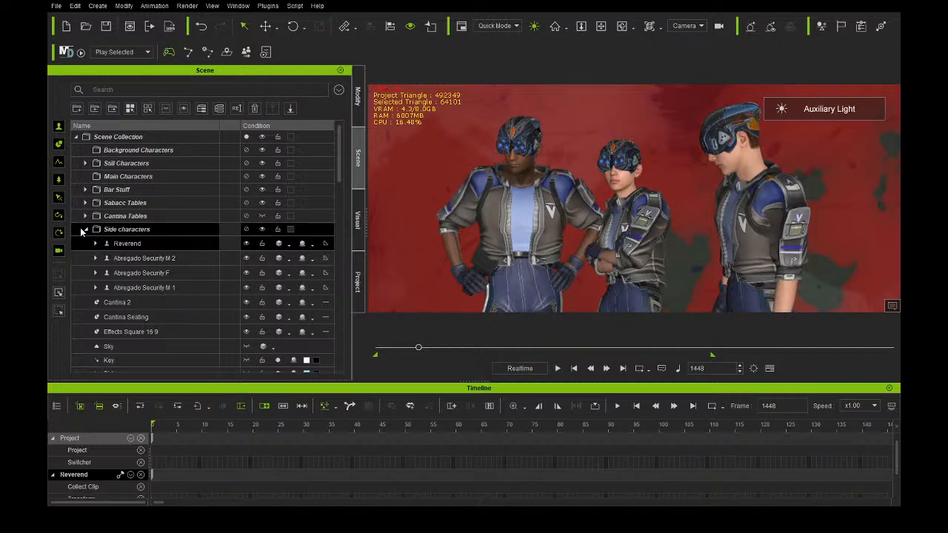
Toggle the visibility of the Scanner accessory on Abregado Security M 2.
{"action": "left_click", "coordinate": [97, 258]}
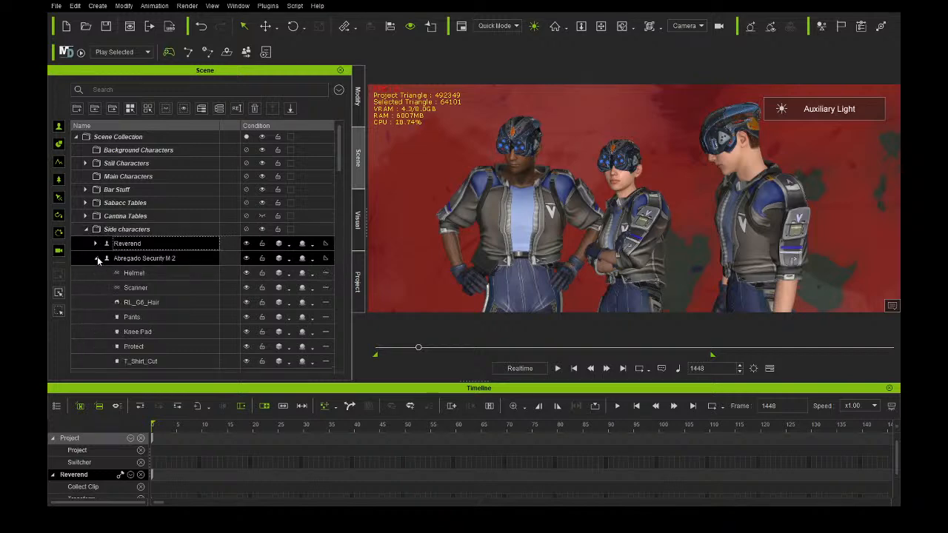
{"action": "left_click", "coordinate": [247, 287]}
{"action": "left_click", "coordinate": [96, 259]}
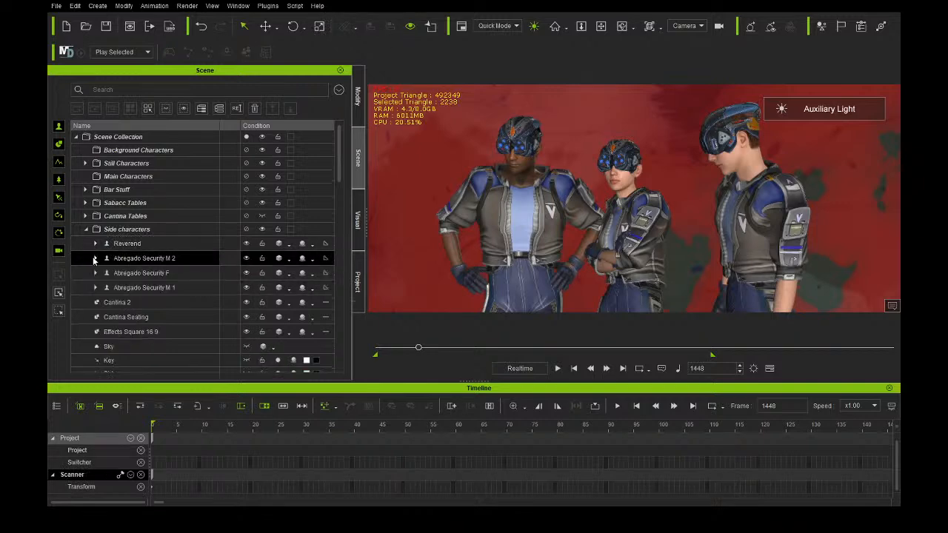
Scrub to frame 1677 and play back the animation through the guards' shot to frame 1975.
{"action": "left_click_drag", "start_coordinate": [418, 348], "coordinate": [427, 354]}
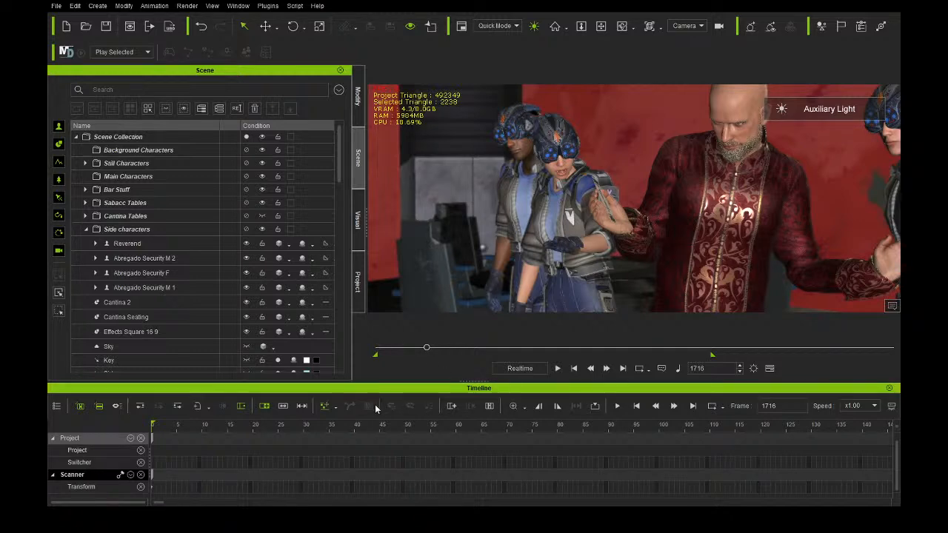
{"action": "scroll", "coordinate": [357, 435], "scroll_direction": "down", "scroll_amount": 5}
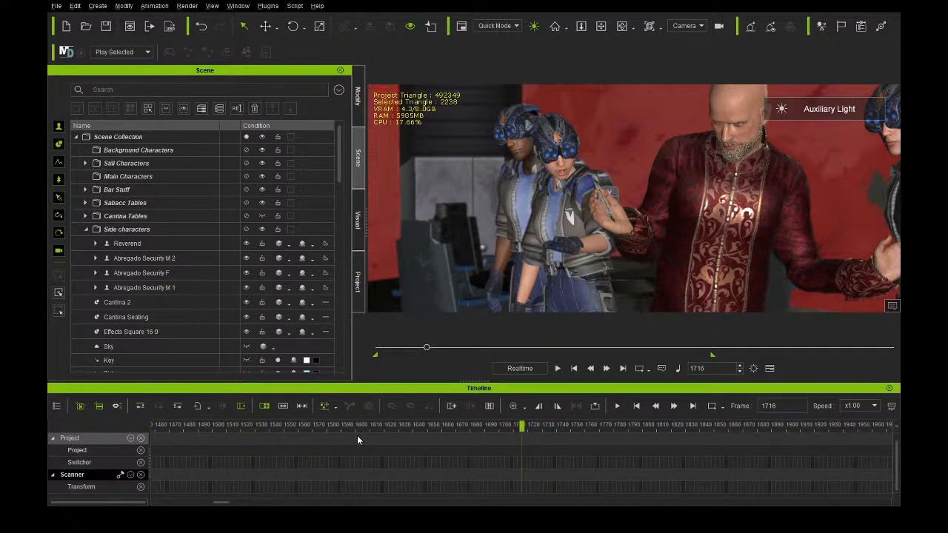
{"action": "left_click_drag", "start_coordinate": [353, 428], "coordinate": [486, 429]}
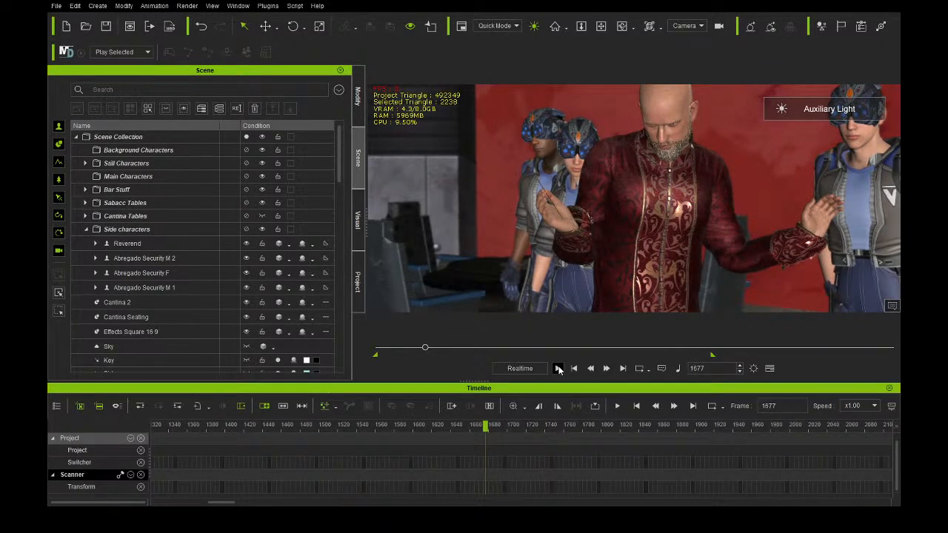
{"action": "left_click", "coordinate": [557, 368]}
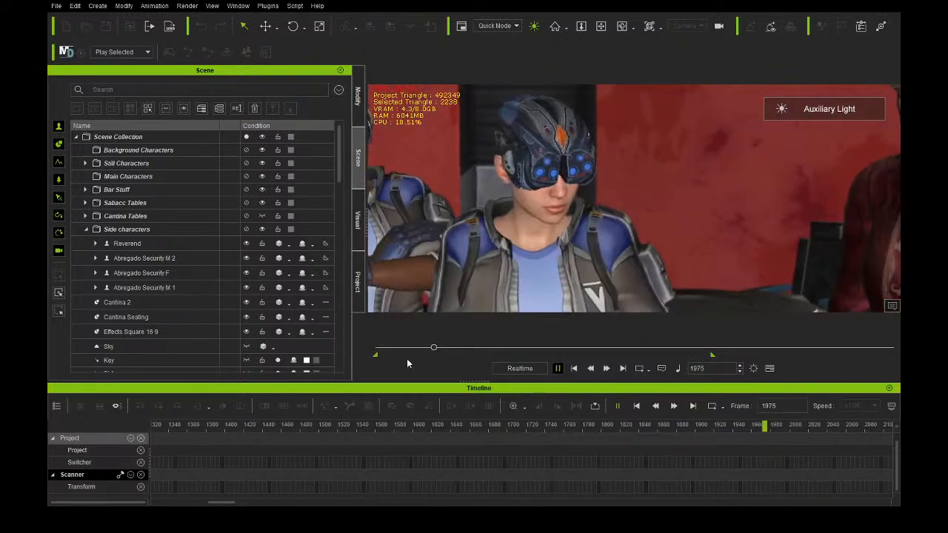
{"action": "left_click", "coordinate": [550, 368]}
Select the Camera to show its keys and go to its key at frame 1960.
{"action": "scroll", "coordinate": [166, 315], "scroll_direction": "down", "scroll_amount": 5}
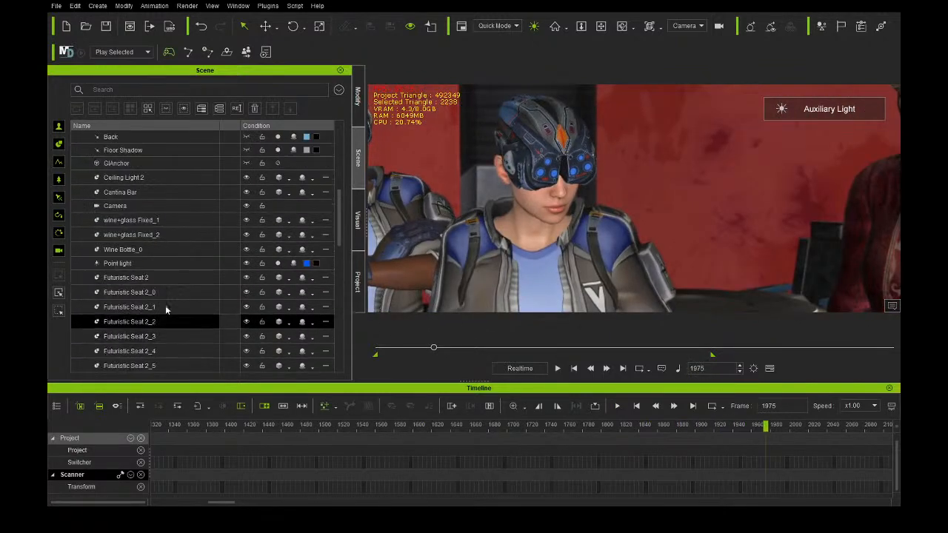
{"action": "left_click", "coordinate": [157, 206]}
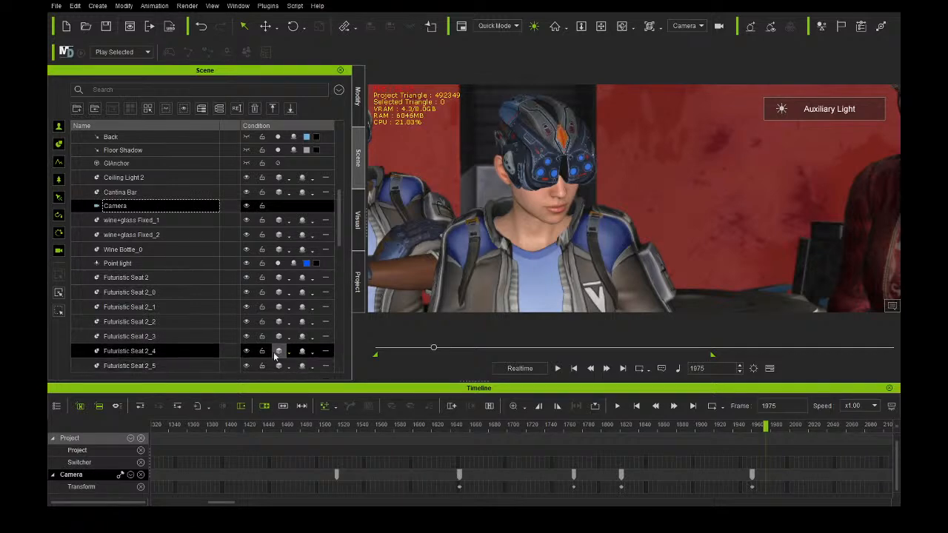
{"action": "scroll", "coordinate": [624, 448], "scroll_direction": "up", "scroll_amount": 5}
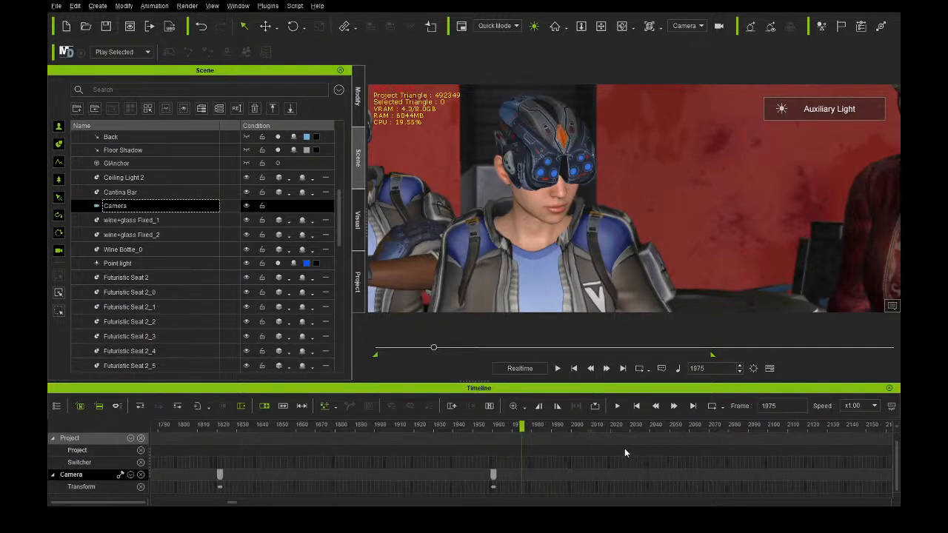
{"action": "scroll", "coordinate": [474, 451], "scroll_direction": "down", "scroll_amount": 2}
{"action": "left_click_drag", "start_coordinate": [488, 429], "coordinate": [495, 430]}
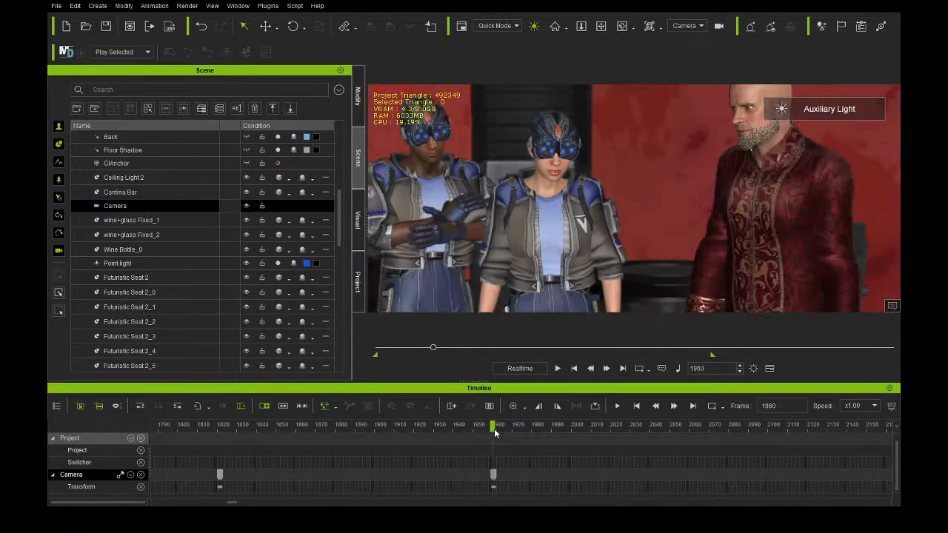
Try to reframe the camera at frame 1960 closer on the female guard and check the movement leading up to it.
{"action": "scroll", "coordinate": [573, 179], "scroll_direction": "up", "scroll_amount": 3}
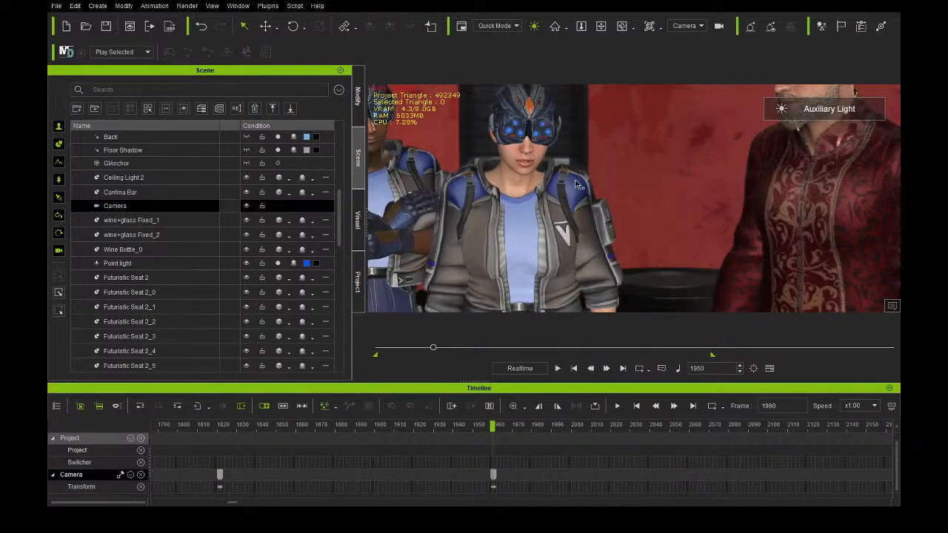
{"action": "scroll", "coordinate": [575, 181], "scroll_direction": "up", "scroll_amount": 2}
{"action": "left_click_drag", "start_coordinate": [554, 180], "coordinate": [582, 193]}
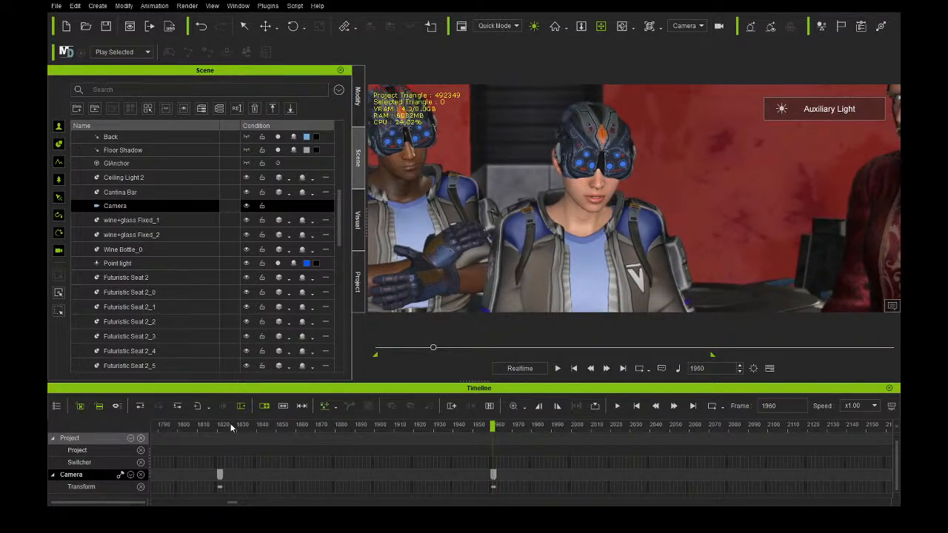
{"action": "left_click_drag", "start_coordinate": [221, 430], "coordinate": [398, 430]}
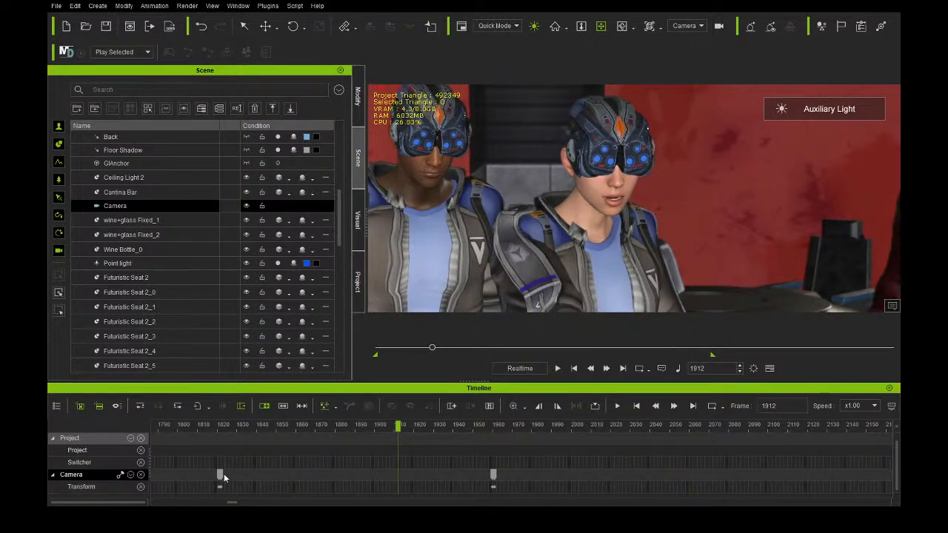
{"action": "left_click", "coordinate": [493, 474]}
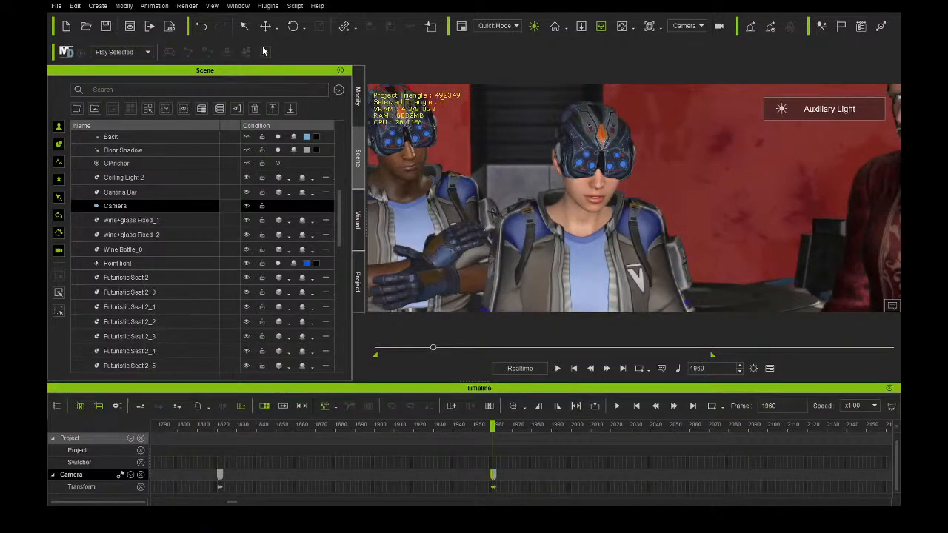
Undo the camera reframing at frame 1960 to restore the wider shot.
{"action": "left_click", "coordinate": [200, 27]}
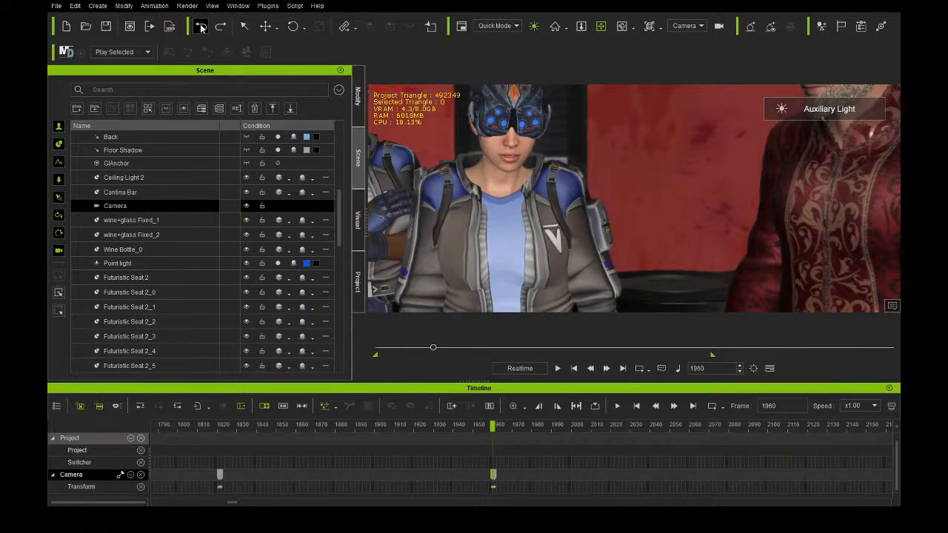
{"action": "left_click", "coordinate": [200, 27]}
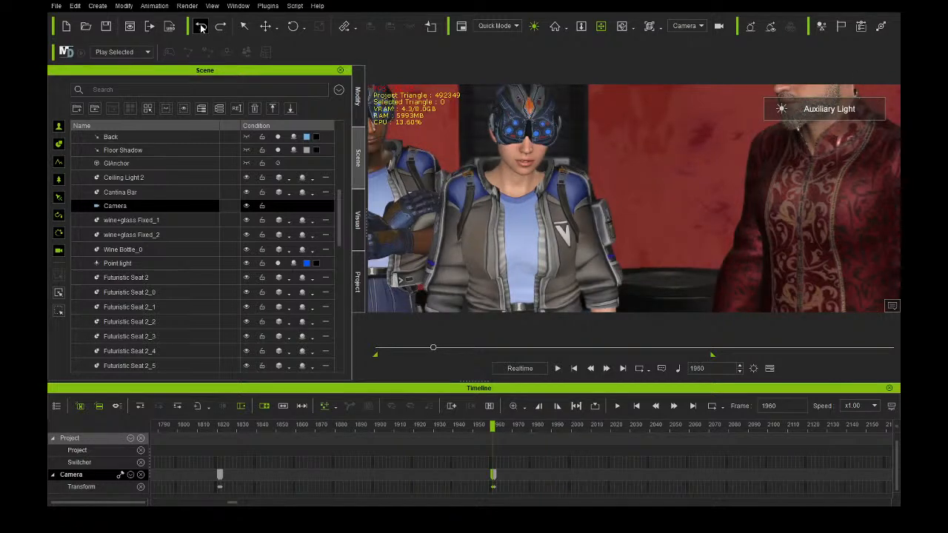
{"action": "left_click", "coordinate": [200, 28]}
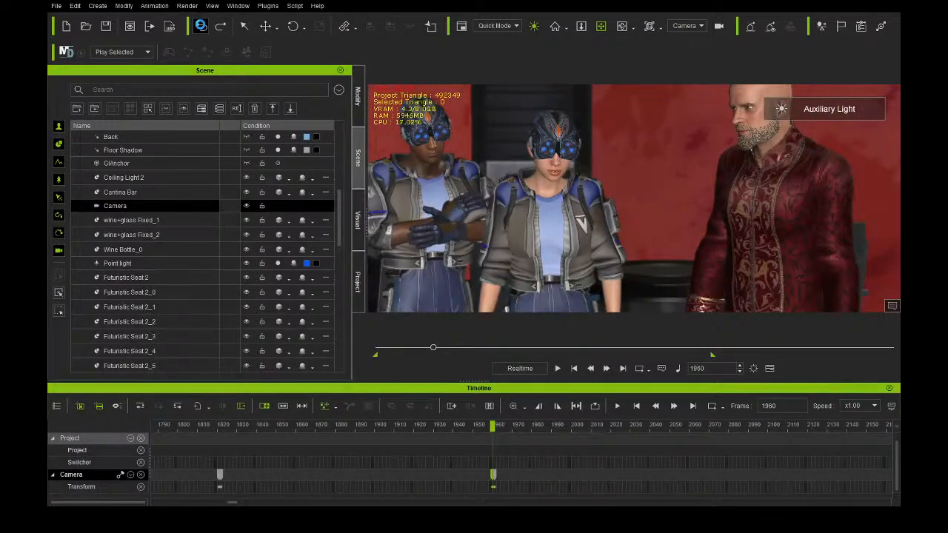
{"action": "left_click", "coordinate": [201, 27]}
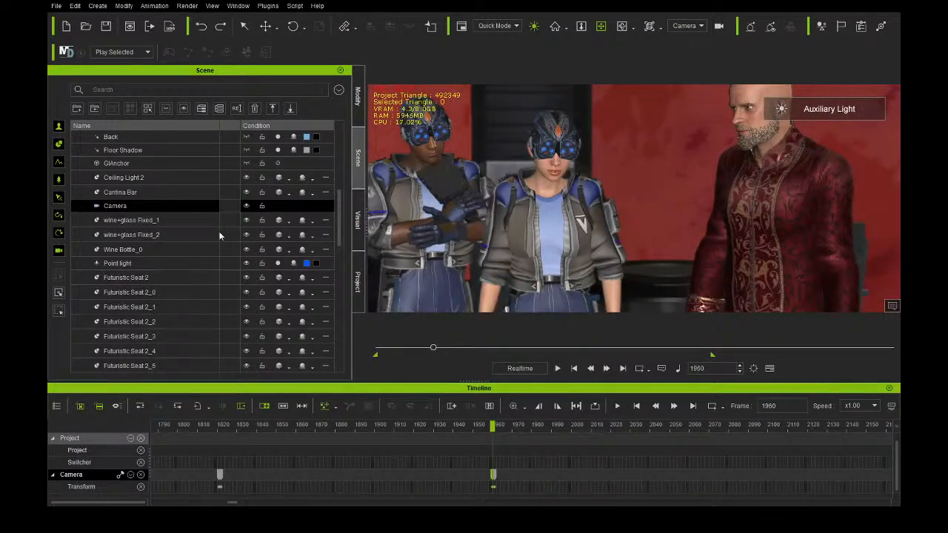
Delete the close-up key of the Camera just after frame 1820 and return to frame 1819.
{"action": "left_click", "coordinate": [223, 476]}
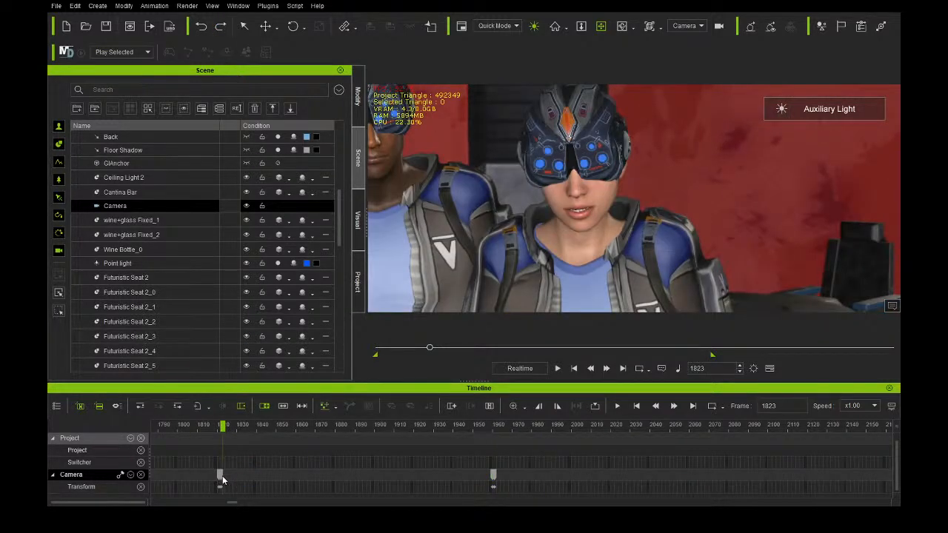
{"action": "left_click", "coordinate": [222, 476]}
{"action": "key", "text": "Delete"}
{"action": "left_click_drag", "start_coordinate": [220, 430], "coordinate": [245, 442]}
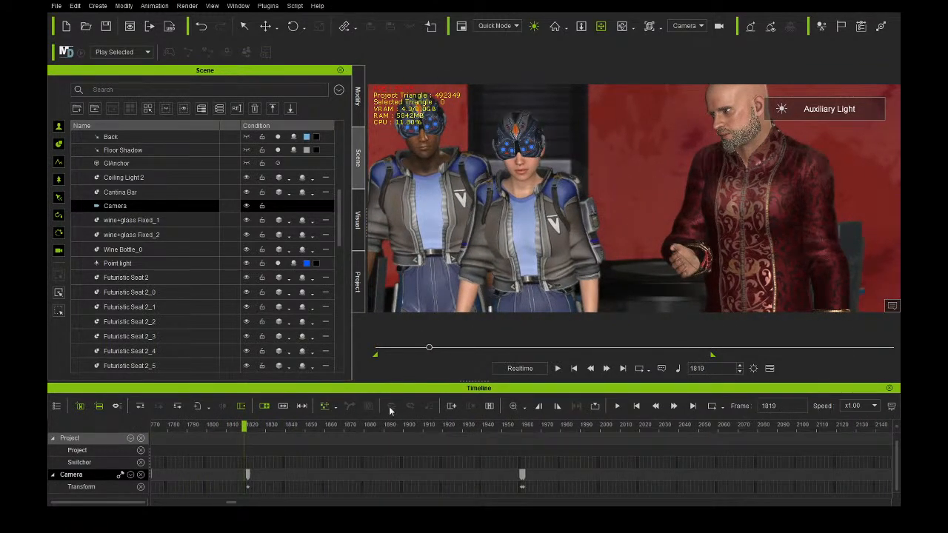
Play back the camera move from frame 1819 to about frame 2020, and scrub back to frame 1697.
{"action": "left_click", "coordinate": [560, 369]}
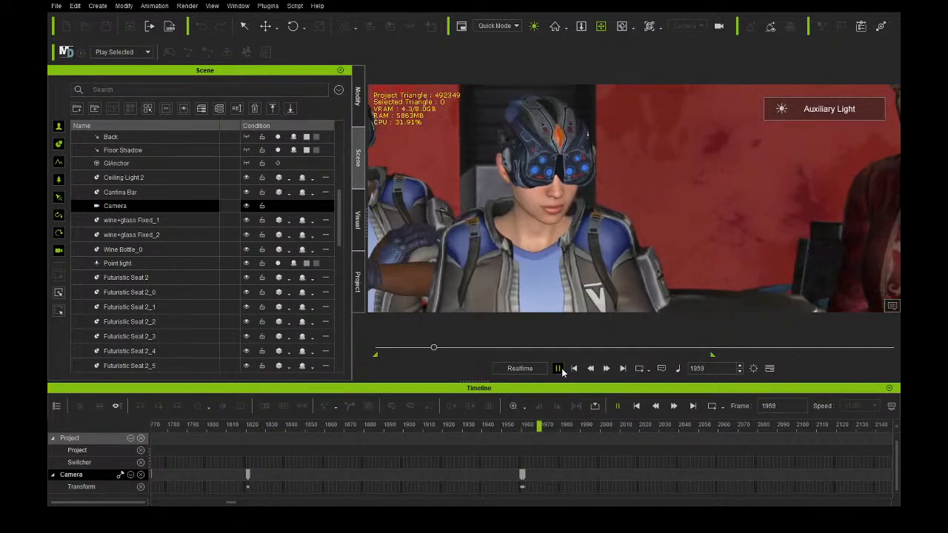
{"action": "left_click", "coordinate": [558, 369]}
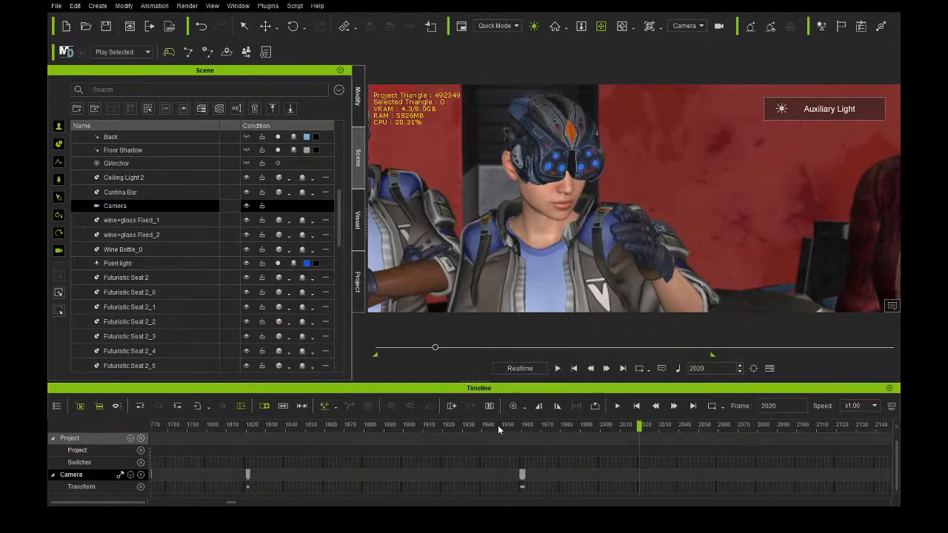
{"action": "left_click_drag", "start_coordinate": [494, 428], "coordinate": [276, 428]}
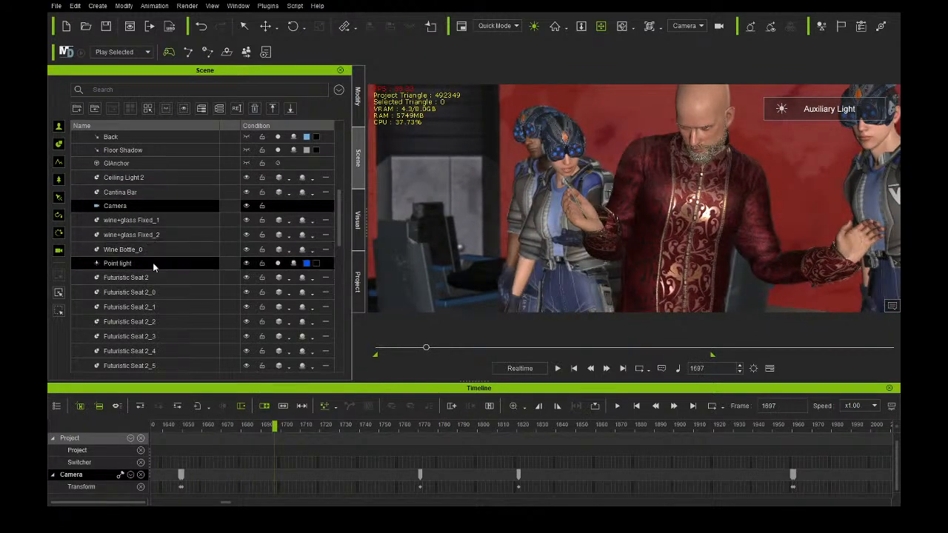
Shift Reverend's C20 Reverend_01 motion clip later on its track and scrub through the result to frame 3335.
{"action": "scroll", "coordinate": [154, 220], "scroll_direction": "up", "scroll_amount": 6}
{"action": "scroll", "coordinate": [154, 221], "scroll_direction": "down", "scroll_amount": 6}
{"action": "scroll", "coordinate": [154, 220], "scroll_direction": "down", "scroll_amount": 10}
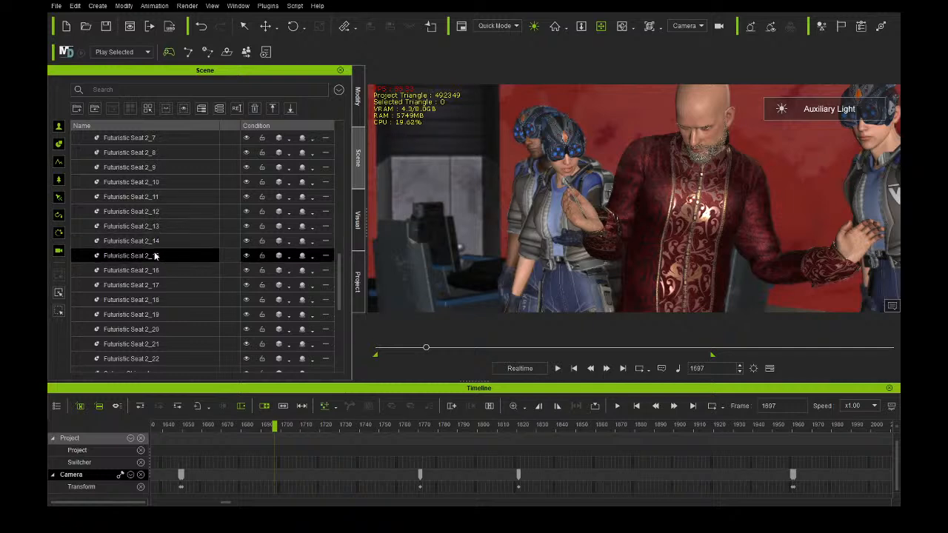
{"action": "scroll", "coordinate": [160, 272], "scroll_direction": "up", "scroll_amount": 12}
{"action": "scroll", "coordinate": [155, 266], "scroll_direction": "up", "scroll_amount": 3}
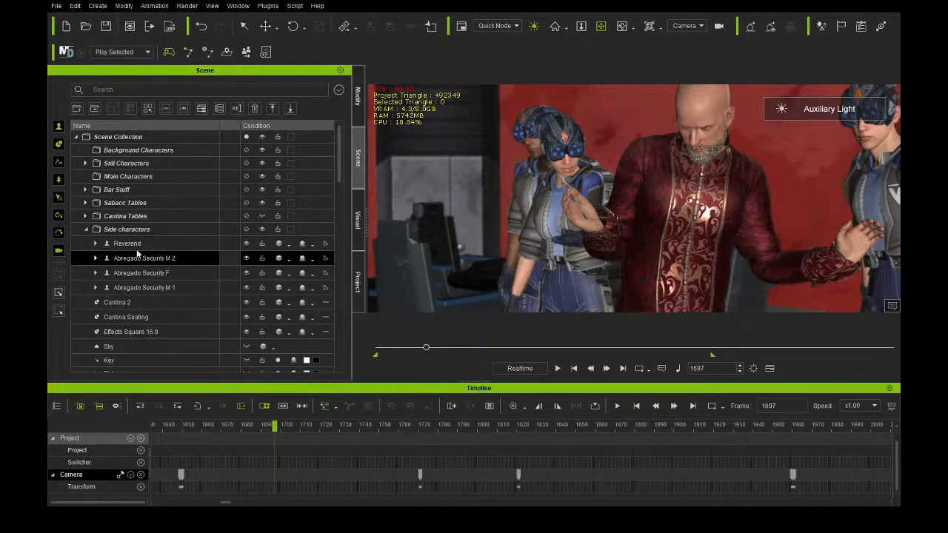
{"action": "left_click", "coordinate": [128, 243]}
{"action": "scroll", "coordinate": [288, 451], "scroll_direction": "down", "scroll_amount": 5}
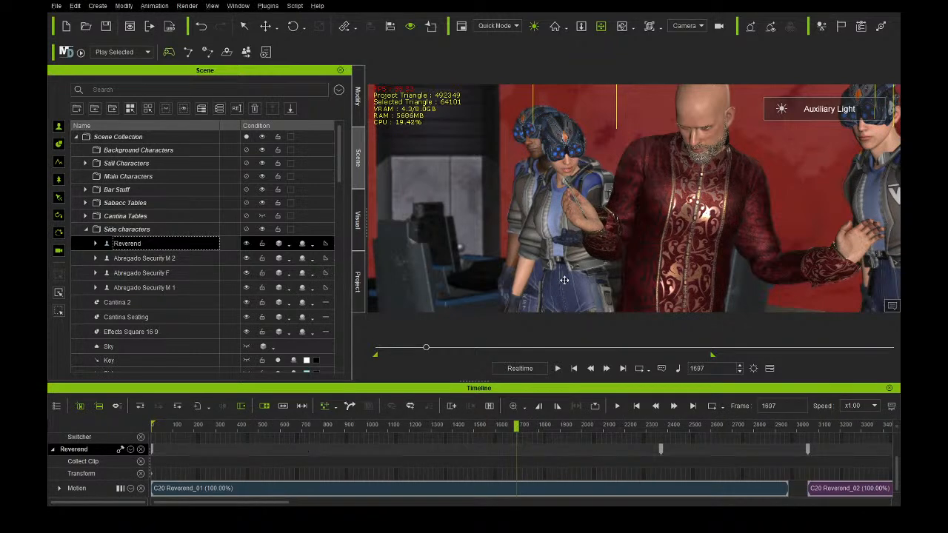
{"action": "left_click_drag", "start_coordinate": [540, 486], "coordinate": [553, 494]}
{"action": "left_click", "coordinate": [423, 428]}
{"action": "left_click_drag", "start_coordinate": [426, 432], "coordinate": [870, 427]}
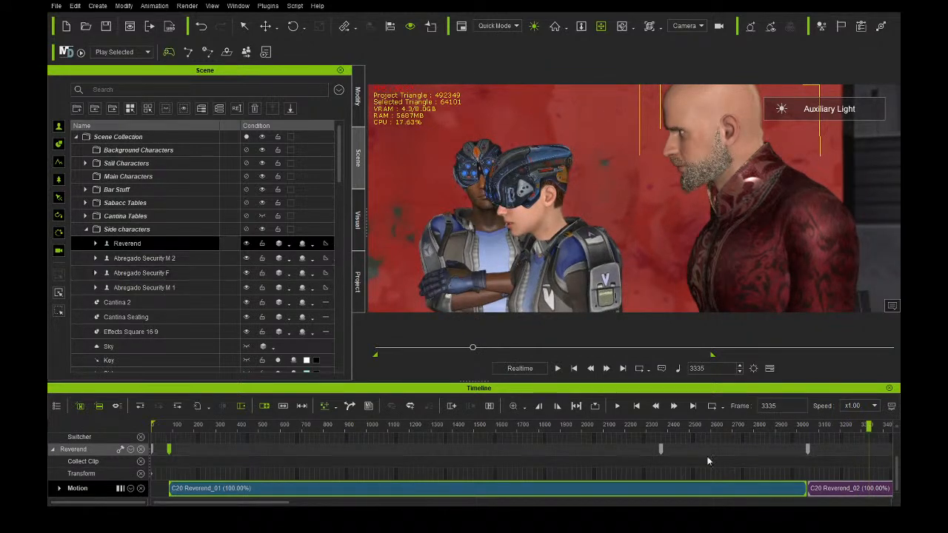
Close the remaining gap by moving the end of C20 Reverend_01 up against the start of C20 Reverend_02.
{"action": "scroll", "coordinate": [787, 472], "scroll_direction": "up", "scroll_amount": 3, "text": "ctrl"}
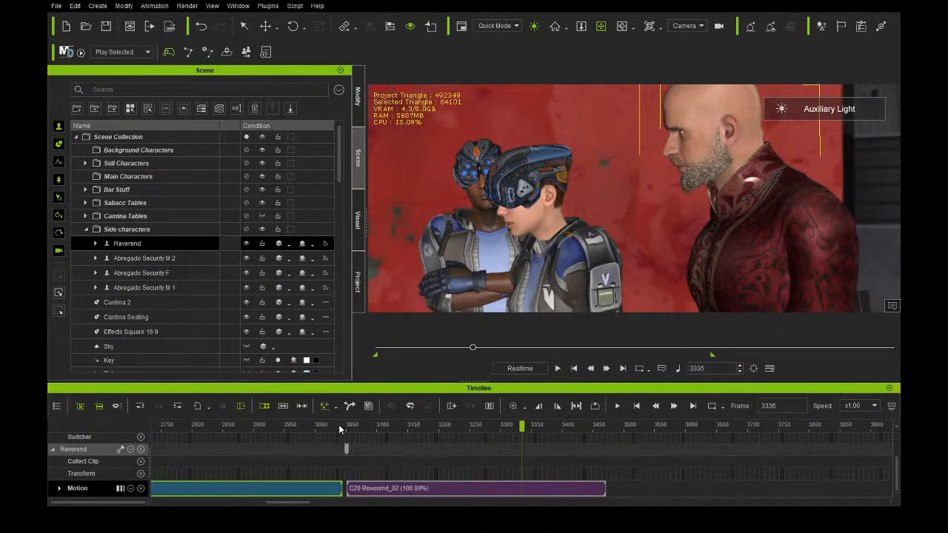
{"action": "left_click", "coordinate": [346, 427]}
{"action": "scroll", "coordinate": [350, 461], "scroll_direction": "up", "scroll_amount": 2, "text": "ctrl"}
{"action": "scroll", "coordinate": [385, 502], "scroll_direction": "up", "scroll_amount": 3}
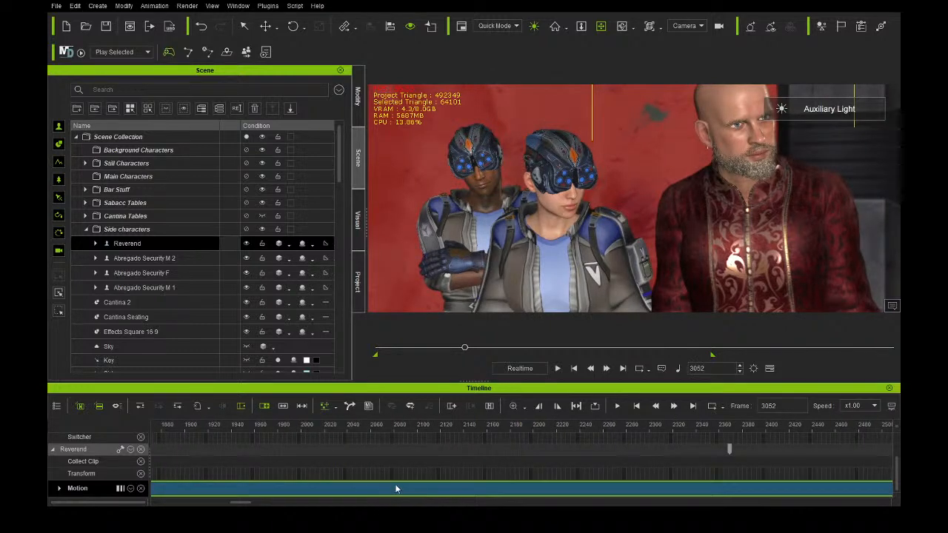
{"action": "scroll", "coordinate": [396, 491], "scroll_direction": "down", "scroll_amount": 4}
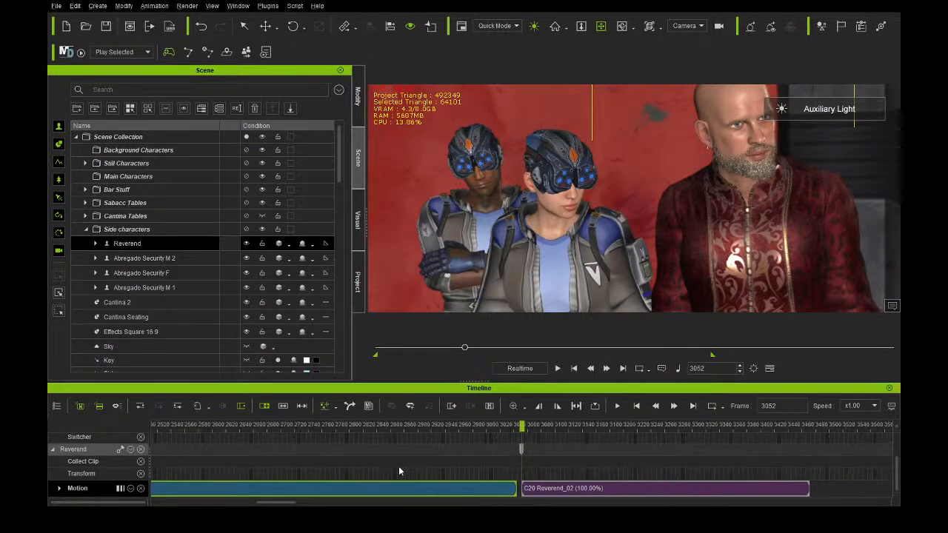
{"action": "left_click_drag", "start_coordinate": [476, 487], "coordinate": [485, 488]}
{"action": "double_click", "coordinate": [485, 488]}
{"action": "scroll", "coordinate": [532, 492], "scroll_direction": "up", "scroll_amount": 4, "text": "ctrl"}
{"action": "scroll", "coordinate": [533, 495], "scroll_direction": "up", "scroll_amount": 1, "text": "ctrl"}
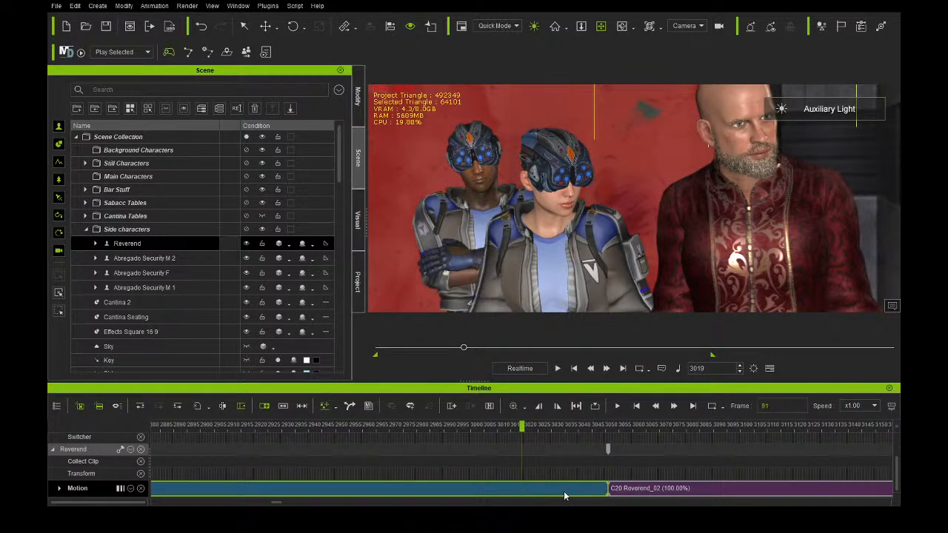
Play back the scene with Reverend's joined motion clips up to frame 2064, and scrub back to frame 1985.
{"action": "left_click", "coordinate": [563, 491]}
{"action": "scroll", "coordinate": [532, 484], "scroll_direction": "down", "scroll_amount": 8, "text": "ctrl"}
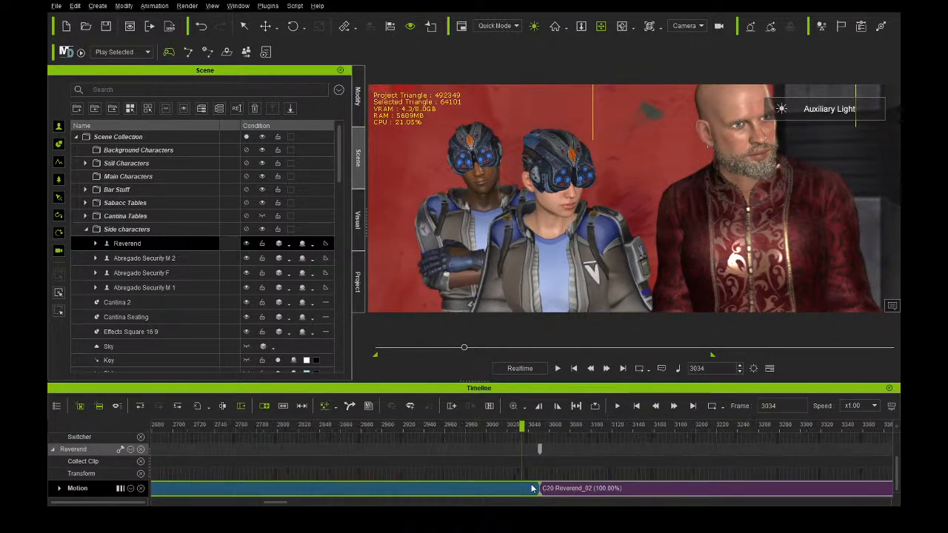
{"action": "scroll", "coordinate": [349, 445], "scroll_direction": "down", "scroll_amount": 2, "text": "ctrl"}
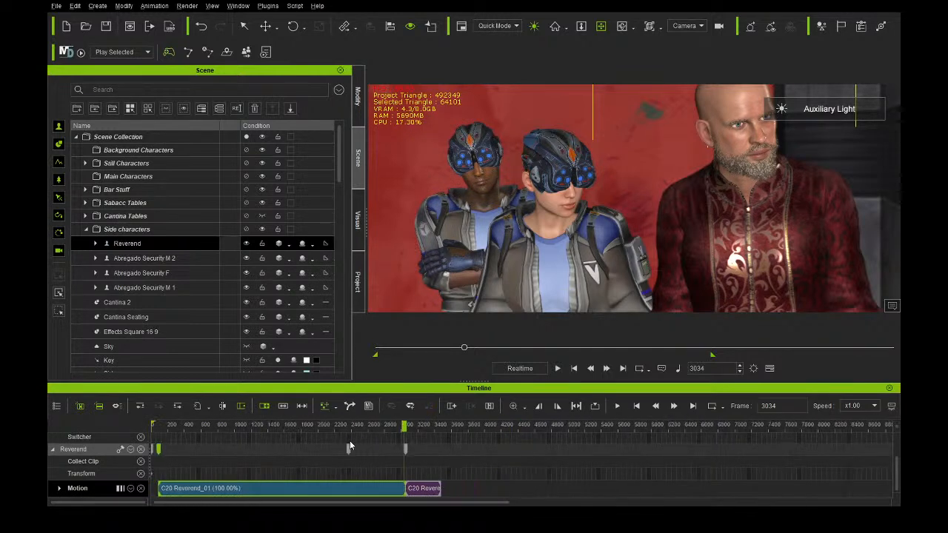
{"action": "left_click_drag", "start_coordinate": [271, 426], "coordinate": [279, 430]}
{"action": "left_click", "coordinate": [557, 368]}
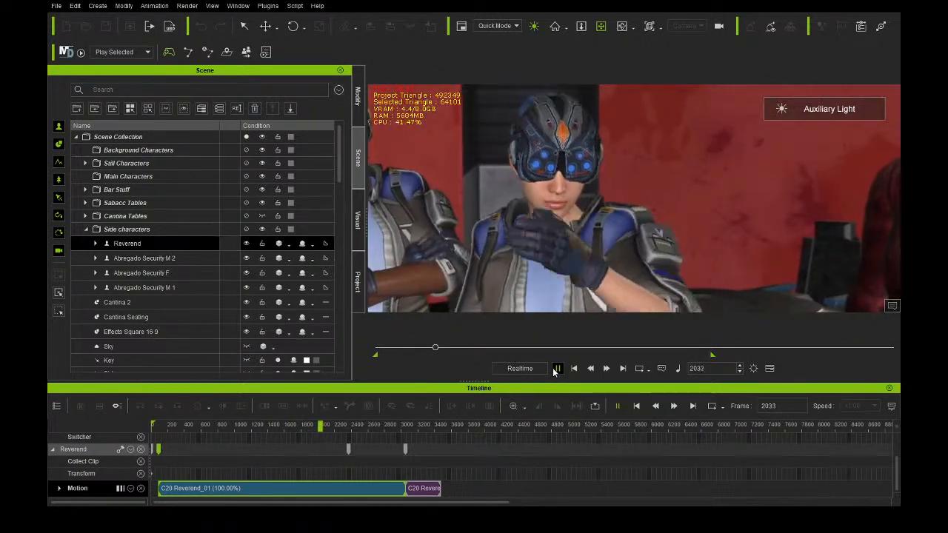
{"action": "left_click", "coordinate": [556, 368]}
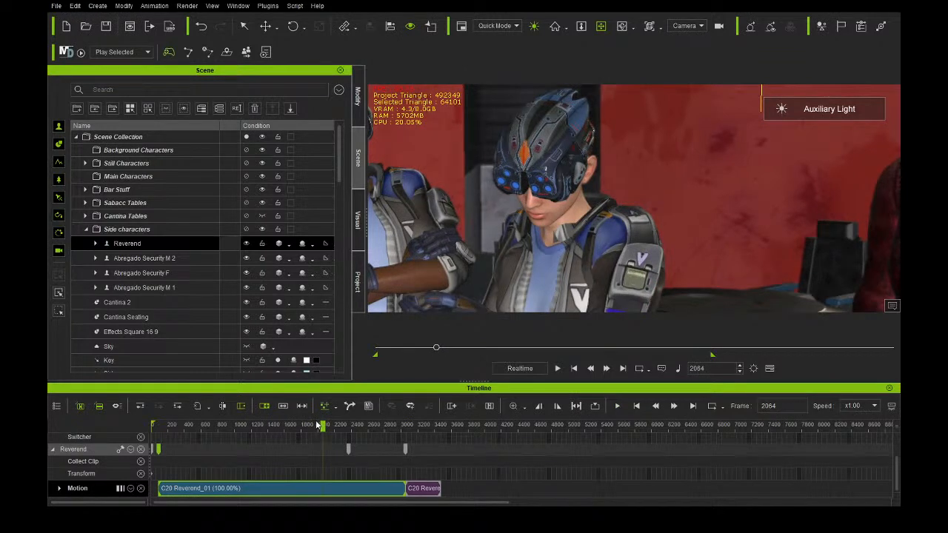
{"action": "left_click_drag", "start_coordinate": [323, 426], "coordinate": [317, 427]}
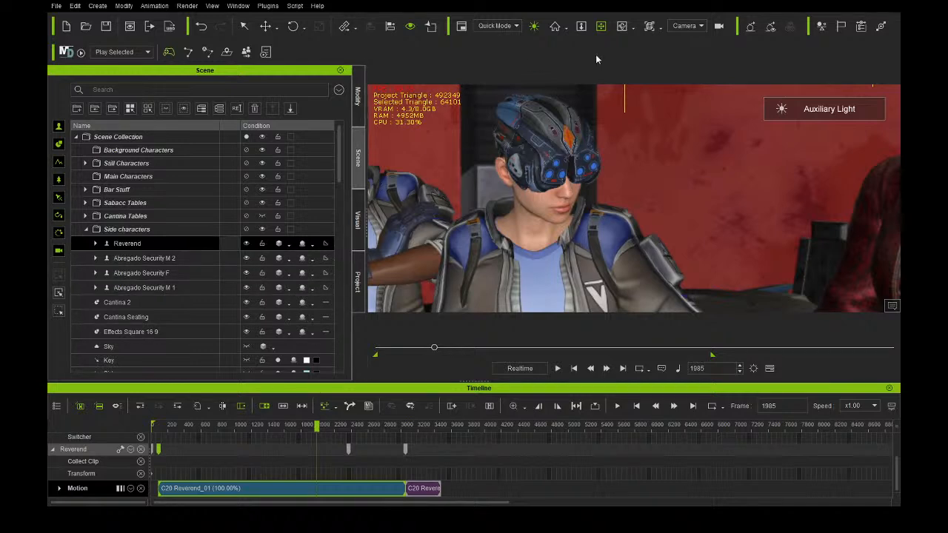
Select the Sabres 6_1 card prop and switch the viewport from the Camera to the Preview camera.
{"action": "scroll", "coordinate": [155, 218], "scroll_direction": "down", "scroll_amount": 5}
{"action": "scroll", "coordinate": [153, 229], "scroll_direction": "down", "scroll_amount": 10}
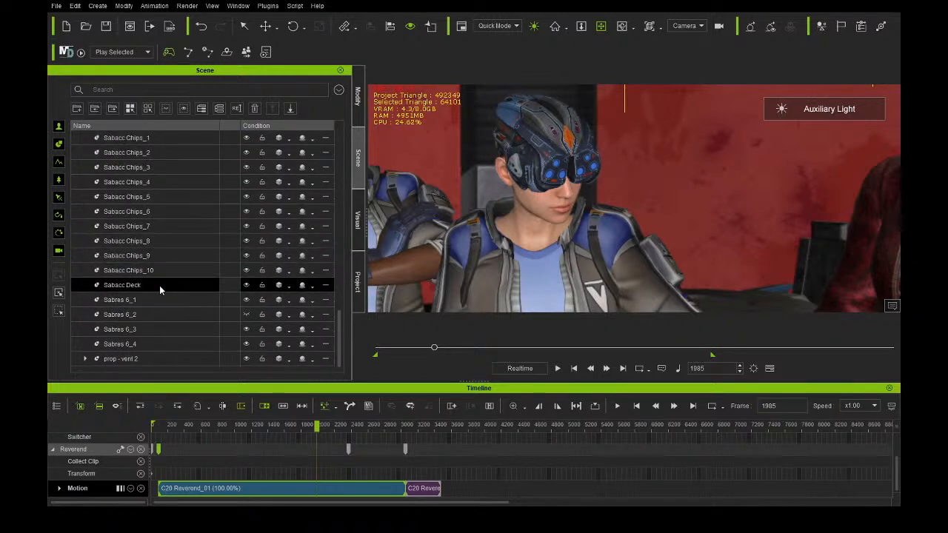
{"action": "left_click", "coordinate": [163, 304]}
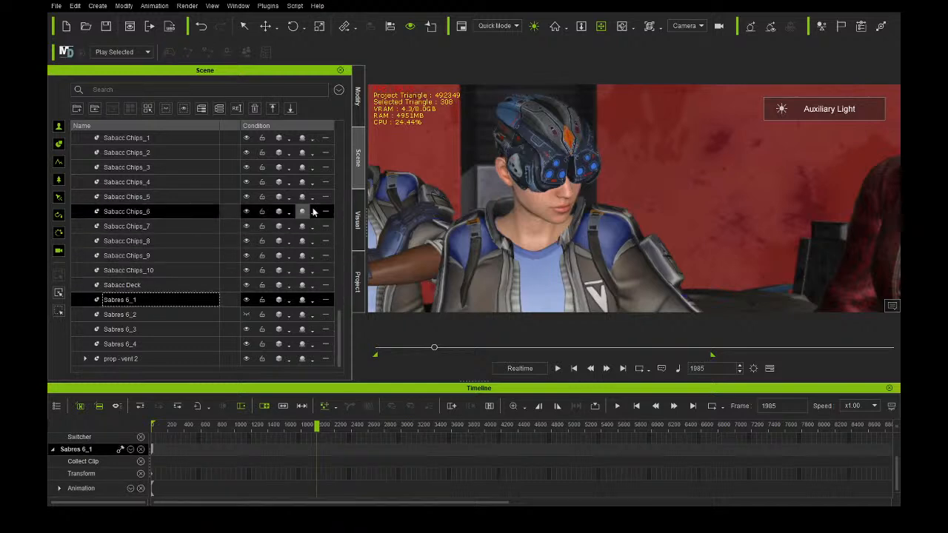
{"action": "left_click", "coordinate": [683, 26]}
{"action": "left_click", "coordinate": [681, 41]}
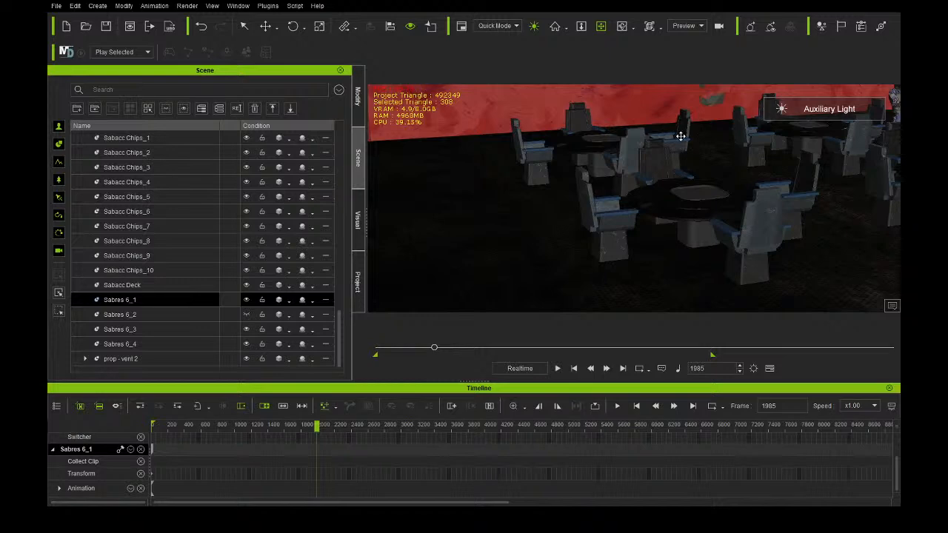
Examine the card in Reverend's hand and the security guard's gloved hand from close range.
{"action": "left_click_drag", "start_coordinate": [670, 140], "coordinate": [536, 171]}
{"action": "scroll", "coordinate": [757, 159], "scroll_direction": "up", "scroll_amount": 5}
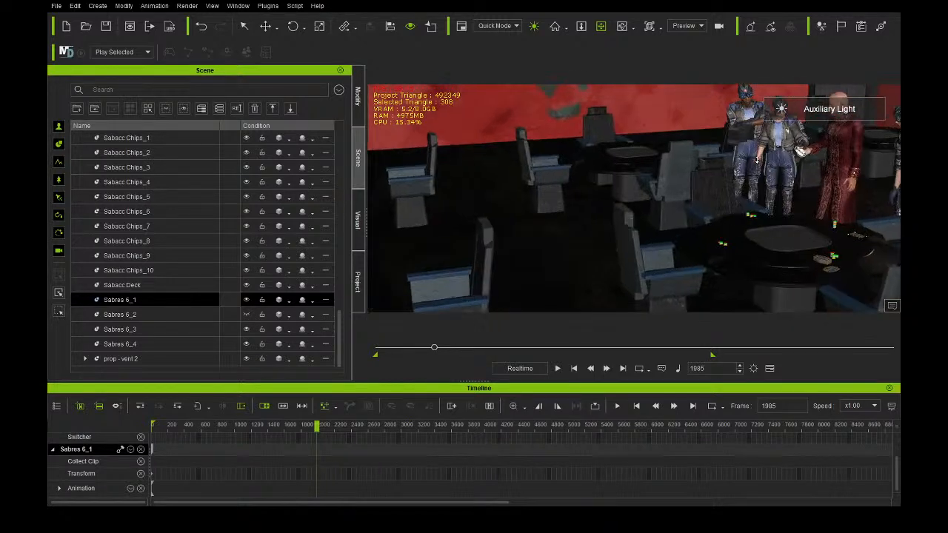
{"action": "right_click_drag", "start_coordinate": [758, 160], "coordinate": [636, 166]}
{"action": "scroll", "coordinate": [635, 166], "scroll_direction": "up", "scroll_amount": 3}
{"action": "scroll", "coordinate": [635, 166], "scroll_direction": "up", "scroll_amount": 8}
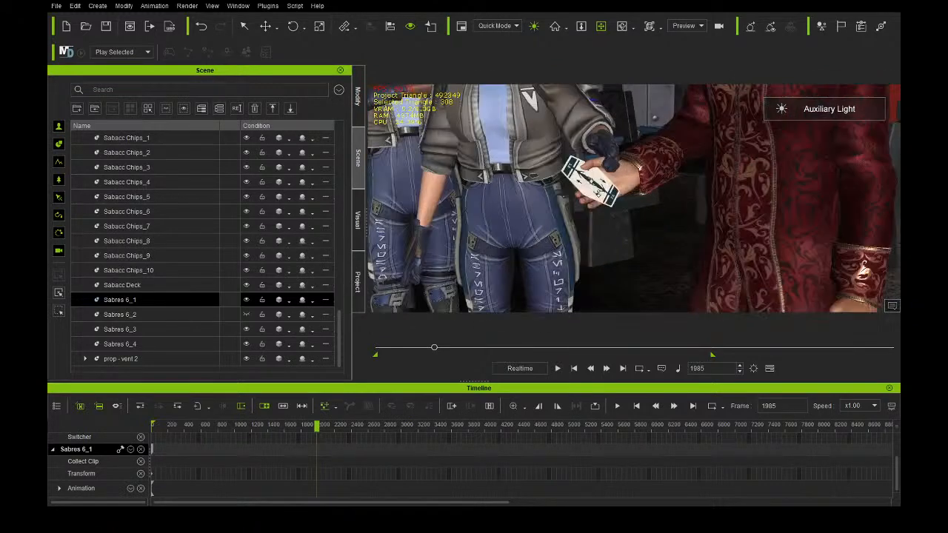
{"action": "left_click_drag", "start_coordinate": [581, 145], "coordinate": [602, 227]}
{"action": "right_click_drag", "start_coordinate": [613, 235], "coordinate": [570, 95]}
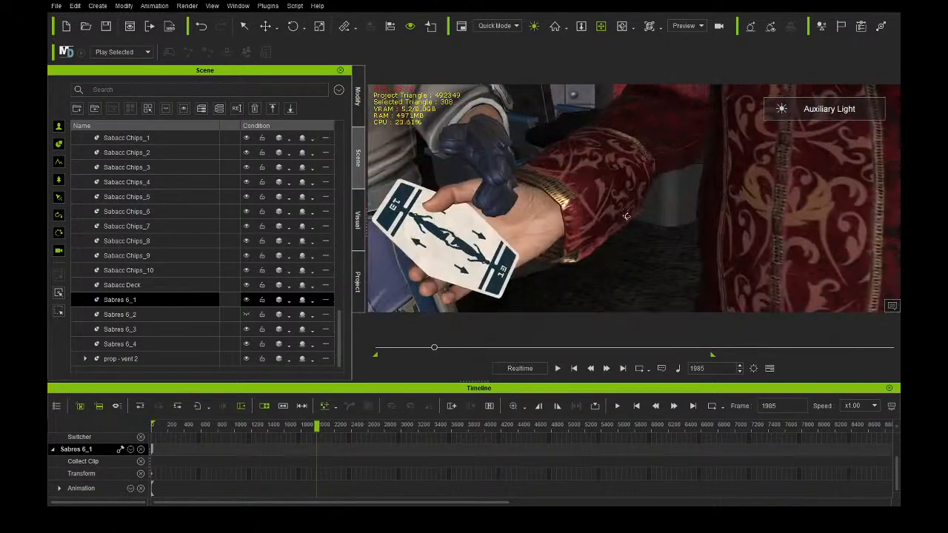
{"action": "scroll", "coordinate": [608, 209], "scroll_direction": "down", "scroll_amount": 4}
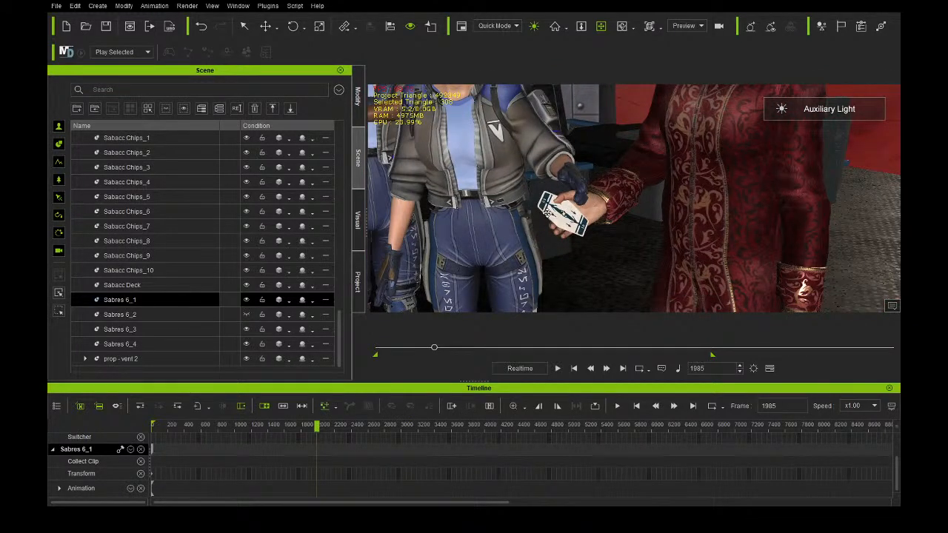
Attach the Sabres 6_1 card to CC_Base_L_Hand of the security guard standing next to Reverend.
{"action": "left_click", "coordinate": [358, 96]}
{"action": "scroll", "coordinate": [243, 179], "scroll_direction": "up", "scroll_amount": 5}
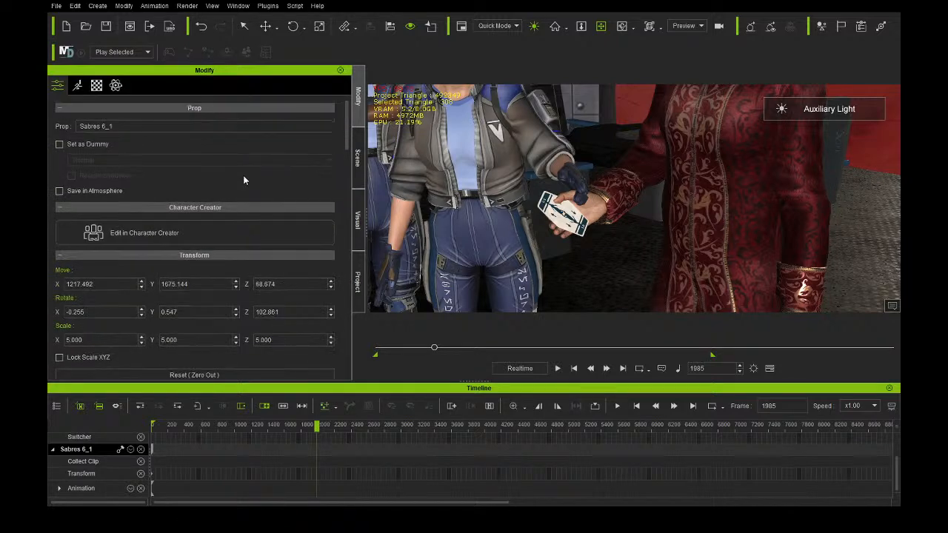
{"action": "scroll", "coordinate": [153, 170], "scroll_direction": "down", "scroll_amount": 5}
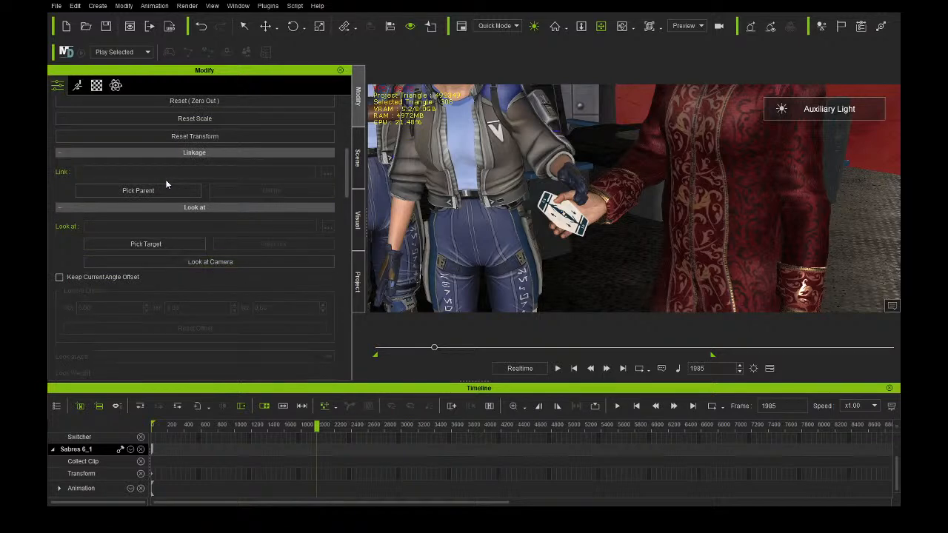
{"action": "left_click", "coordinate": [178, 190]}
{"action": "scroll", "coordinate": [207, 207], "scroll_direction": "up", "scroll_amount": 5}
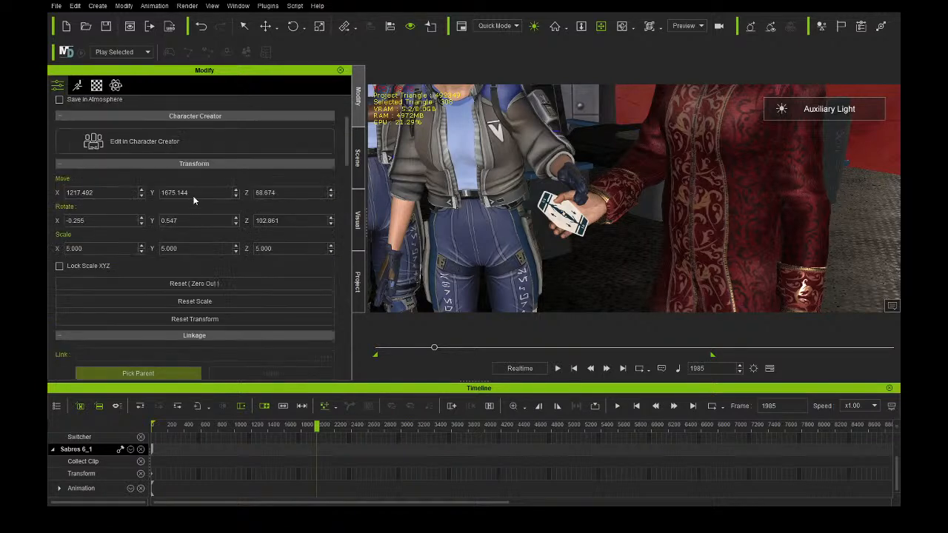
{"action": "scroll", "coordinate": [213, 215], "scroll_direction": "down", "scroll_amount": 3}
{"action": "scroll", "coordinate": [218, 219], "scroll_direction": "down", "scroll_amount": 10}
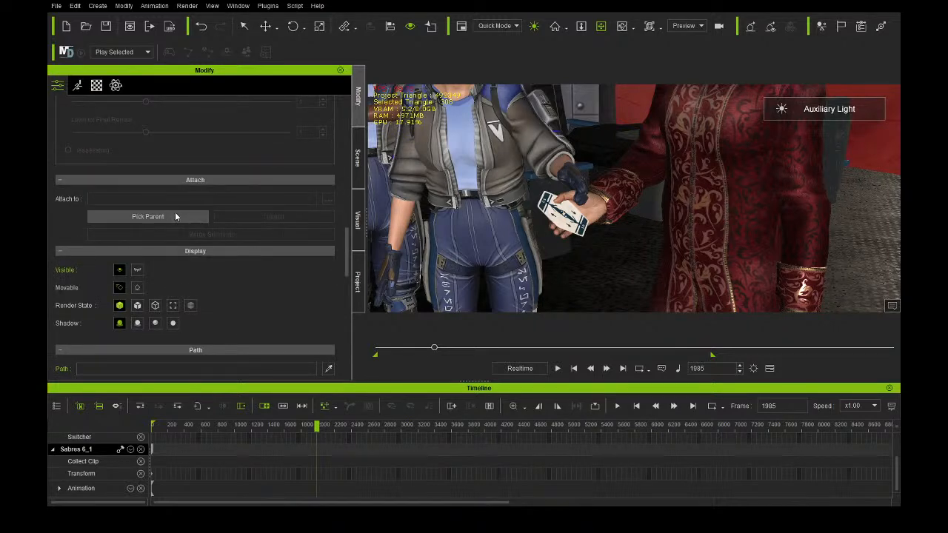
{"action": "left_click", "coordinate": [172, 214]}
{"action": "scroll", "coordinate": [584, 182], "scroll_direction": "up", "scroll_amount": 5}
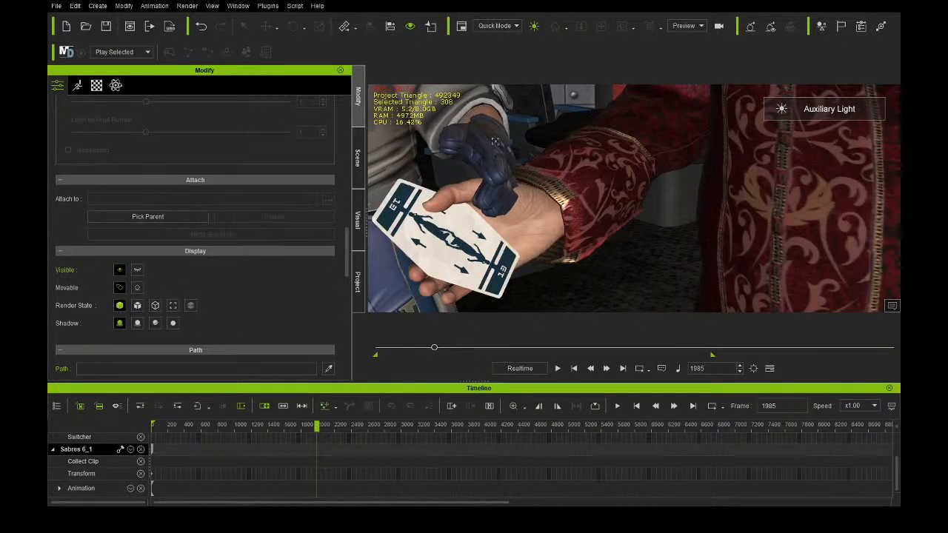
{"action": "left_click", "coordinate": [490, 137]}
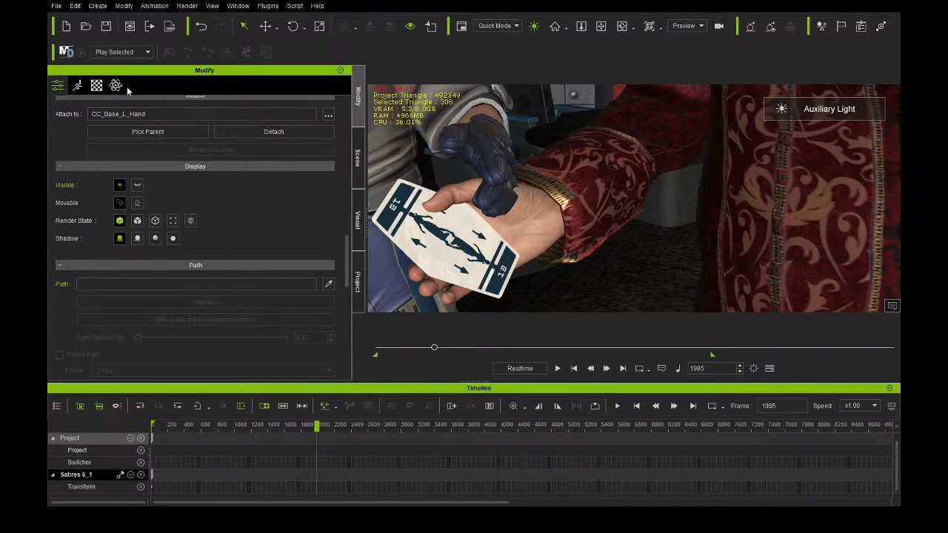
Zero the card's position by setting Move X, Y and Z to 0.
{"action": "scroll", "coordinate": [251, 215], "scroll_direction": "up", "scroll_amount": 10}
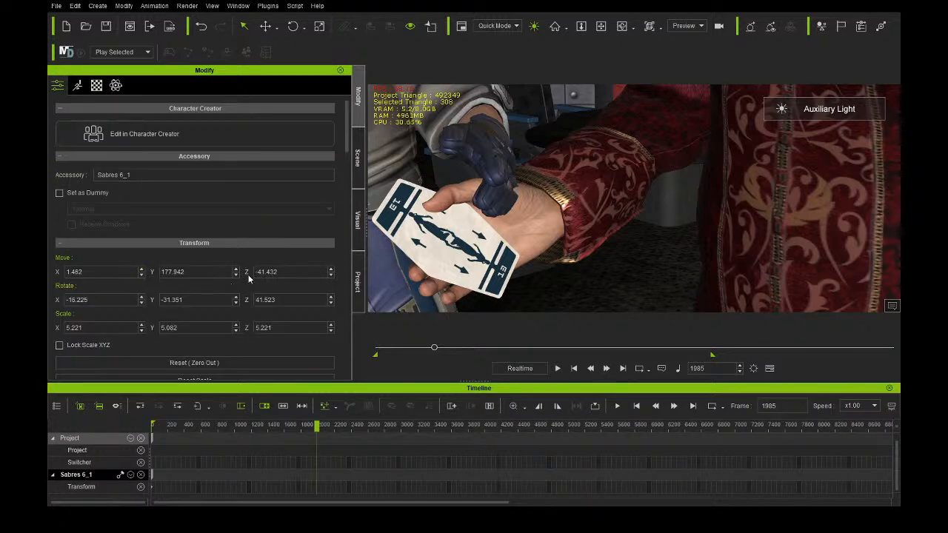
{"action": "key", "text": "Tab"}
{"action": "type", "text": "0"}
{"action": "double_click", "coordinate": [75, 271]}
{"action": "type", "text": "0"}
{"action": "double_click", "coordinate": [312, 271]}
{"action": "type", "text": "0"}
{"action": "key", "text": "Return"}
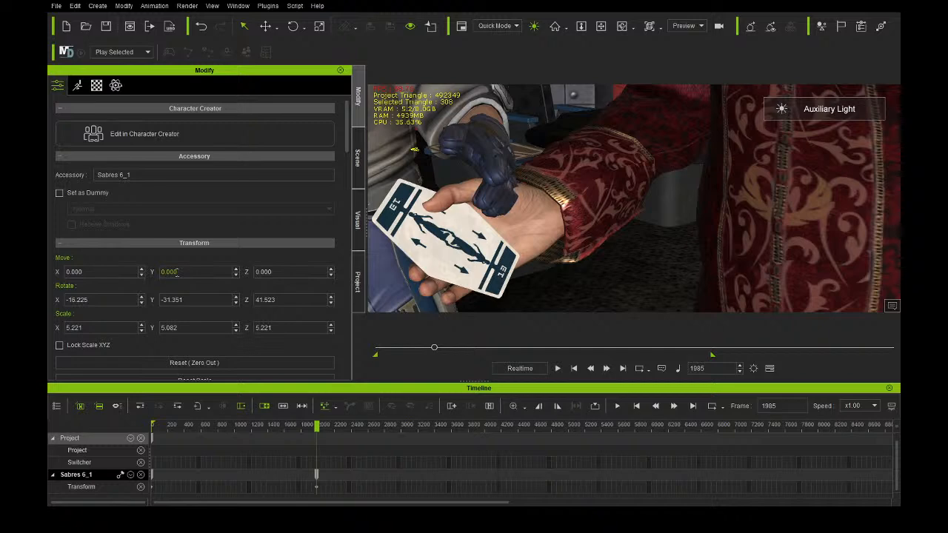
Move the attached card into the guard's gloved hand, at about X 4.3, Y 9.7, Z 4.6.
{"action": "left_click", "coordinate": [603, 28]}
{"action": "left_click_drag", "start_coordinate": [432, 156], "coordinate": [501, 207]}
{"action": "right_click_drag", "start_coordinate": [501, 207], "coordinate": [548, 207]}
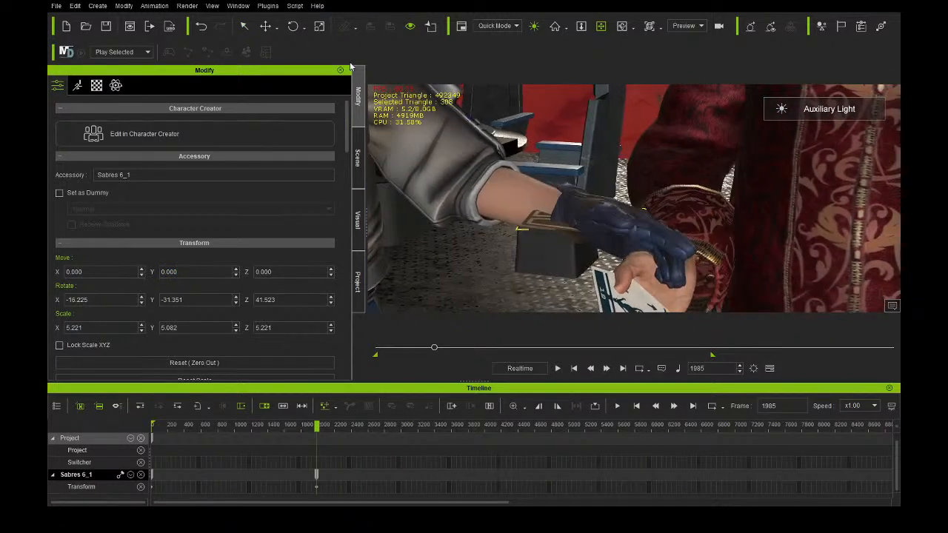
{"action": "left_click", "coordinate": [265, 26]}
{"action": "left_click_drag", "start_coordinate": [575, 234], "coordinate": [602, 264]}
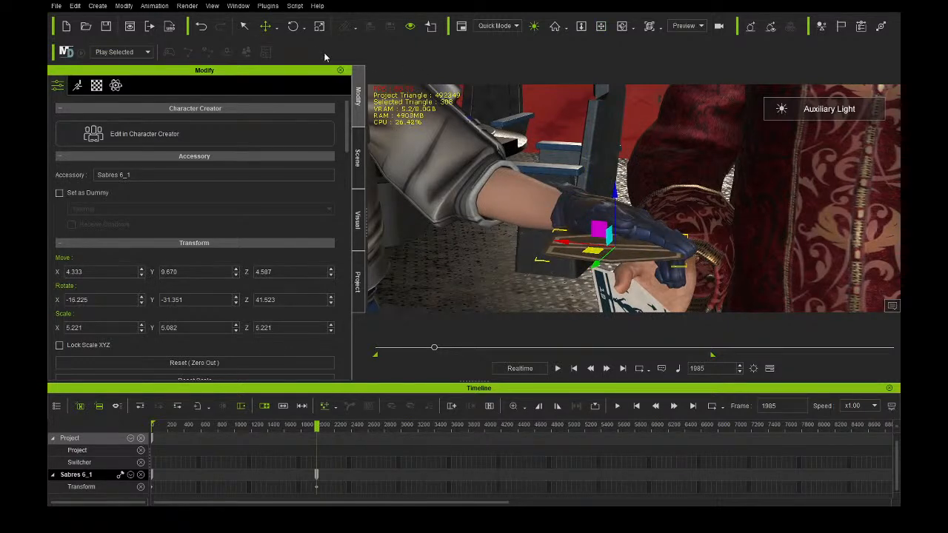
Rotate the card upright in the guard's grip to about X -119, Y 18.4, Z 78.5.
{"action": "left_click", "coordinate": [293, 26]}
{"action": "left_click_drag", "start_coordinate": [626, 204], "coordinate": [638, 234]}
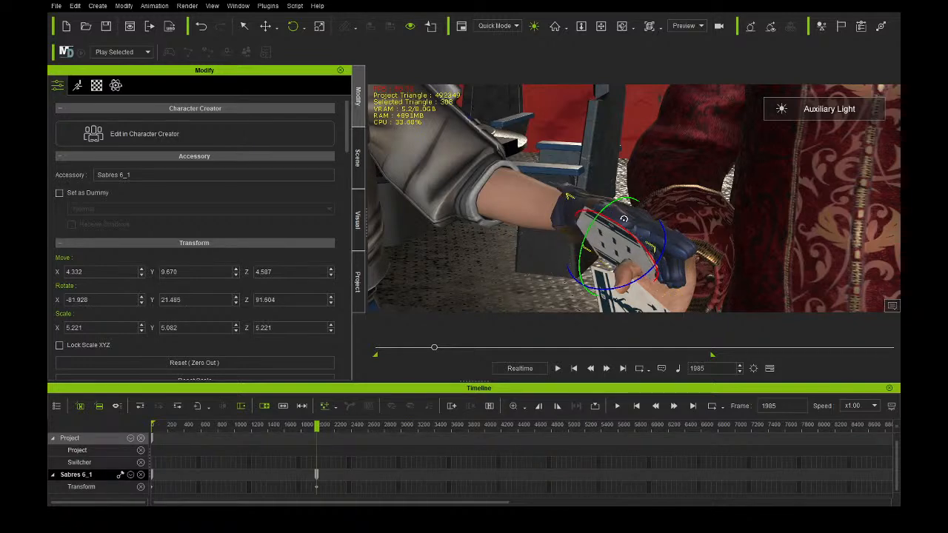
{"action": "left_click_drag", "start_coordinate": [612, 204], "coordinate": [607, 182]}
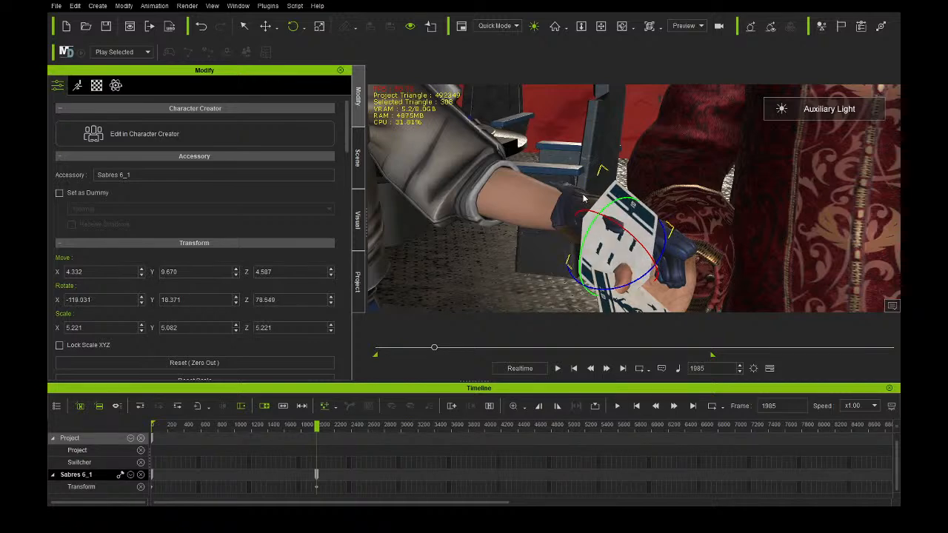
Shift the card between the guard's gloved fingers, to about X 2.1, Y 12.3, Z 3.5.
{"action": "left_click", "coordinate": [265, 26]}
{"action": "left_click_drag", "start_coordinate": [593, 253], "coordinate": [617, 251]}
{"action": "left_click", "coordinate": [620, 28]}
{"action": "left_click_drag", "start_coordinate": [622, 141], "coordinate": [398, 168]}
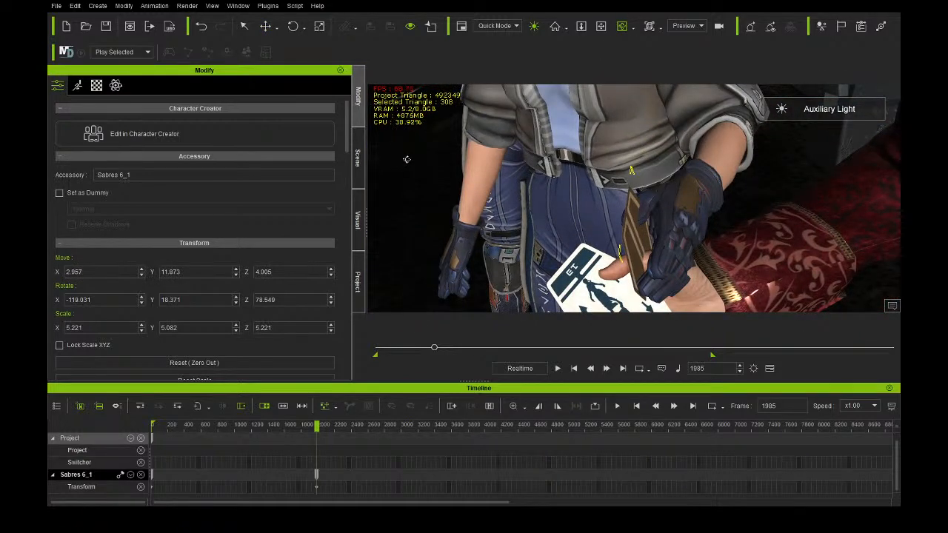
{"action": "left_click", "coordinate": [265, 26]}
{"action": "left_click_drag", "start_coordinate": [620, 242], "coordinate": [632, 238]}
Change the move gizmo's axis orientation and nudge the card to about X 2.4, Y 12.0, Z 2.8.
{"action": "left_click", "coordinate": [601, 27]}
{"action": "right_click_drag", "start_coordinate": [608, 131], "coordinate": [732, 135]}
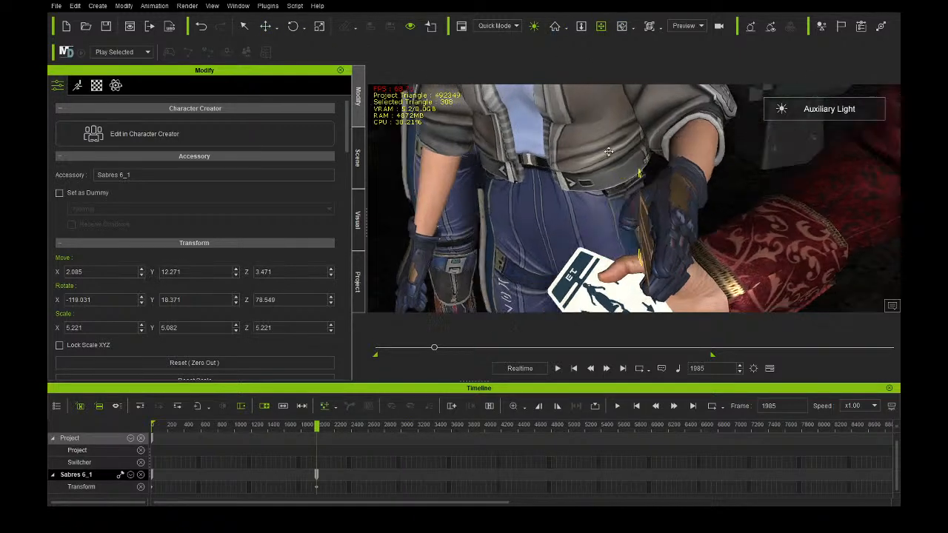
{"action": "right_click_drag", "start_coordinate": [556, 160], "coordinate": [577, 142]}
{"action": "scroll", "coordinate": [587, 140], "scroll_direction": "up", "scroll_amount": 3}
{"action": "left_click", "coordinate": [265, 26]}
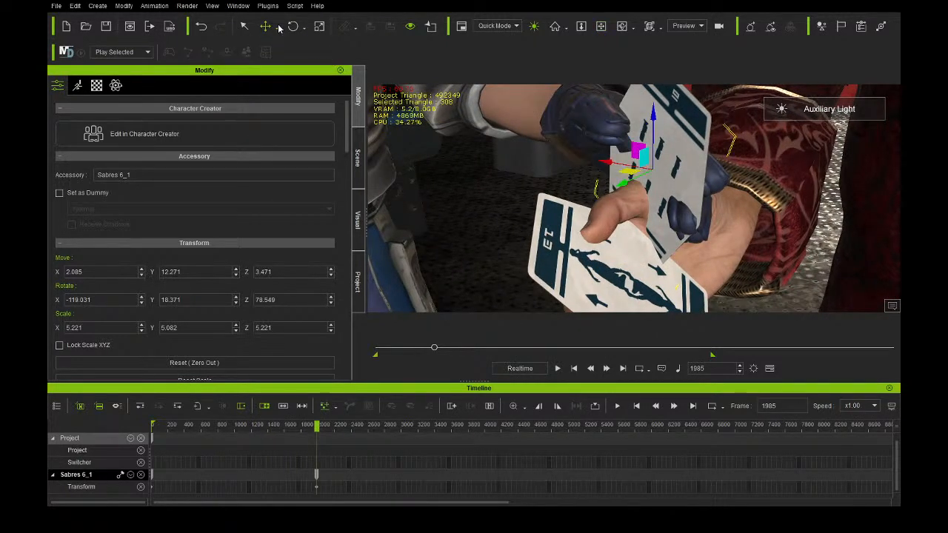
{"action": "left_click", "coordinate": [286, 62]}
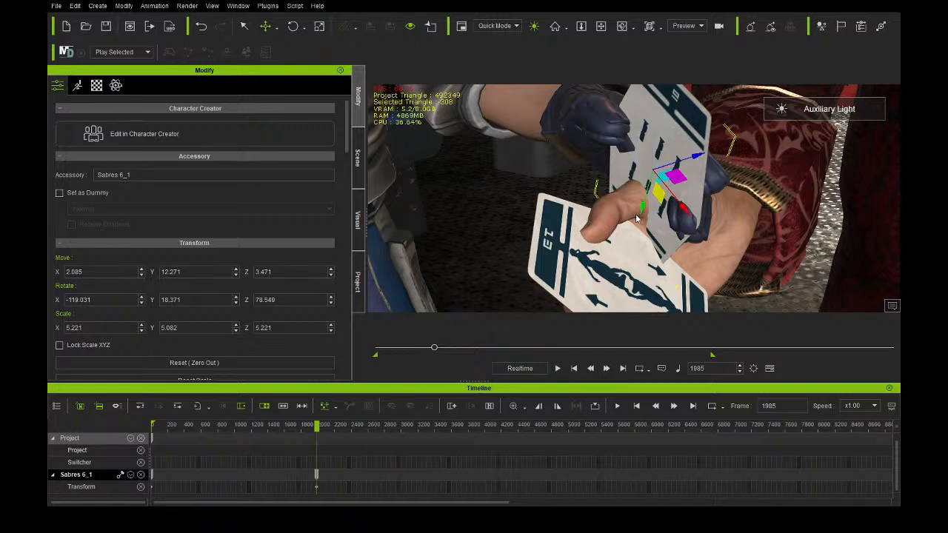
{"action": "left_click_drag", "start_coordinate": [640, 206], "coordinate": [549, 194]}
Fine-tune the card's rotation in the guard's grip to about X -117.1, Y 13.0, Z 69.0.
{"action": "left_click", "coordinate": [621, 28]}
{"action": "left_click", "coordinate": [293, 26]}
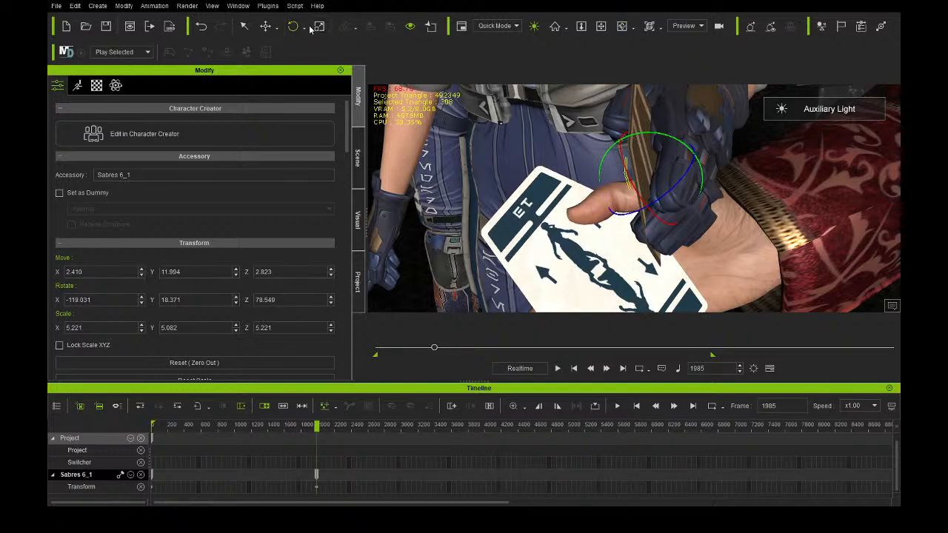
{"action": "left_click_drag", "start_coordinate": [685, 211], "coordinate": [677, 208]}
{"action": "left_click_drag", "start_coordinate": [671, 155], "coordinate": [669, 154]}
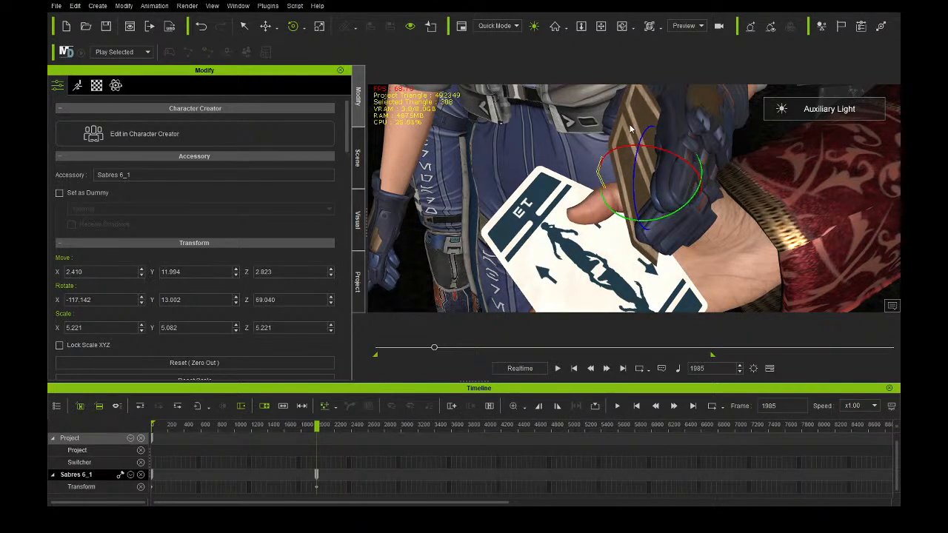
Switch back to the Camera view and play the shot from about frame 2064 to frame 3481.
{"action": "left_click", "coordinate": [688, 50]}
{"action": "mouse_move", "coordinate": [334, 430]}
{"action": "left_mouse_down"}
{"action": "mouse_move", "coordinate": [407, 425]}
{"action": "mouse_move", "coordinate": [323, 422]}
{"action": "left_mouse_up"}
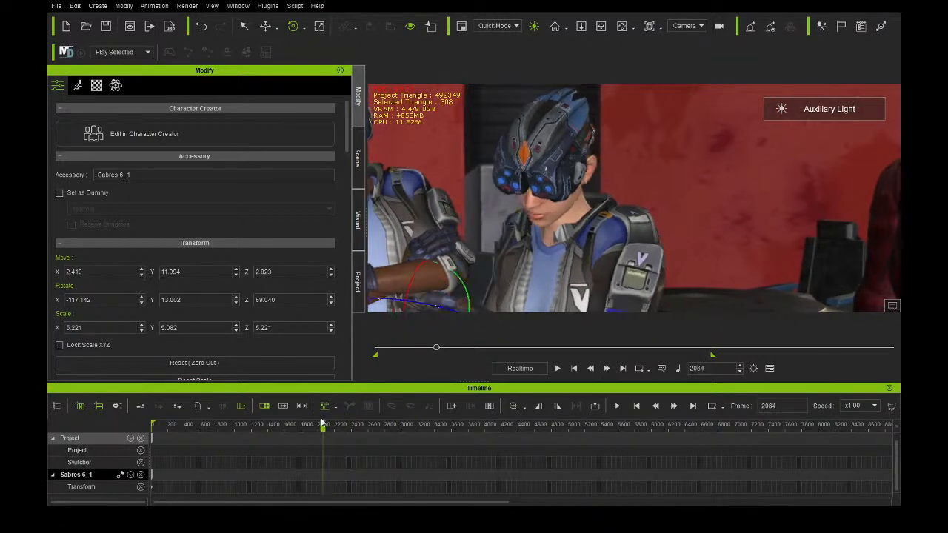
{"action": "left_click", "coordinate": [558, 368]}
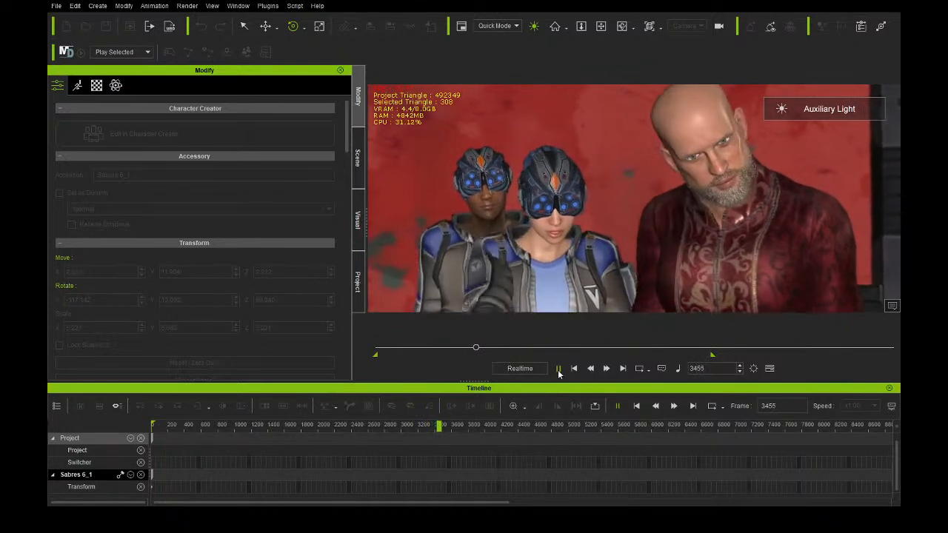
{"action": "left_click", "coordinate": [557, 368]}
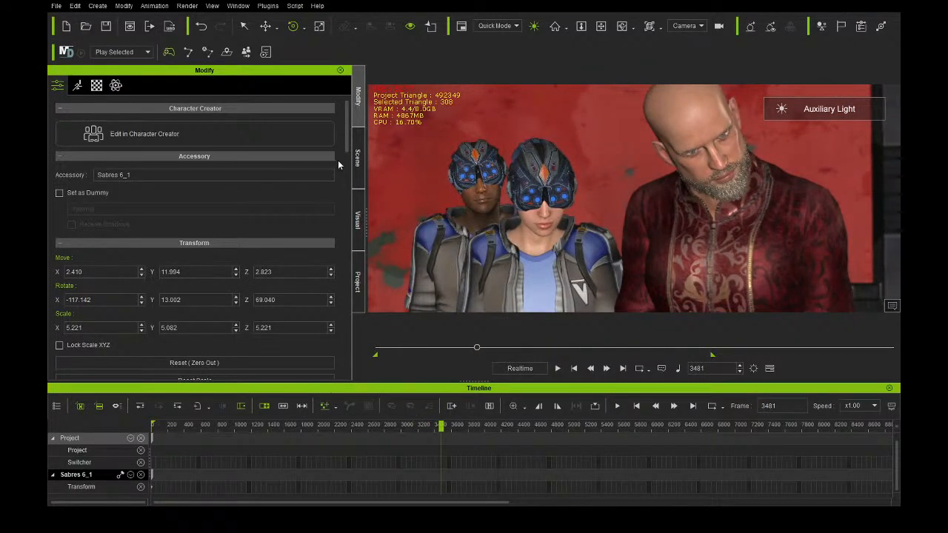
Select Camera in the scene and move its transform key at frame 3468 onto the neighbouring key at frame 3467.
{"action": "left_click", "coordinate": [357, 157]}
{"action": "scroll", "coordinate": [175, 304], "scroll_direction": "up", "scroll_amount": 4}
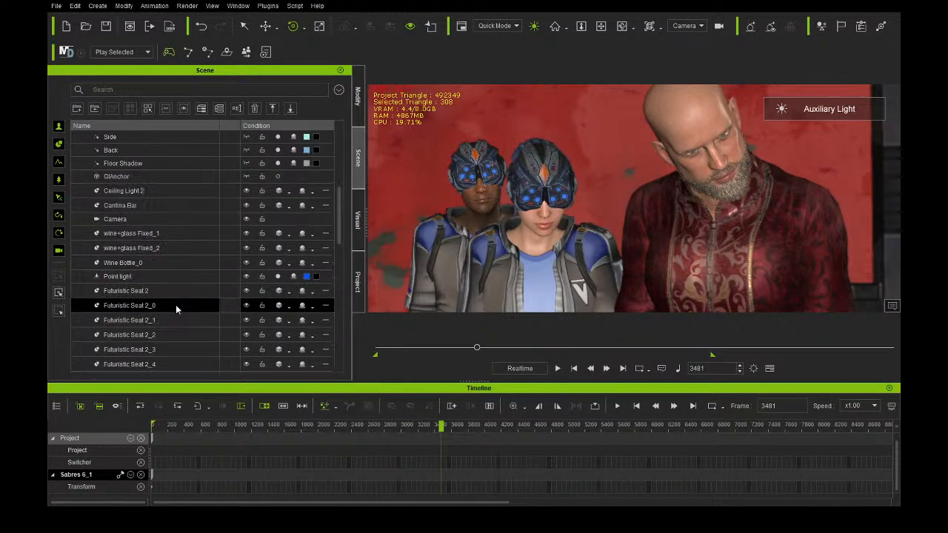
{"action": "left_click", "coordinate": [158, 218]}
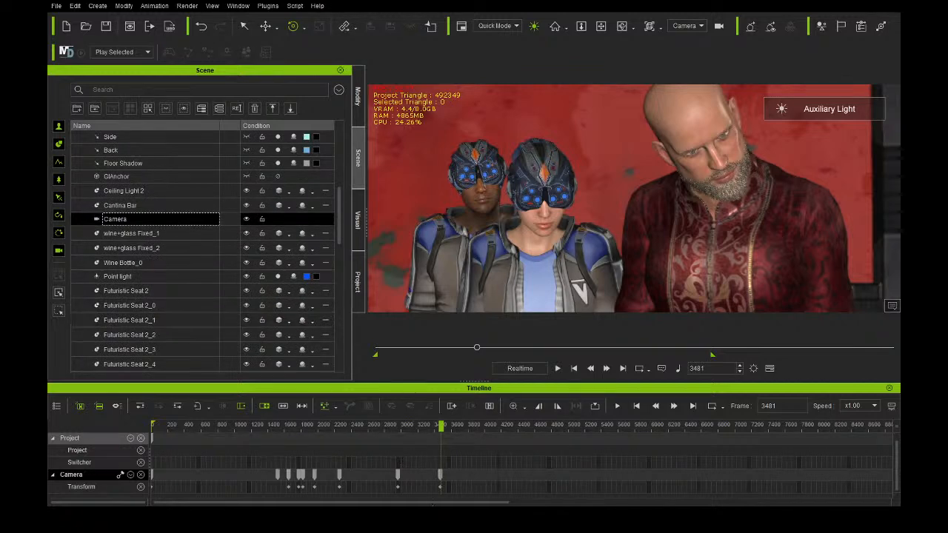
{"action": "scroll", "coordinate": [466, 460], "scroll_direction": "up", "scroll_amount": 10}
{"action": "scroll", "coordinate": [516, 466], "scroll_direction": "up", "scroll_amount": 5}
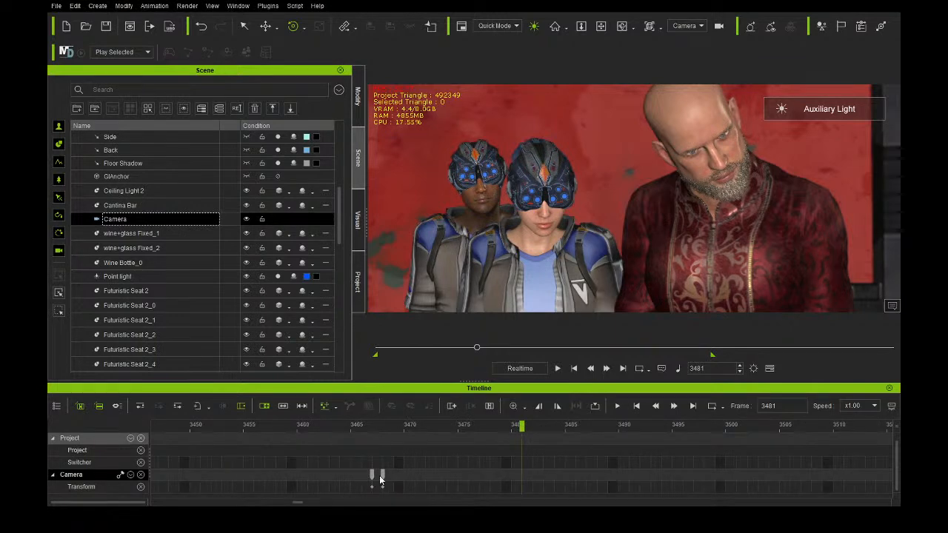
{"action": "left_click_drag", "start_coordinate": [383, 475], "coordinate": [379, 477]}
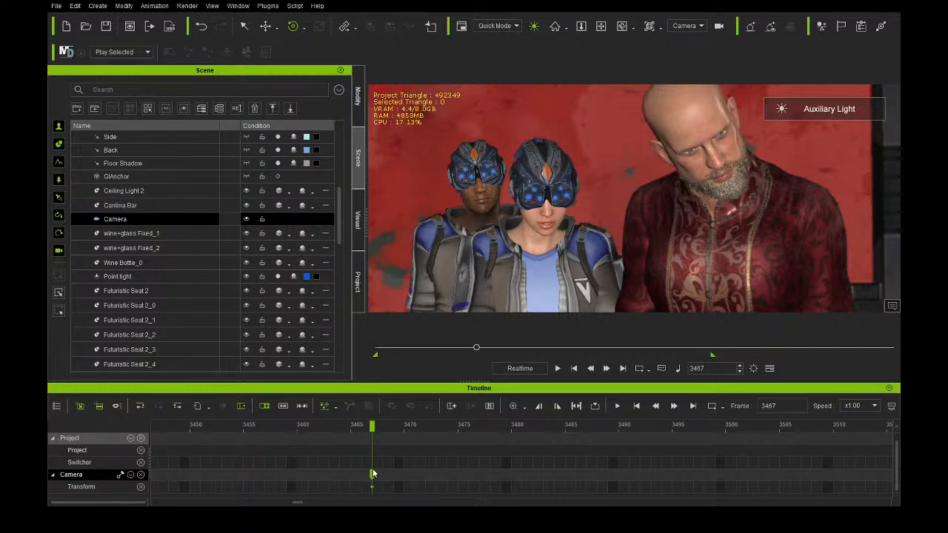
Play back the shot through the merged camera key and return the playhead to frame 3466.
{"action": "left_click_drag", "start_coordinate": [476, 347], "coordinate": [460, 348]}
{"action": "left_click", "coordinate": [557, 368]}
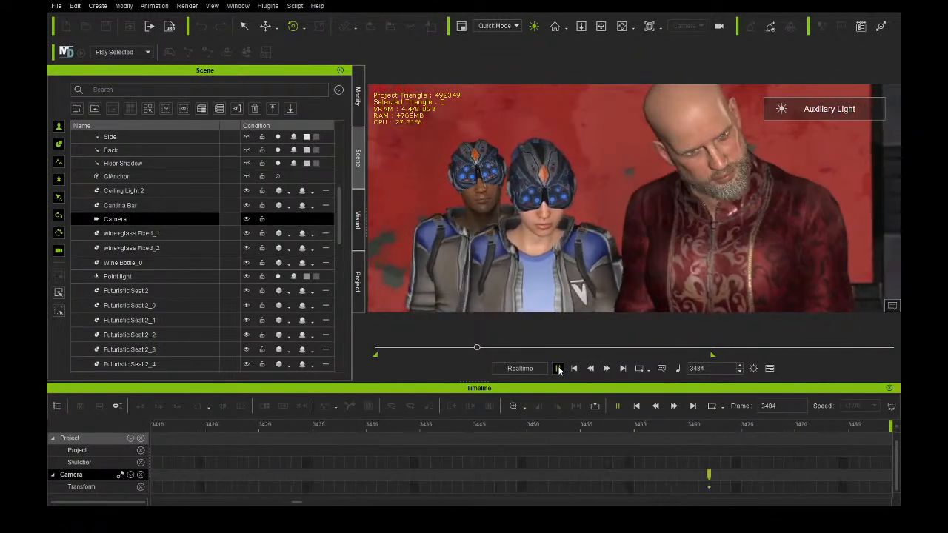
{"action": "left_click", "coordinate": [557, 368]}
{"action": "left_click", "coordinate": [323, 426]}
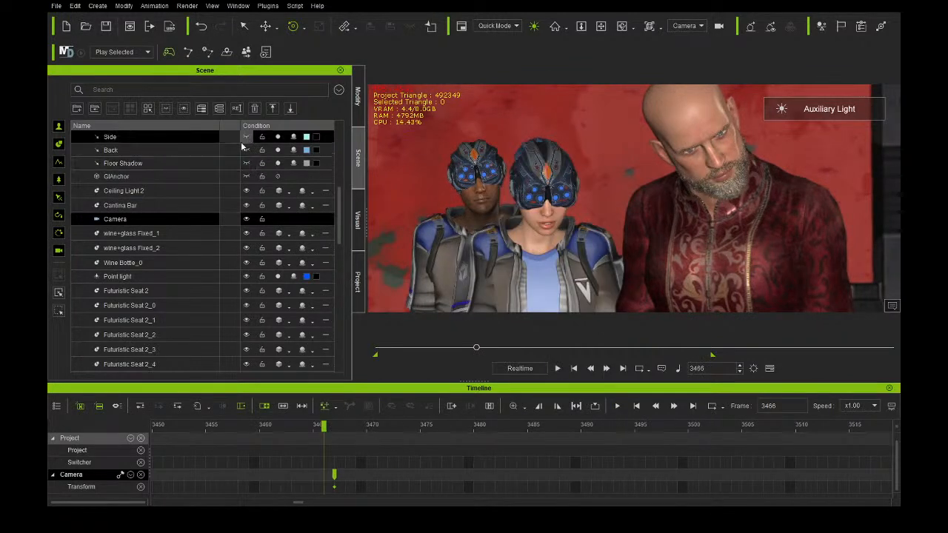
Hide Reverend, Abregado Security M 2, Abregado Security F and Abregado Security M 1 in the scene.
{"action": "scroll", "coordinate": [218, 214], "scroll_direction": "up", "scroll_amount": 6}
{"action": "left_click", "coordinate": [247, 243]}
{"action": "left_click", "coordinate": [247, 258]}
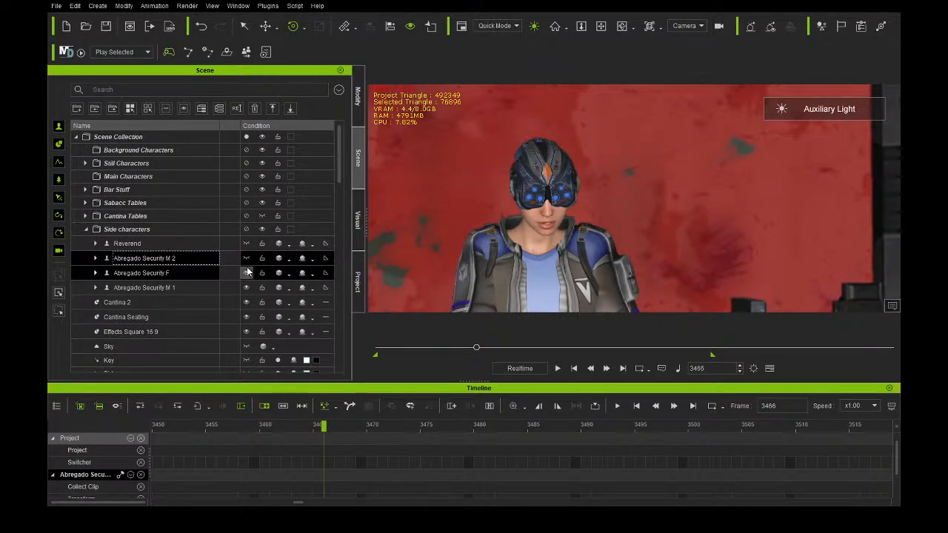
{"action": "left_click", "coordinate": [247, 273]}
{"action": "left_click", "coordinate": [246, 287]}
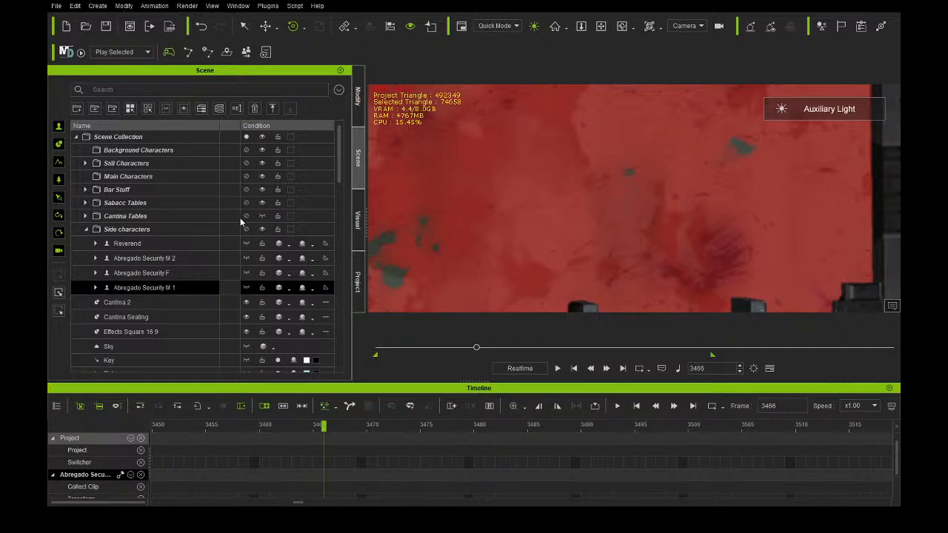
Make all four side characters visible again, from Abregado Security M 1 up to Reverend.
{"action": "left_click", "coordinate": [211, 291]}
{"action": "left_click", "coordinate": [247, 287]}
{"action": "left_click", "coordinate": [247, 272]}
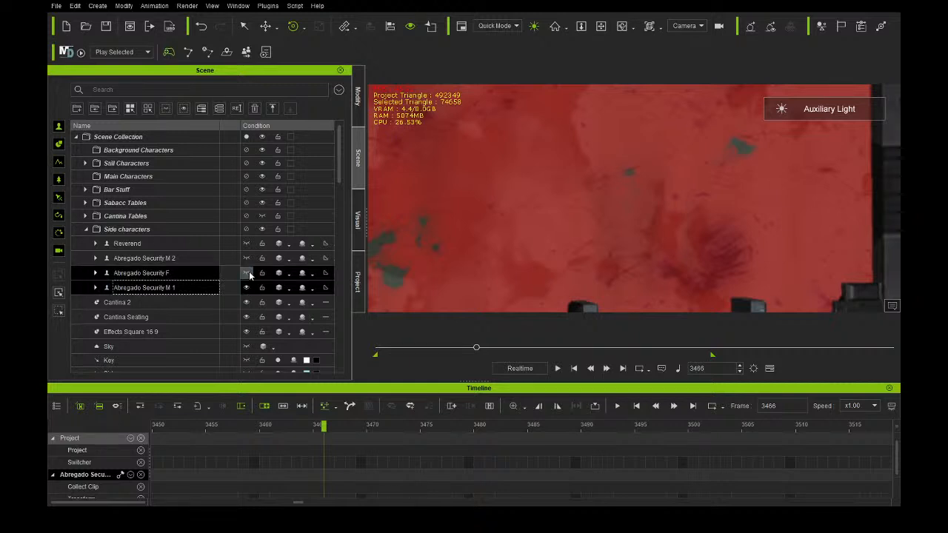
{"action": "left_click", "coordinate": [246, 258]}
{"action": "left_click", "coordinate": [248, 243]}
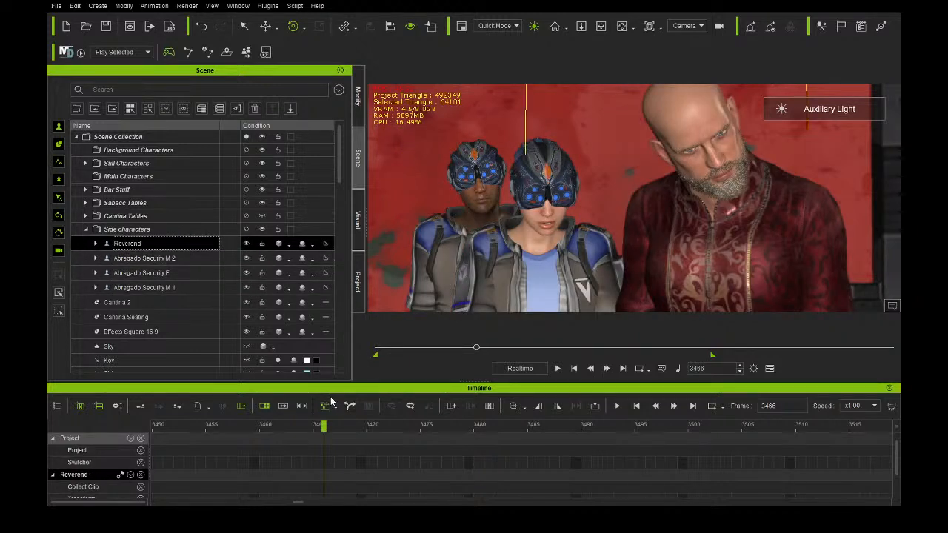
Select Abregado Security F and expand her Viseme track around the C20 Step aside clip.
{"action": "left_click", "coordinate": [186, 273]}
{"action": "scroll", "coordinate": [328, 470], "scroll_direction": "down", "scroll_amount": 8, "text": "ctrl"}
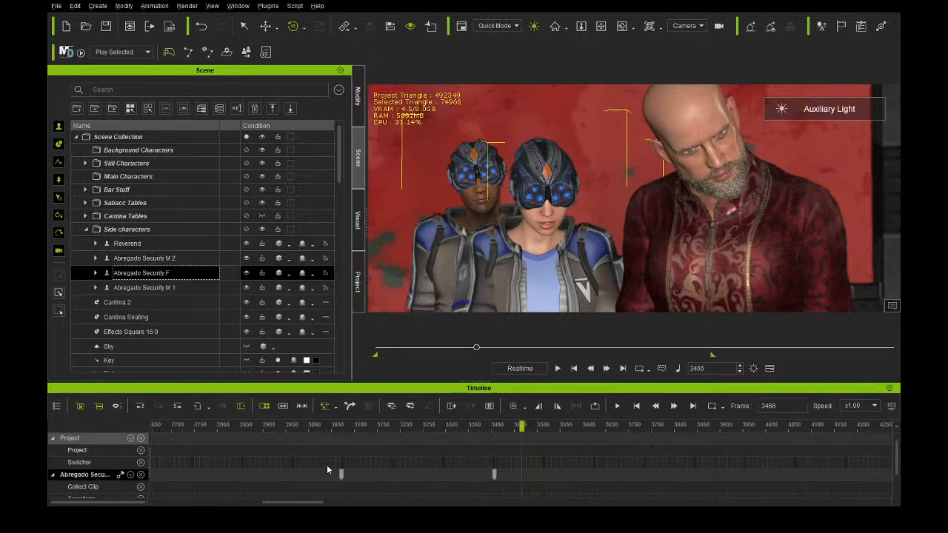
{"action": "scroll", "coordinate": [326, 473], "scroll_direction": "down", "scroll_amount": 2}
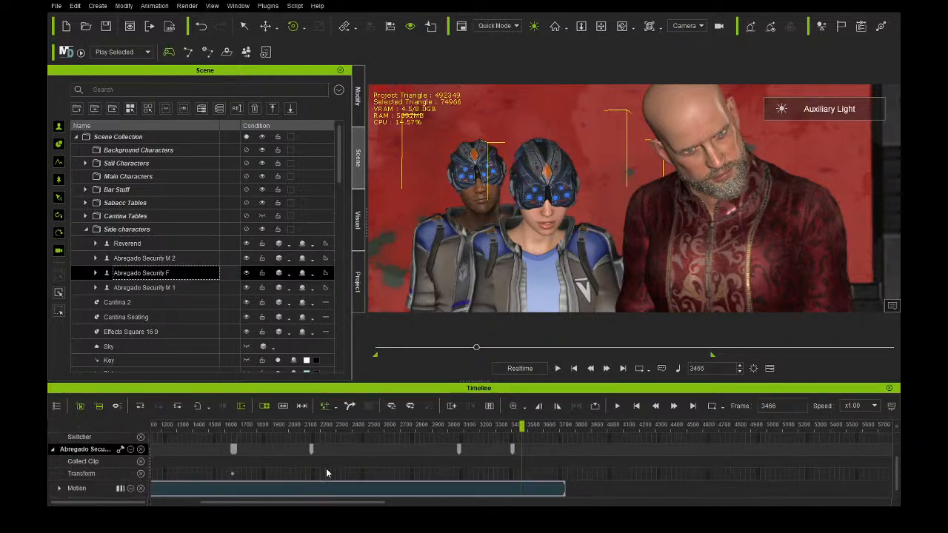
{"action": "left_click", "coordinate": [131, 451]}
{"action": "scroll", "coordinate": [325, 454], "scroll_direction": "down", "scroll_amount": 1}
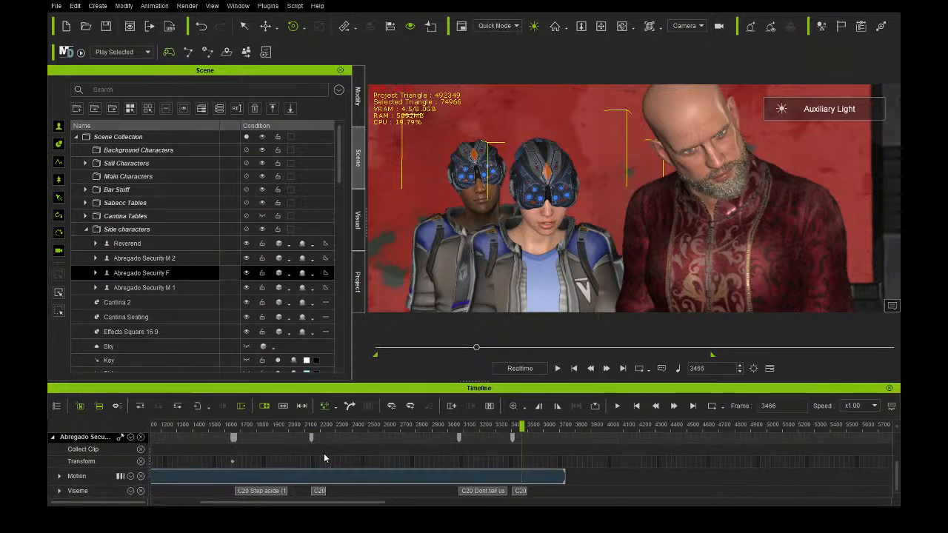
{"action": "left_click", "coordinate": [253, 426]}
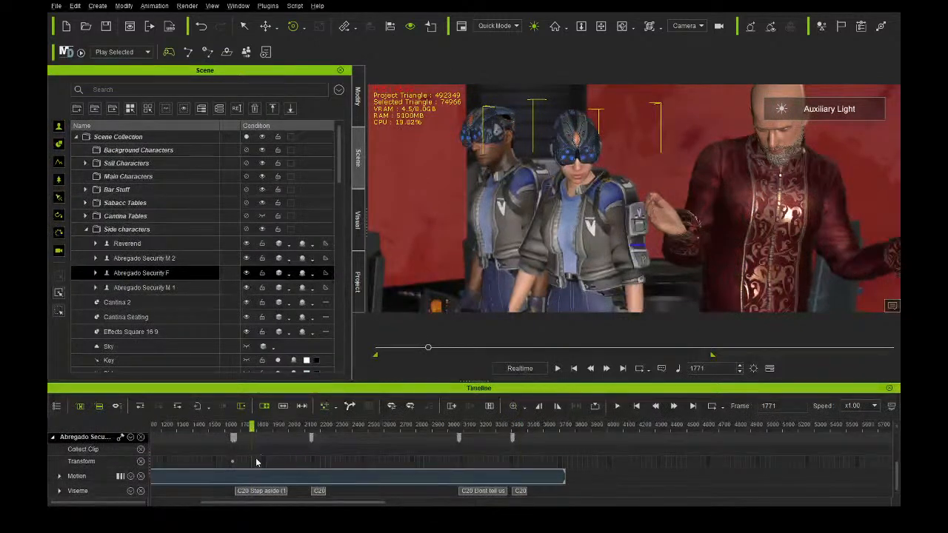
{"action": "scroll", "coordinate": [405, 465], "scroll_direction": "up", "scroll_amount": 3, "text": "ctrl"}
{"action": "scroll", "coordinate": [405, 465], "scroll_direction": "up", "scroll_amount": 1, "text": "ctrl"}
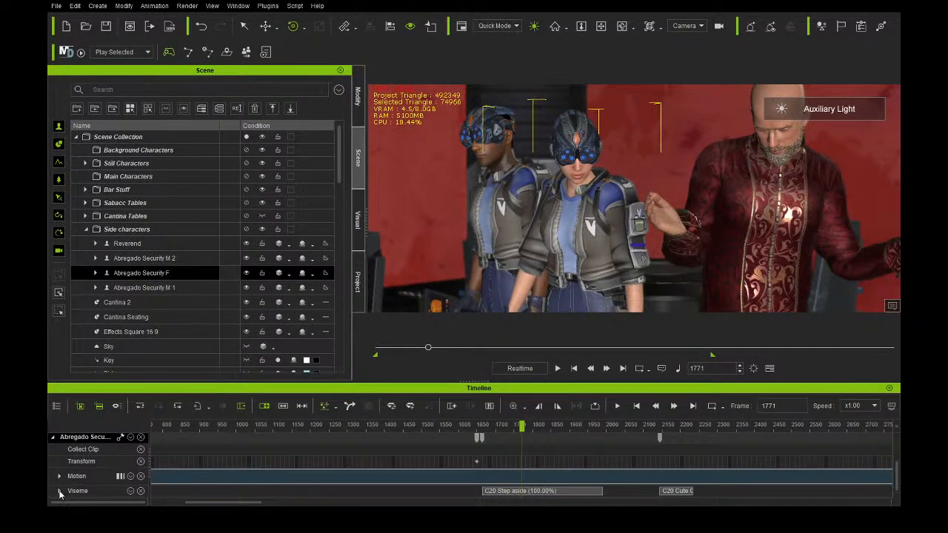
{"action": "left_click", "coordinate": [62, 489]}
{"action": "scroll", "coordinate": [548, 448], "scroll_direction": "down", "scroll_amount": 1}
Step through Abregado Security F's four voice clips, from C20 Step aside to the last one near frame 3455.
{"action": "left_click", "coordinate": [516, 464]}
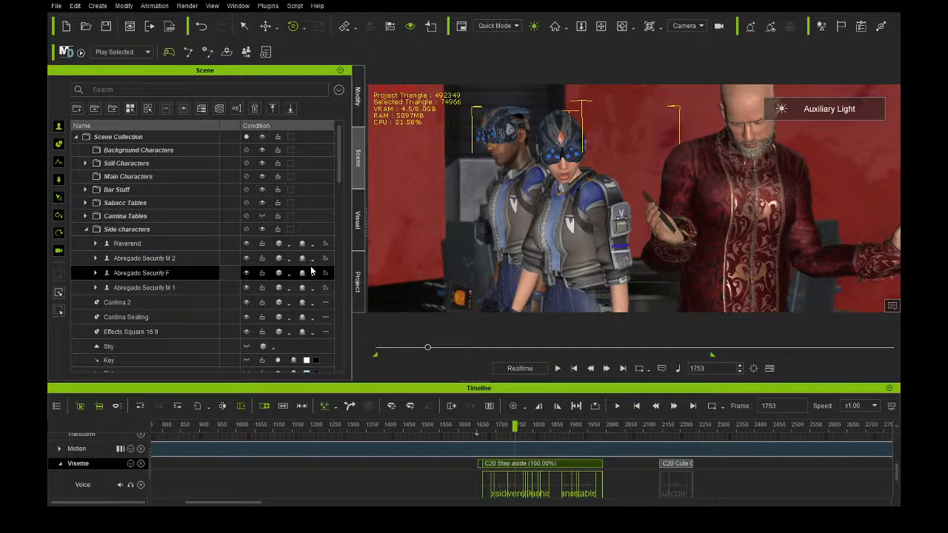
{"action": "left_click", "coordinate": [672, 465]}
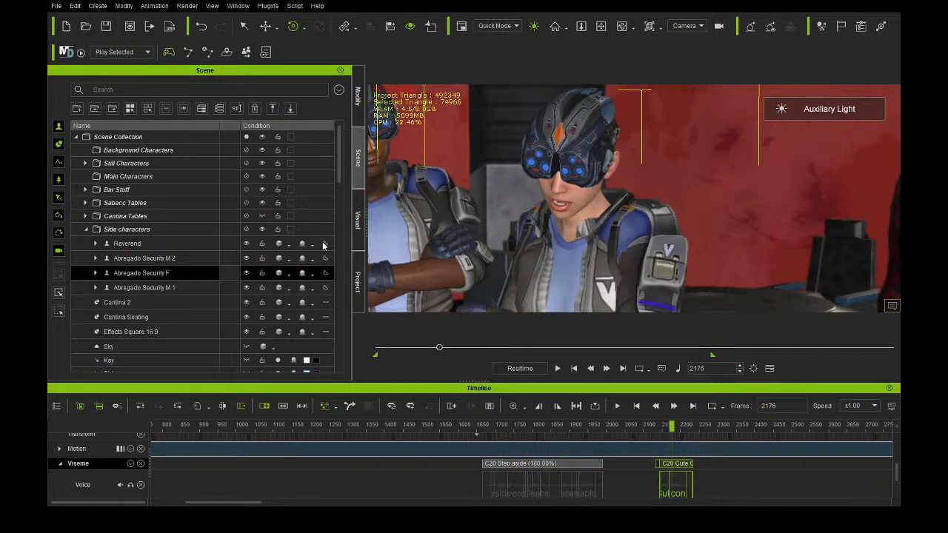
{"action": "scroll", "coordinate": [633, 450], "scroll_direction": "down", "scroll_amount": 3}
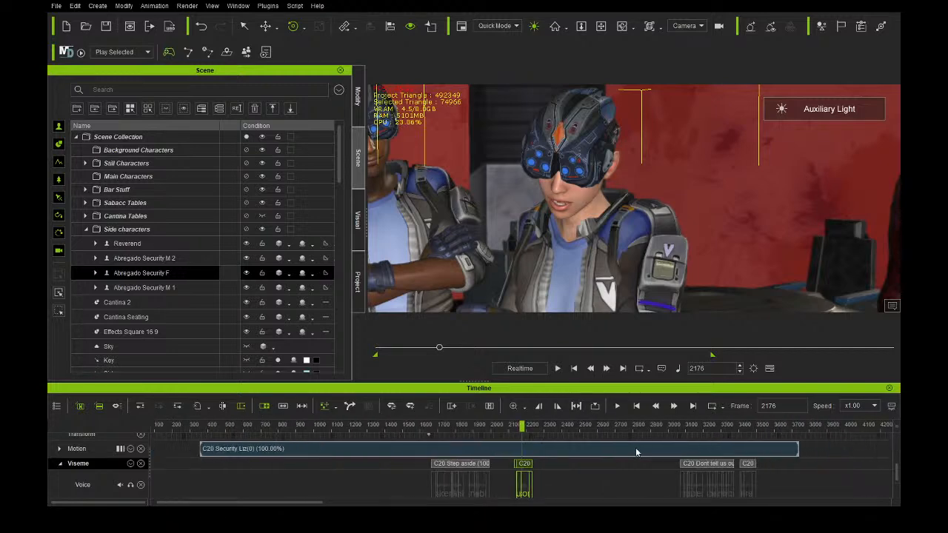
{"action": "left_click", "coordinate": [711, 465]}
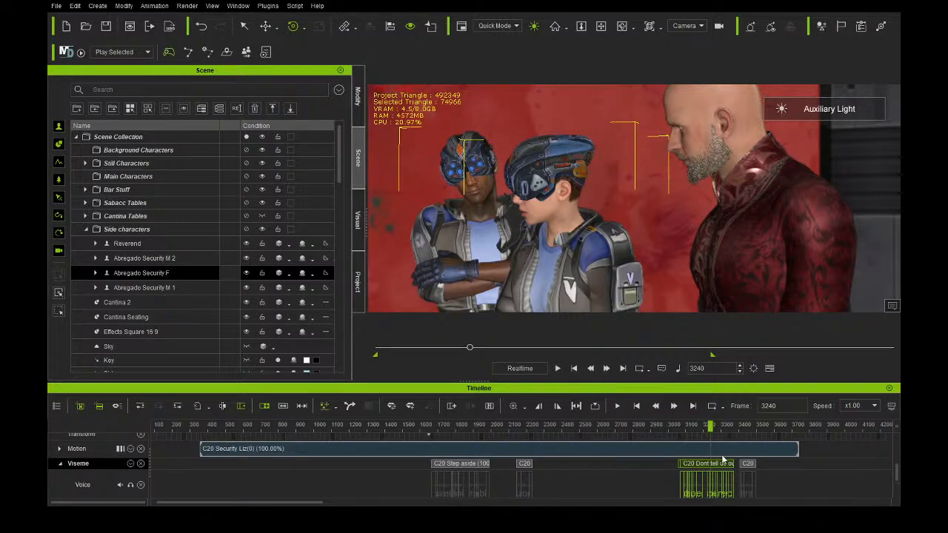
{"action": "left_click", "coordinate": [748, 464]}
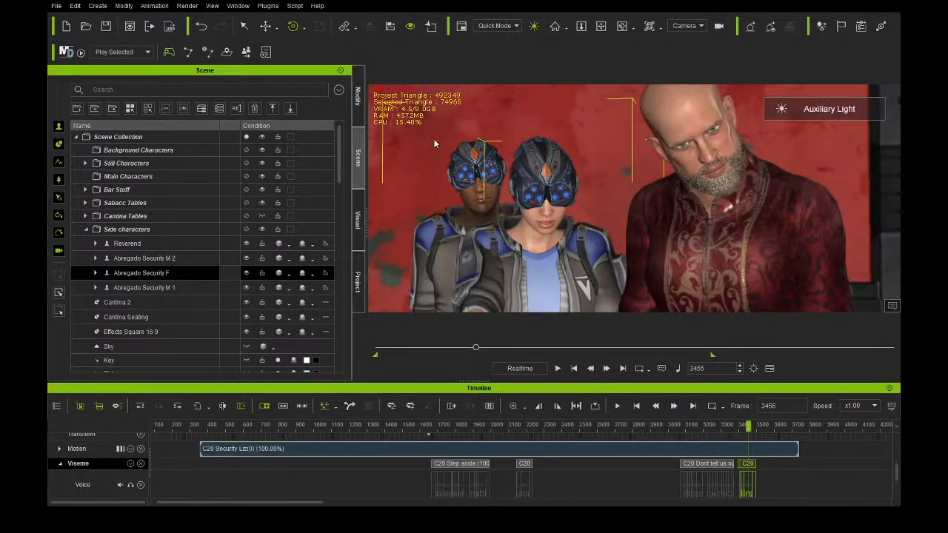
Add a Lip Options clip under each of Abregado Security F's four voice clips.
{"action": "scroll", "coordinate": [531, 448], "scroll_direction": "down", "scroll_amount": 2}
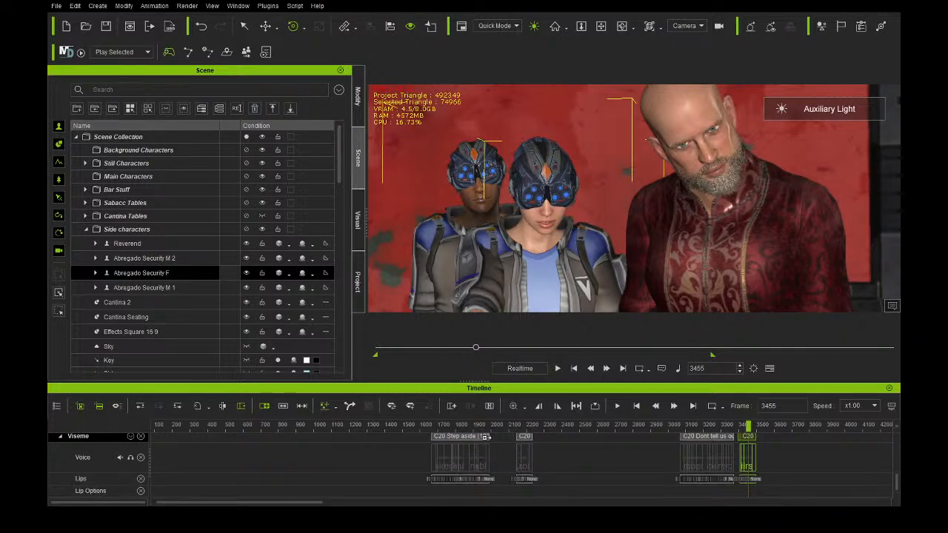
{"action": "left_click", "coordinate": [476, 440]}
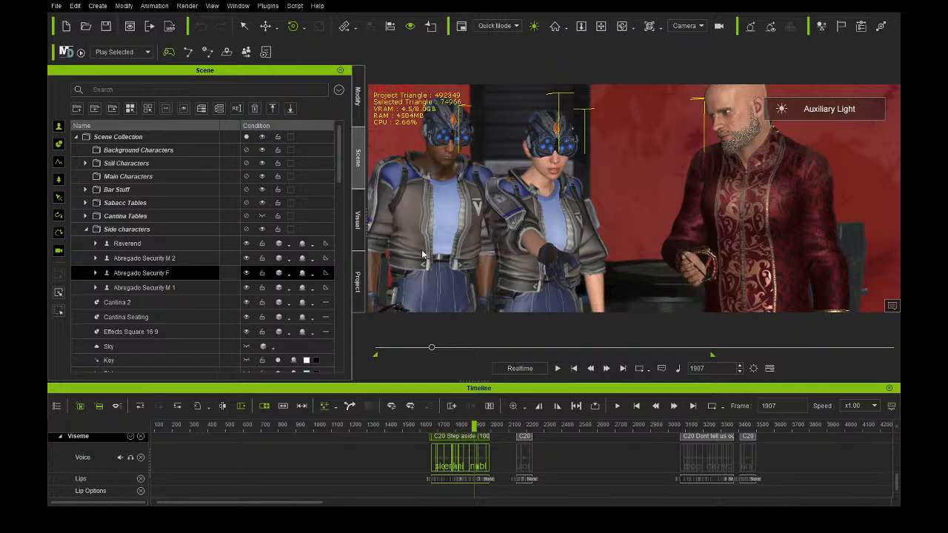
{"action": "left_click", "coordinate": [452, 438]}
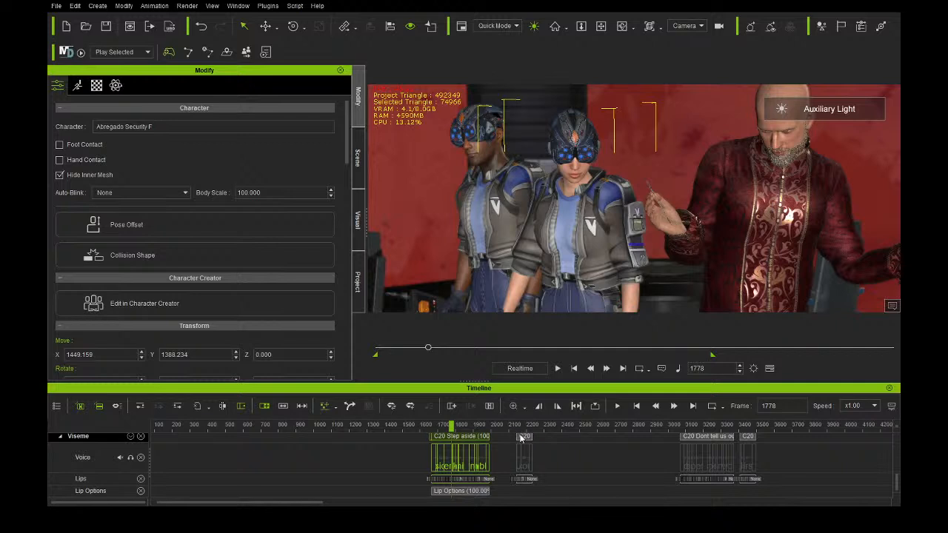
{"action": "left_click", "coordinate": [522, 436]}
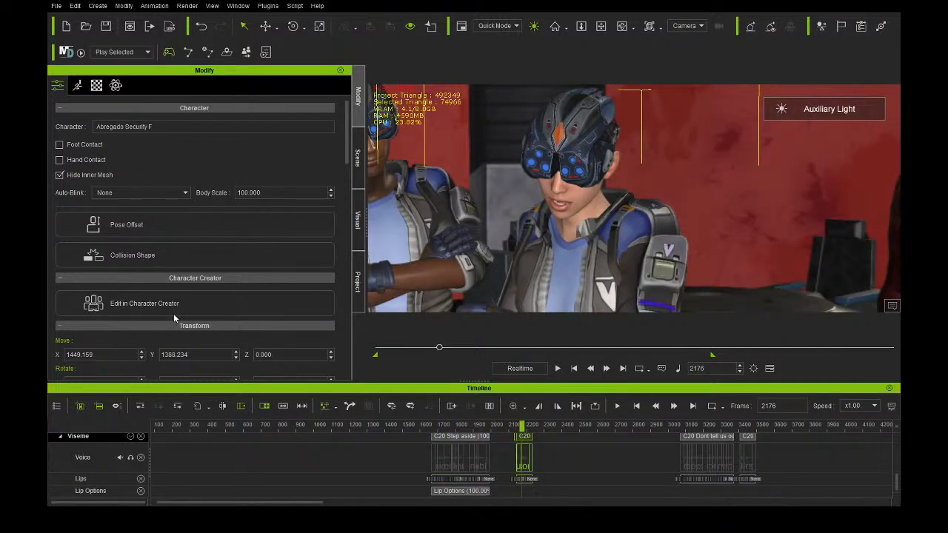
{"action": "left_click", "coordinate": [721, 437]}
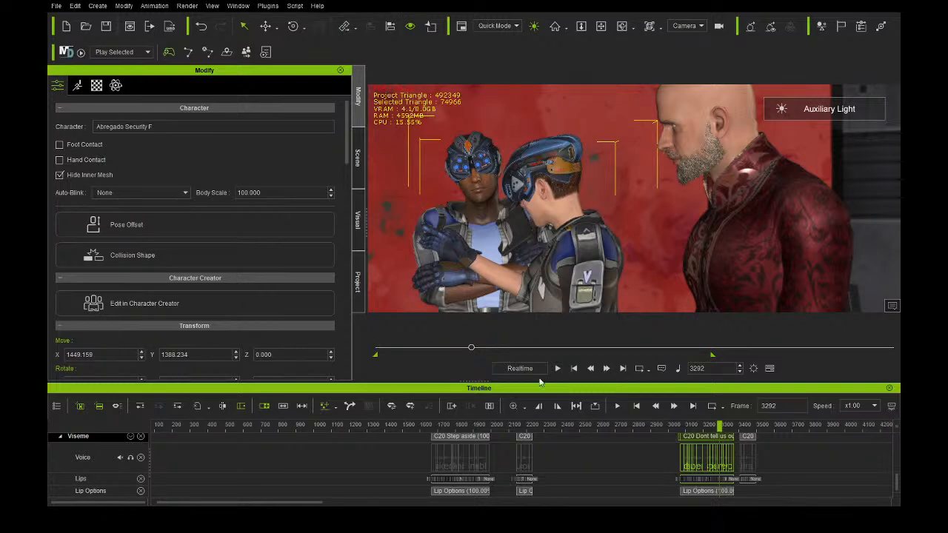
{"action": "left_click", "coordinate": [750, 440]}
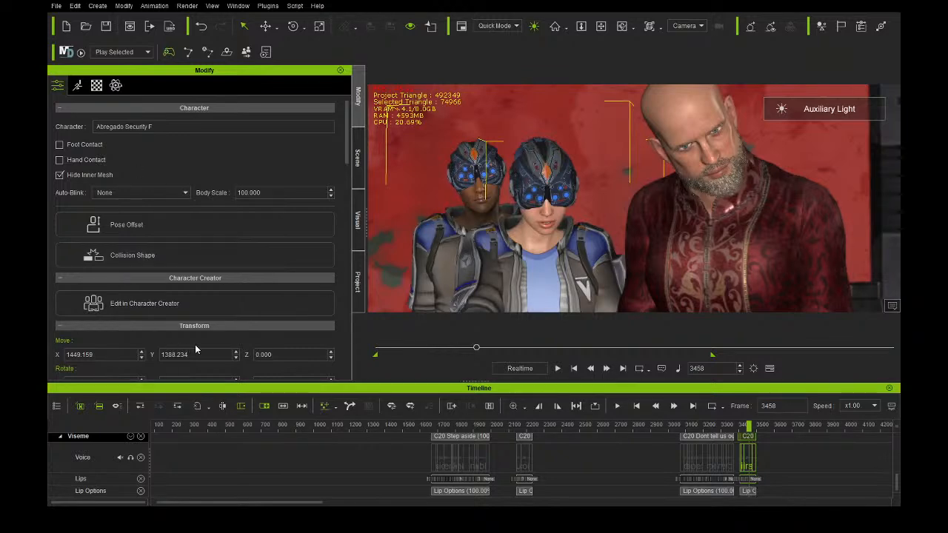
Play back Abregado Security F's dialogue from the Step aside clip to frame 3536, then scrub back to frame 3209.
{"action": "left_click", "coordinate": [436, 427]}
{"action": "left_click", "coordinate": [558, 368]}
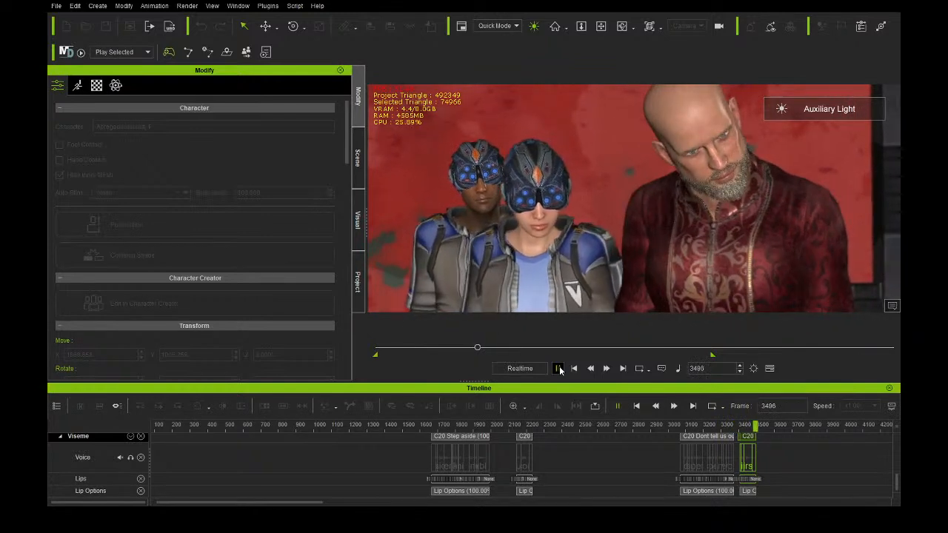
{"action": "left_click", "coordinate": [558, 368]}
{"action": "scroll", "coordinate": [570, 444], "scroll_direction": "up", "scroll_amount": 5}
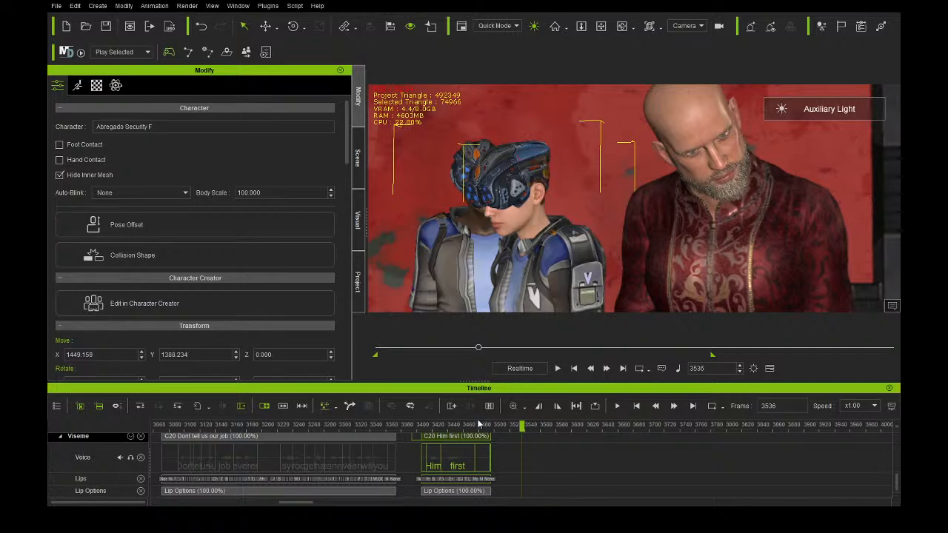
{"action": "left_click_drag", "start_coordinate": [465, 428], "coordinate": [269, 435]}
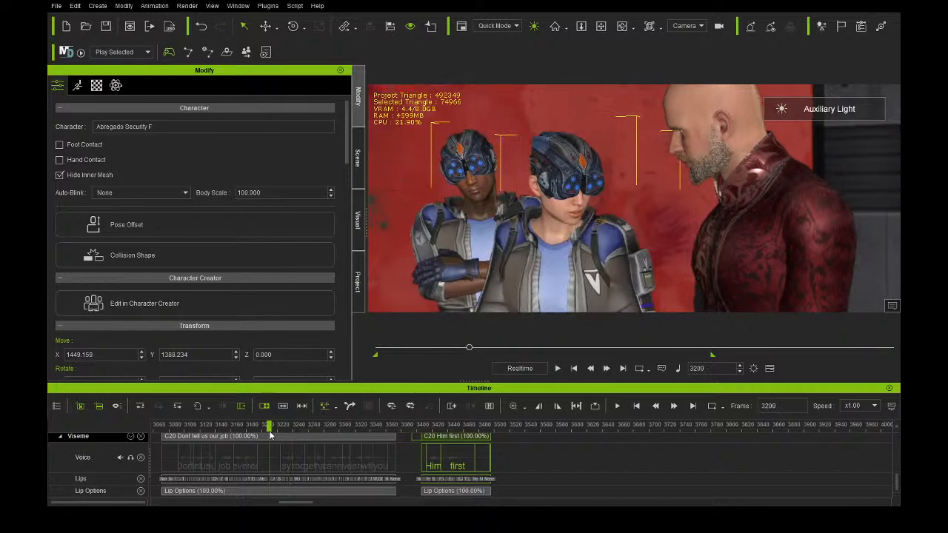
Add a Lip Options clip under Reverend's C20 Theres one way to be sure voice clip and scrub to frame 2766.
{"action": "left_click", "coordinate": [358, 157]}
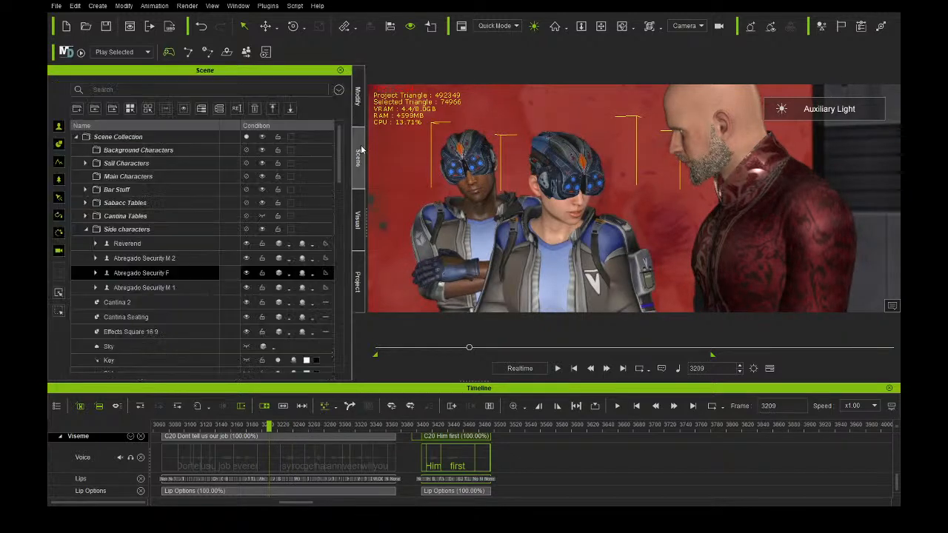
{"action": "left_click", "coordinate": [170, 245]}
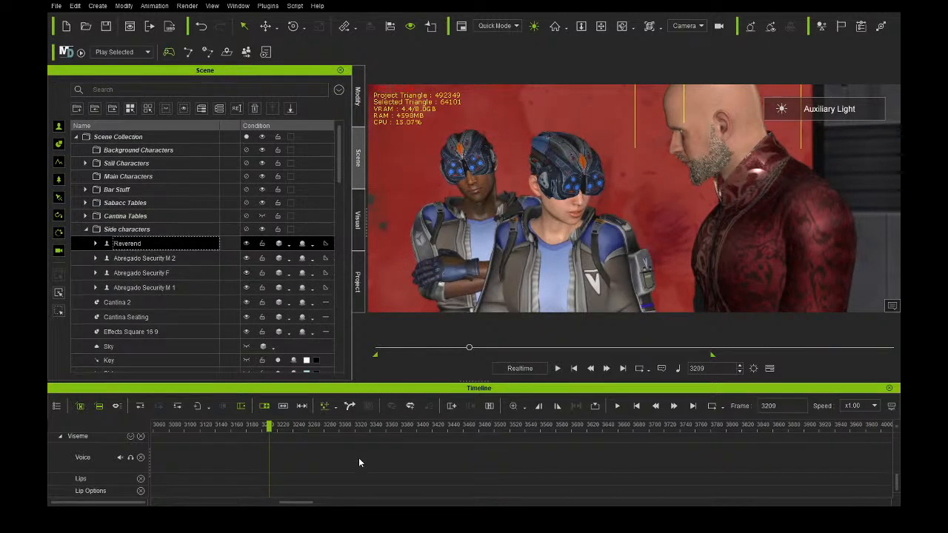
{"action": "scroll", "coordinate": [349, 470], "scroll_direction": "down", "scroll_amount": 3}
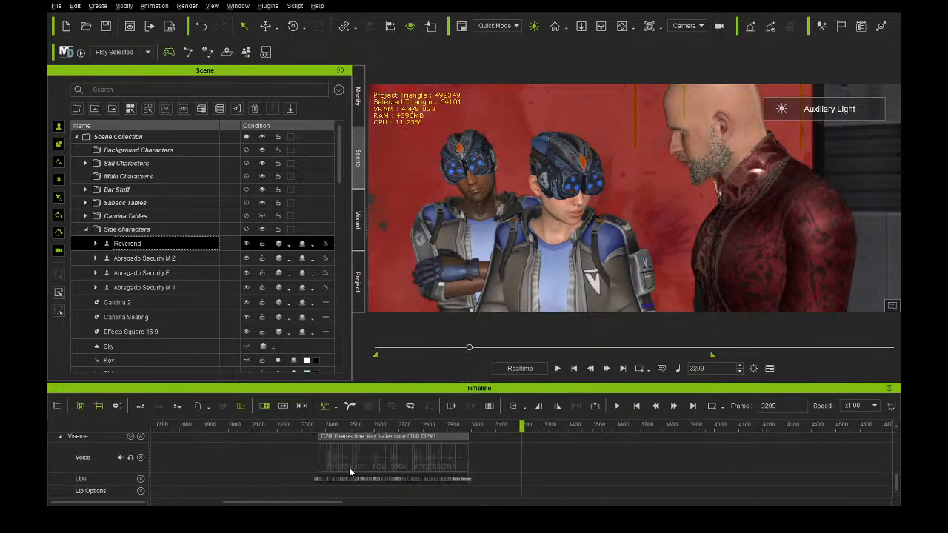
{"action": "left_click", "coordinate": [398, 441]}
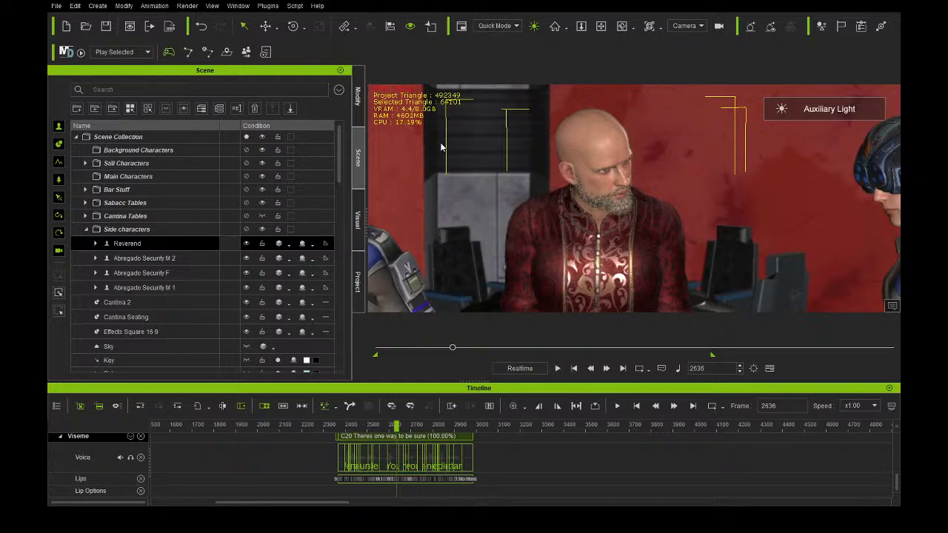
{"action": "left_click", "coordinate": [397, 444]}
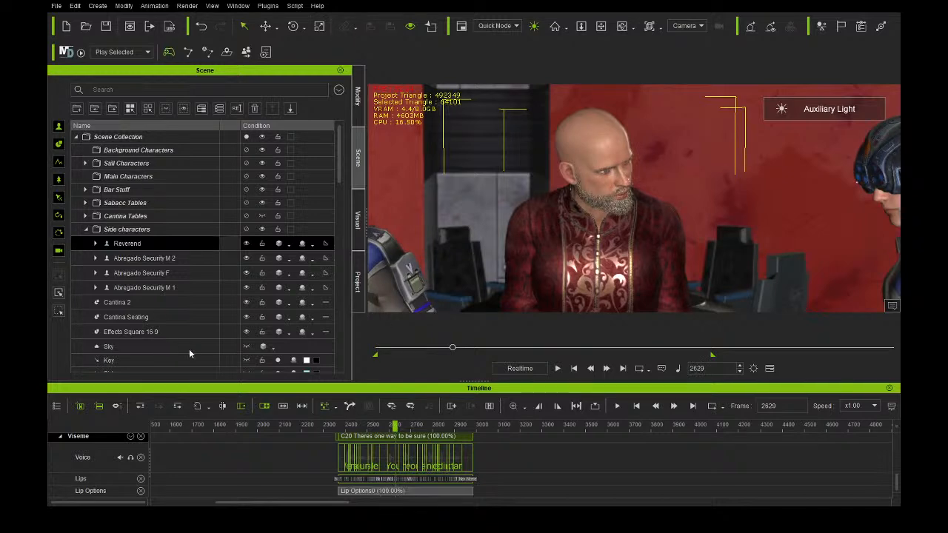
{"action": "left_click", "coordinate": [357, 97]}
{"action": "left_click_drag", "start_coordinate": [335, 427], "coordinate": [427, 431]}
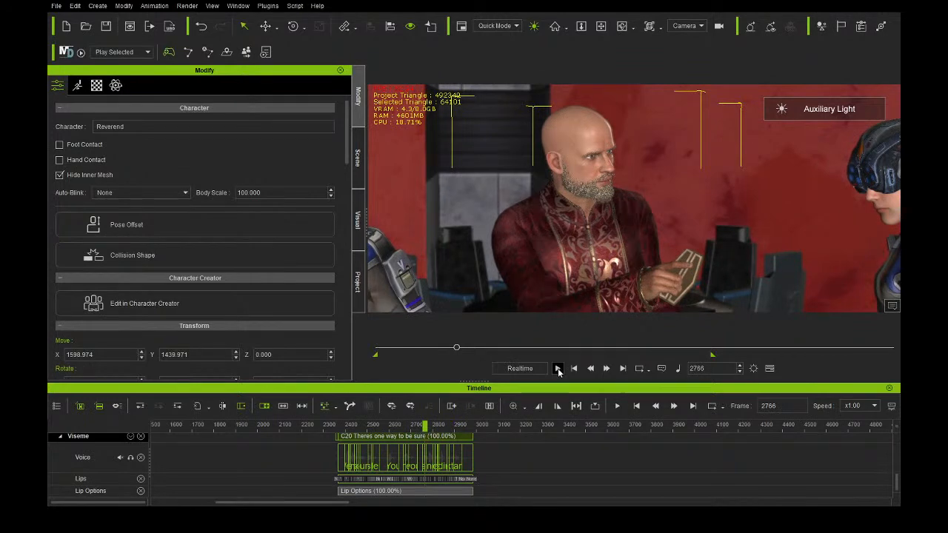
Play back Reverend's C20 Theres one way to be sure dialogue from frame 2766 and scrub on to frame 3015.
{"action": "left_click", "coordinate": [558, 372]}
{"action": "left_click", "coordinate": [558, 372]}
{"action": "scroll", "coordinate": [467, 448], "scroll_direction": "up", "scroll_amount": 2, "text": "ctrl"}
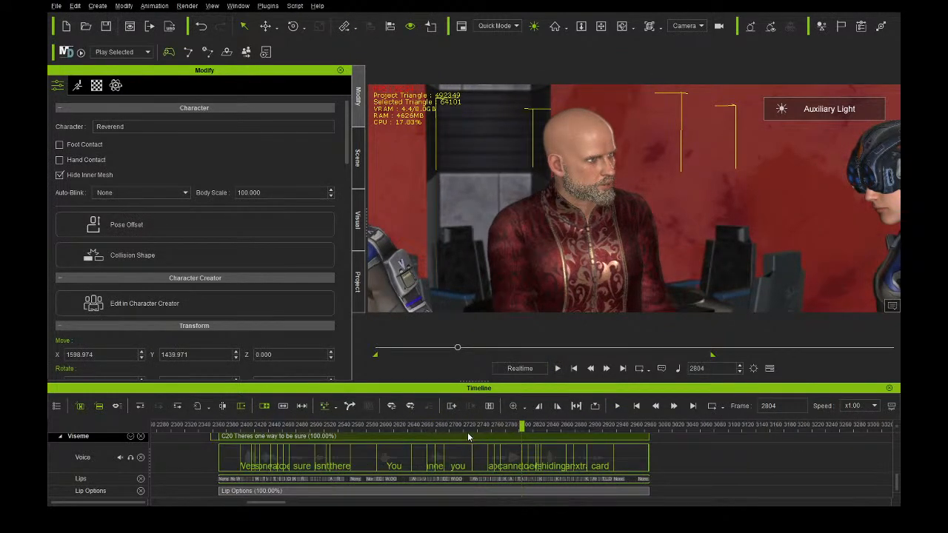
{"action": "left_click_drag", "start_coordinate": [469, 438], "coordinate": [668, 426]}
{"action": "left_click", "coordinate": [487, 428]}
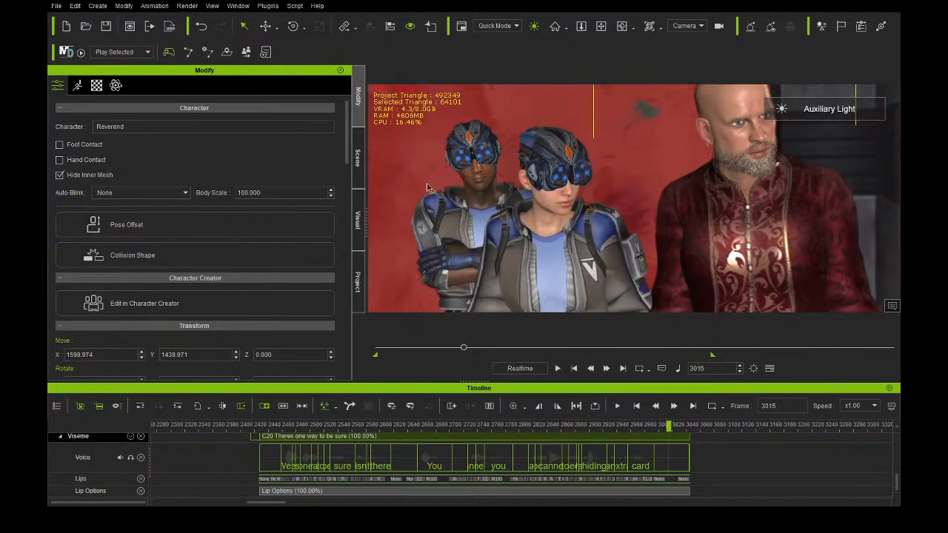
Move the Camera's transform key near the end of Reverend's voice clip to frame 3000.
{"action": "left_click", "coordinate": [358, 158]}
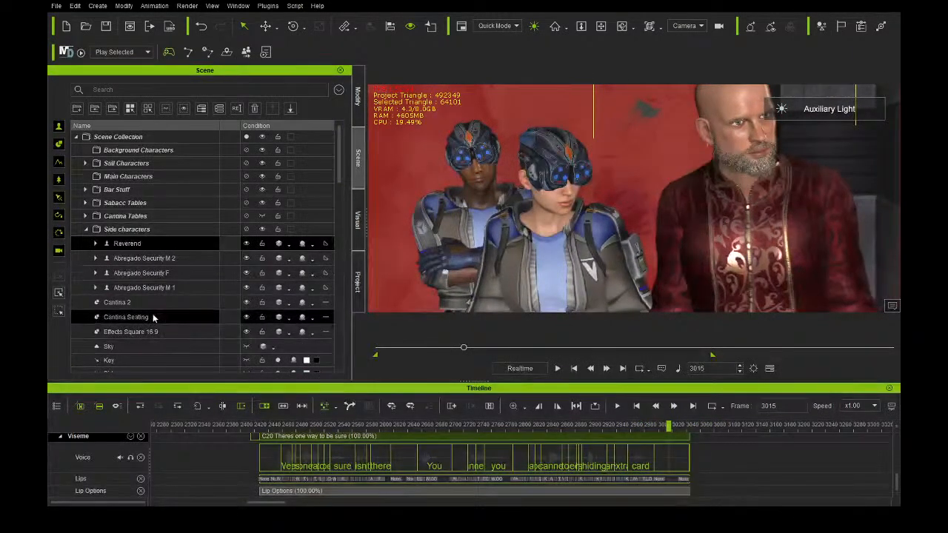
{"action": "scroll", "coordinate": [154, 318], "scroll_direction": "down", "scroll_amount": 5}
{"action": "left_click", "coordinate": [148, 205]}
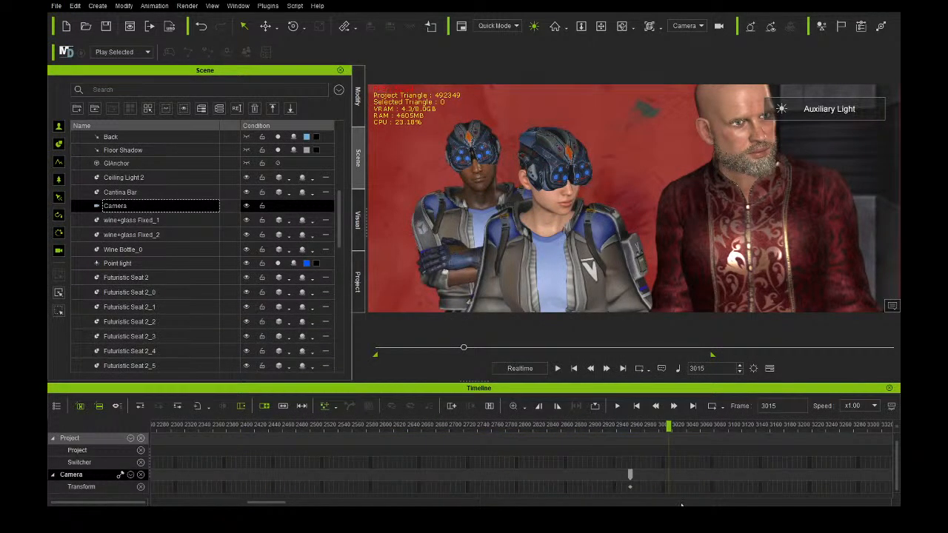
{"action": "left_click", "coordinate": [629, 473]}
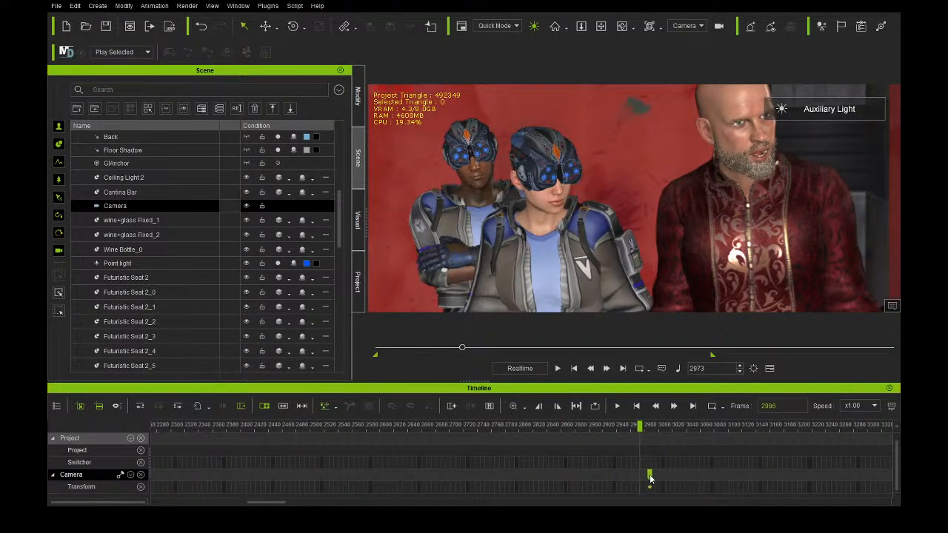
{"action": "left_click_drag", "start_coordinate": [650, 479], "coordinate": [656, 477]}
{"action": "mouse_move", "coordinate": [649, 433]}
{"action": "left_mouse_down"}
{"action": "mouse_move", "coordinate": [666, 433]}
{"action": "mouse_move", "coordinate": [649, 433]}
{"action": "left_mouse_up"}
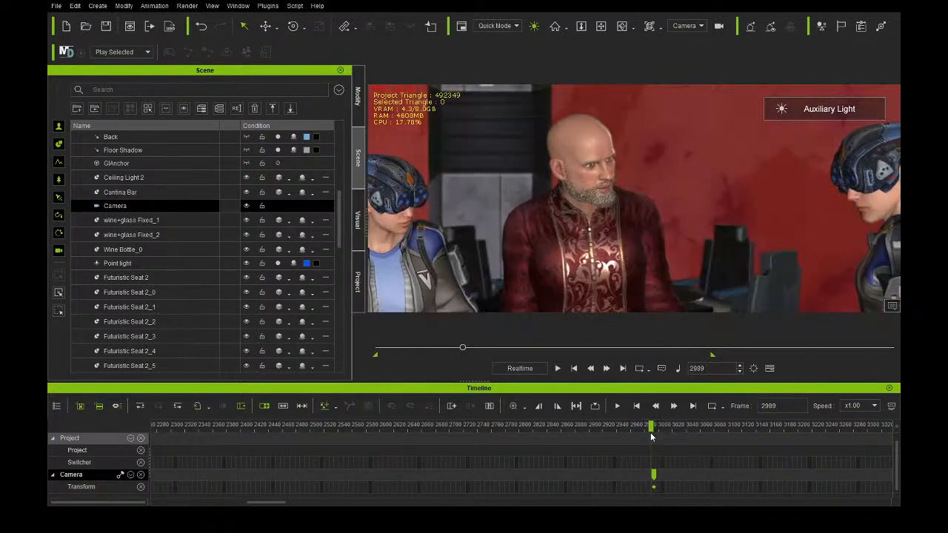
{"action": "left_click_drag", "start_coordinate": [660, 476], "coordinate": [661, 476]}
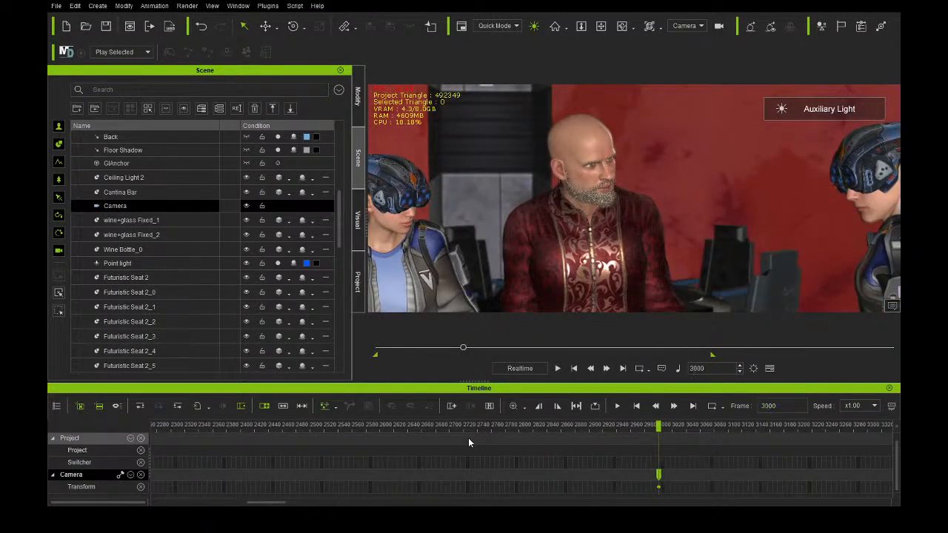
Play back the shot from frame 2549 through the camera cut, then examine the adjacent camera keys around frame 3000.
{"action": "left_click_drag", "start_coordinate": [393, 427], "coordinate": [345, 427]}
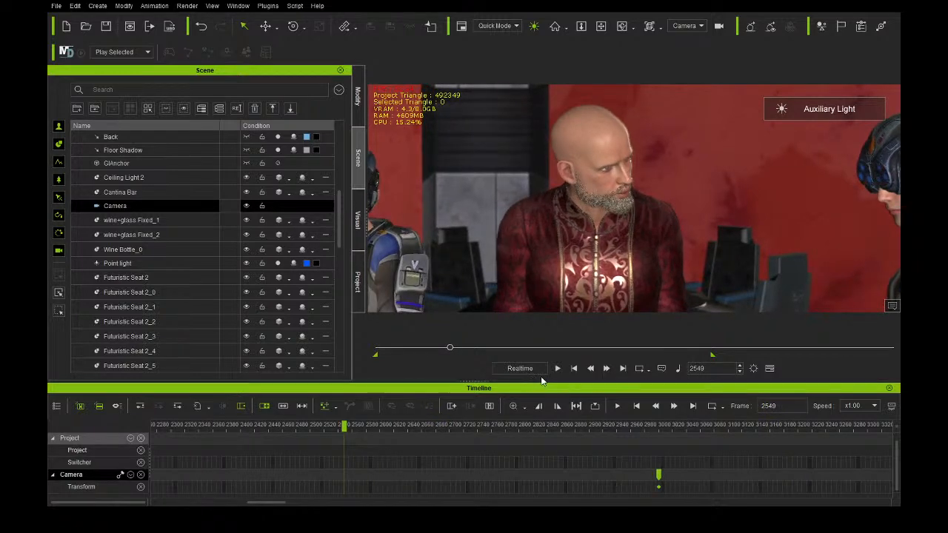
{"action": "left_click", "coordinate": [555, 368]}
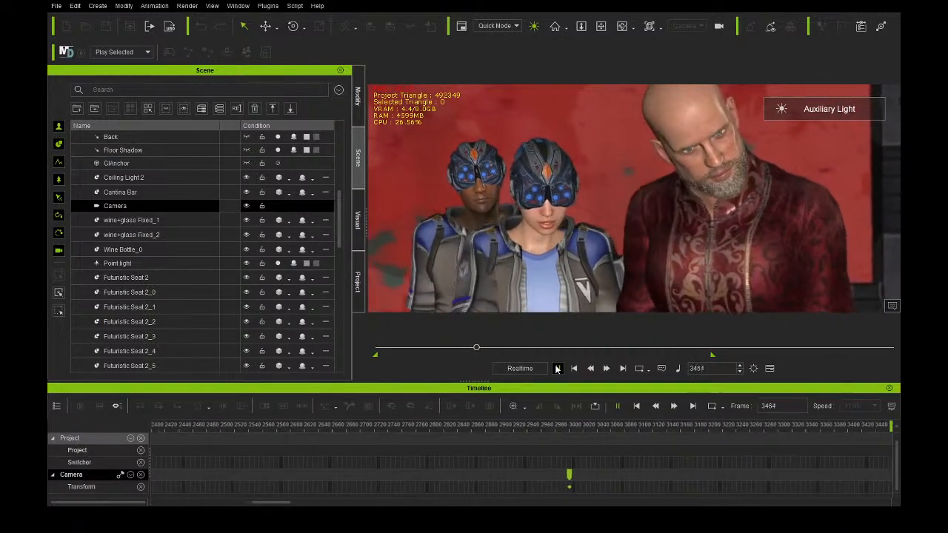
{"action": "left_click", "coordinate": [557, 368]}
{"action": "left_click_drag", "start_coordinate": [516, 434], "coordinate": [522, 432]}
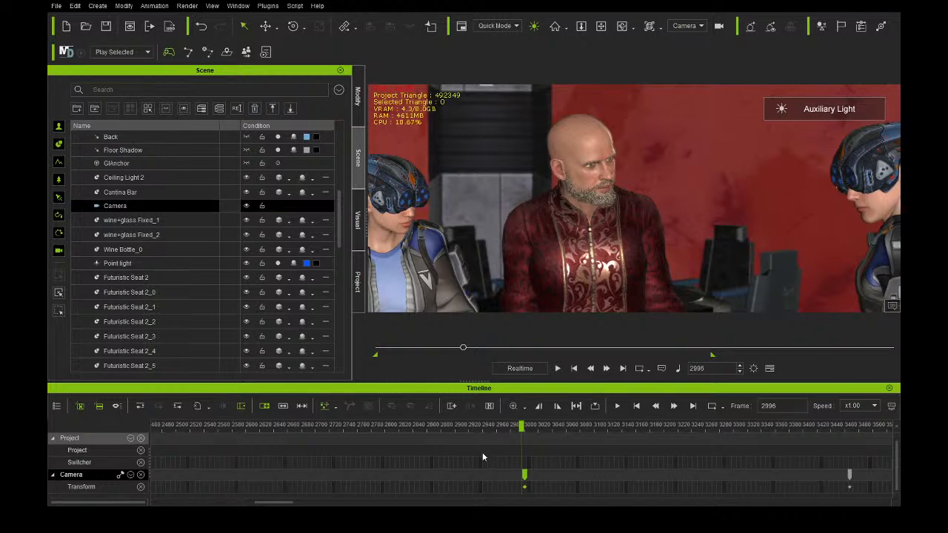
{"action": "left_click", "coordinate": [528, 426]}
{"action": "left_click_drag", "start_coordinate": [528, 426], "coordinate": [524, 427]}
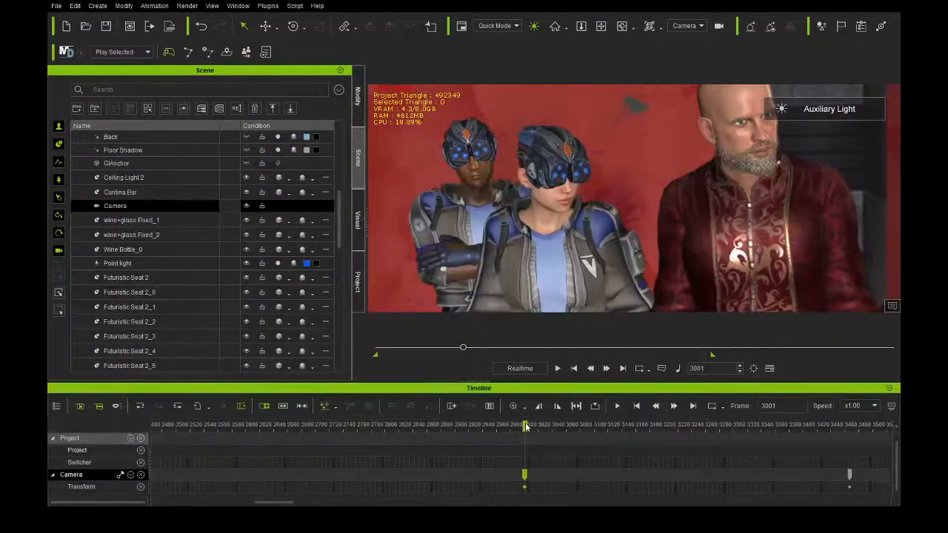
{"action": "scroll", "coordinate": [520, 441], "scroll_direction": "up", "scroll_amount": 5}
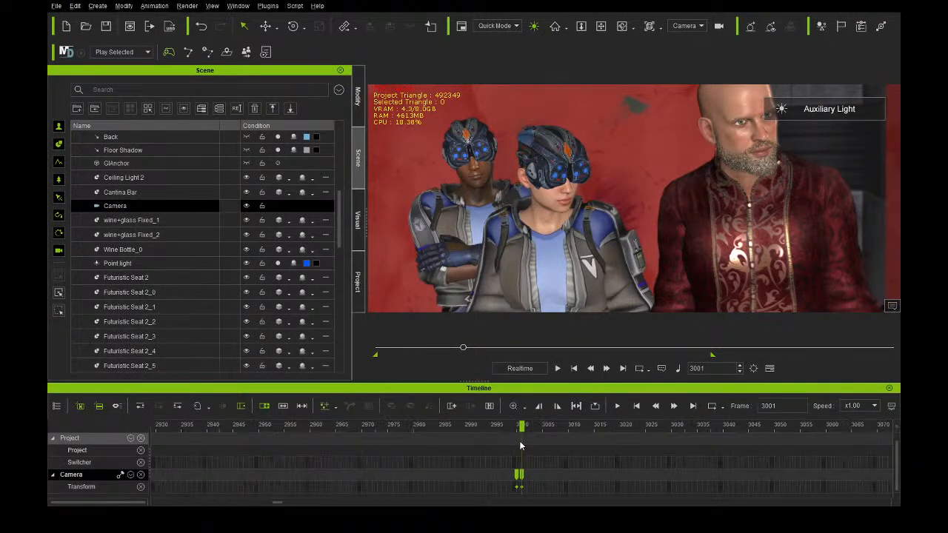
Pan the camera at frame 3000 so that Reverend sits slightly higher and further left in the shot.
{"action": "left_click", "coordinate": [482, 427]}
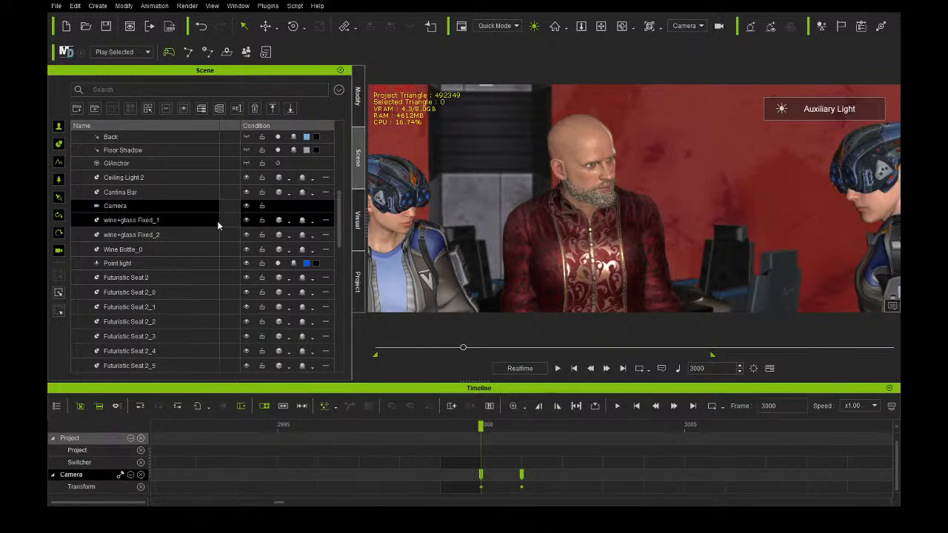
{"action": "scroll", "coordinate": [176, 189], "scroll_direction": "up", "scroll_amount": 5}
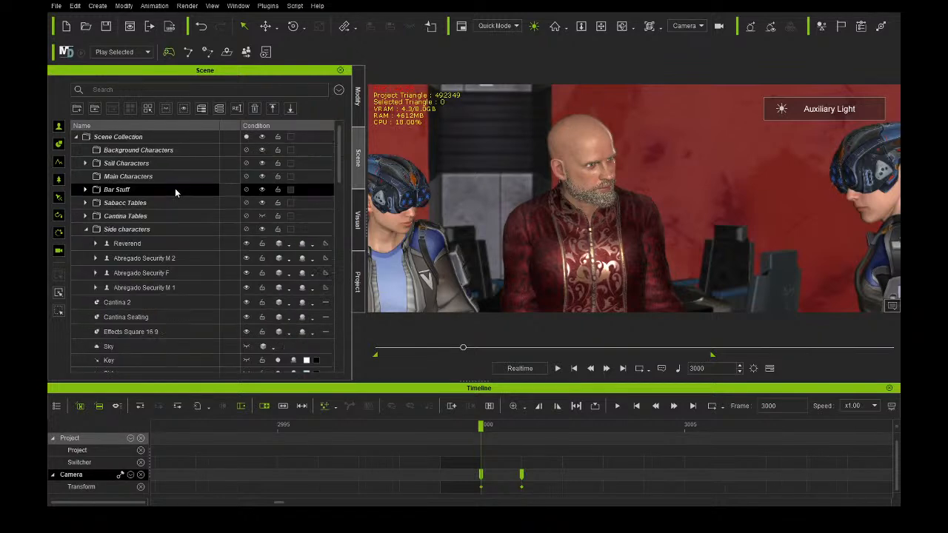
{"action": "left_click", "coordinate": [189, 244]}
{"action": "scroll", "coordinate": [602, 200], "scroll_direction": "up", "scroll_amount": 2}
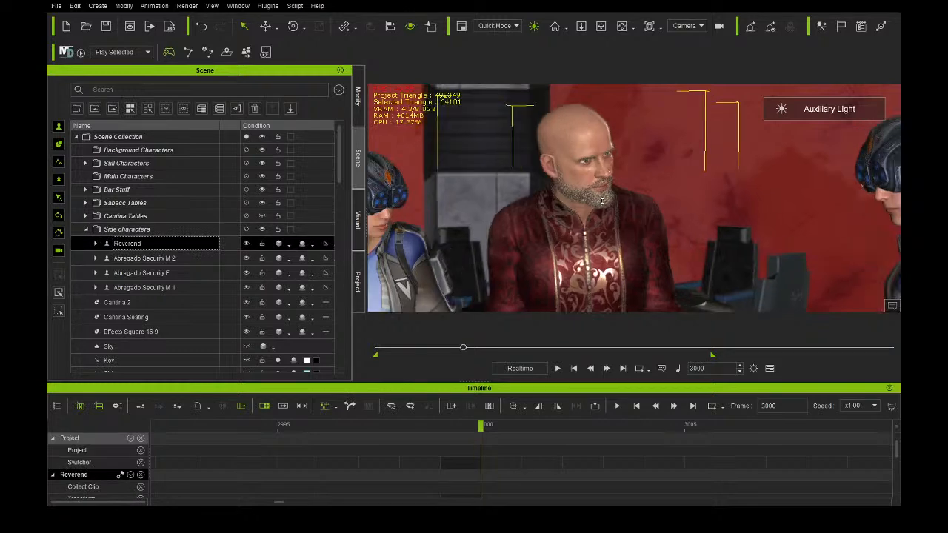
{"action": "left_click", "coordinate": [602, 27]}
{"action": "left_click_drag", "start_coordinate": [575, 207], "coordinate": [558, 185]}
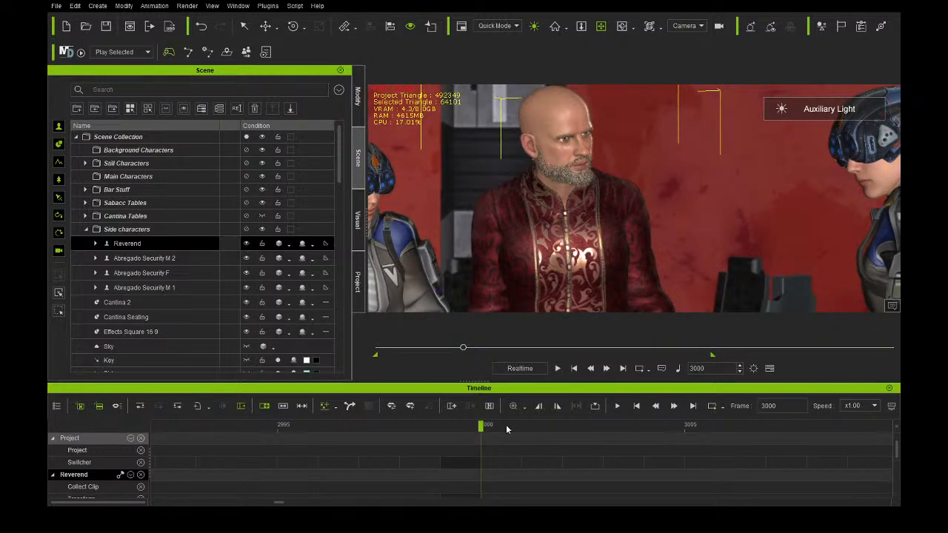
Check Reverend's motion and voice tracks around frame 3000, then bring up the Camera's keys on the timeline.
{"action": "scroll", "coordinate": [481, 443], "scroll_direction": "down", "scroll_amount": 5}
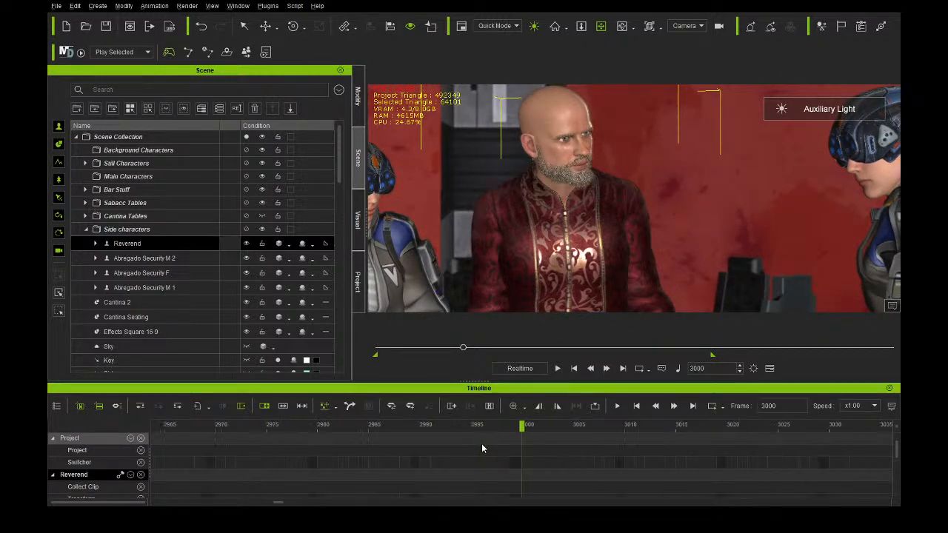
{"action": "scroll", "coordinate": [481, 448], "scroll_direction": "down", "scroll_amount": 5}
{"action": "scroll", "coordinate": [409, 446], "scroll_direction": "up", "scroll_amount": 3, "text": "ctrl"}
{"action": "scroll", "coordinate": [485, 440], "scroll_direction": "up", "scroll_amount": 3}
{"action": "scroll", "coordinate": [496, 450], "scroll_direction": "up", "scroll_amount": 3}
{"action": "scroll", "coordinate": [502, 456], "scroll_direction": "up", "scroll_amount": 4, "text": "ctrl"}
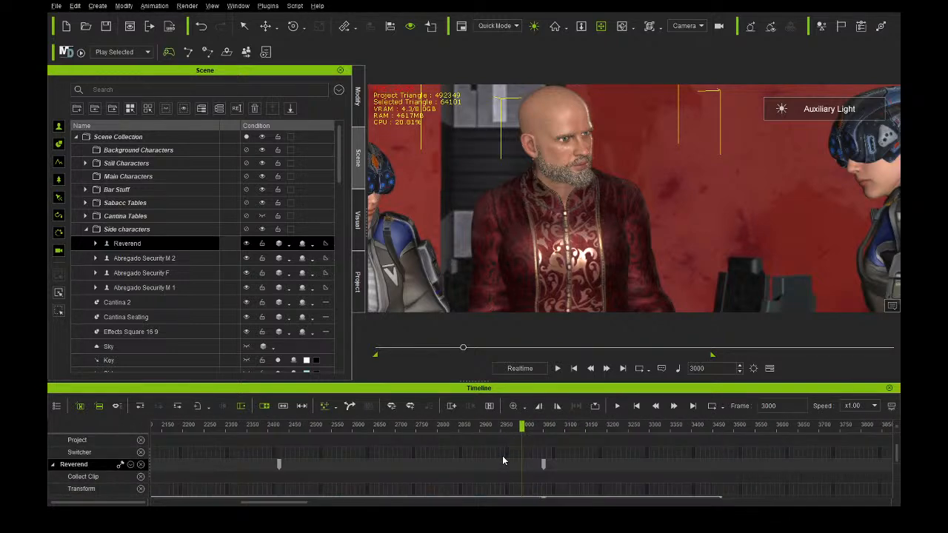
{"action": "scroll", "coordinate": [501, 455], "scroll_direction": "down", "scroll_amount": 5}
{"action": "left_click", "coordinate": [163, 302]}
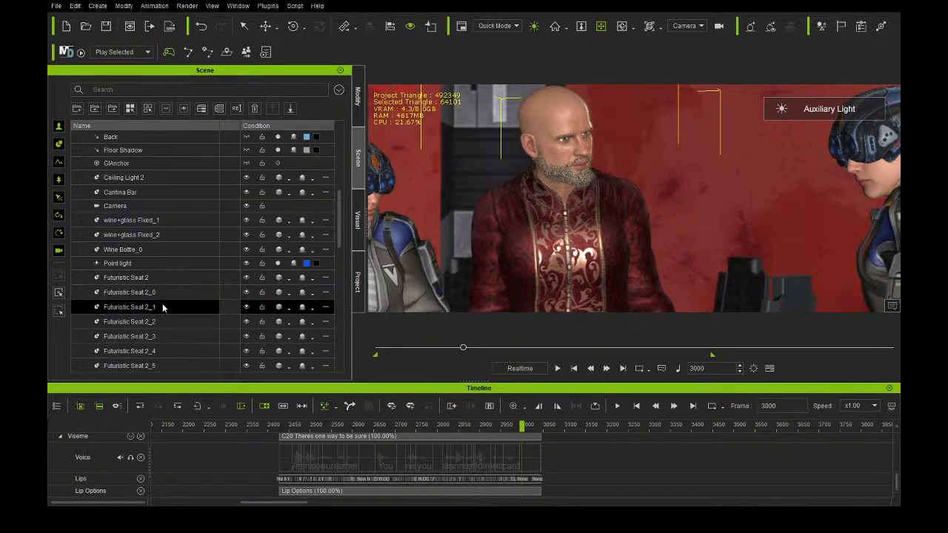
{"action": "scroll", "coordinate": [159, 310], "scroll_direction": "down", "scroll_amount": 3}
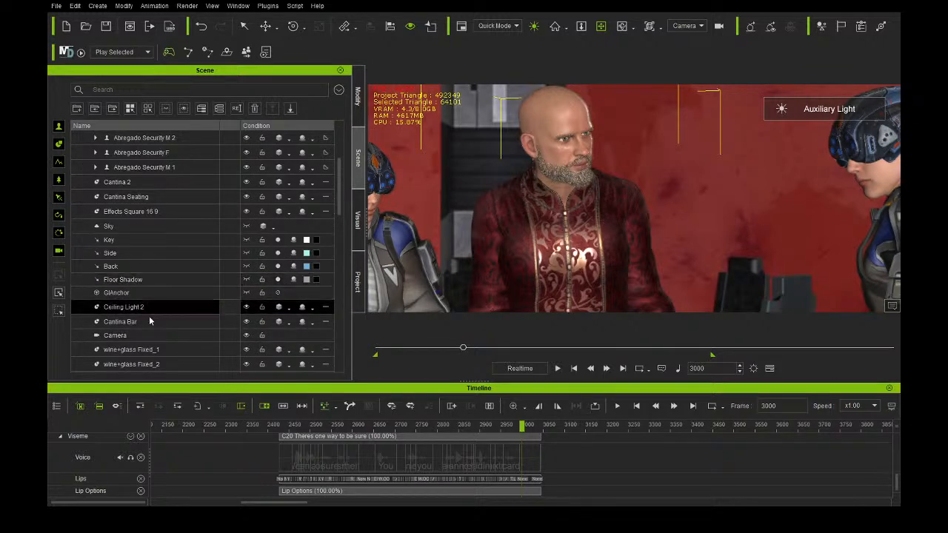
{"action": "left_click", "coordinate": [146, 337]}
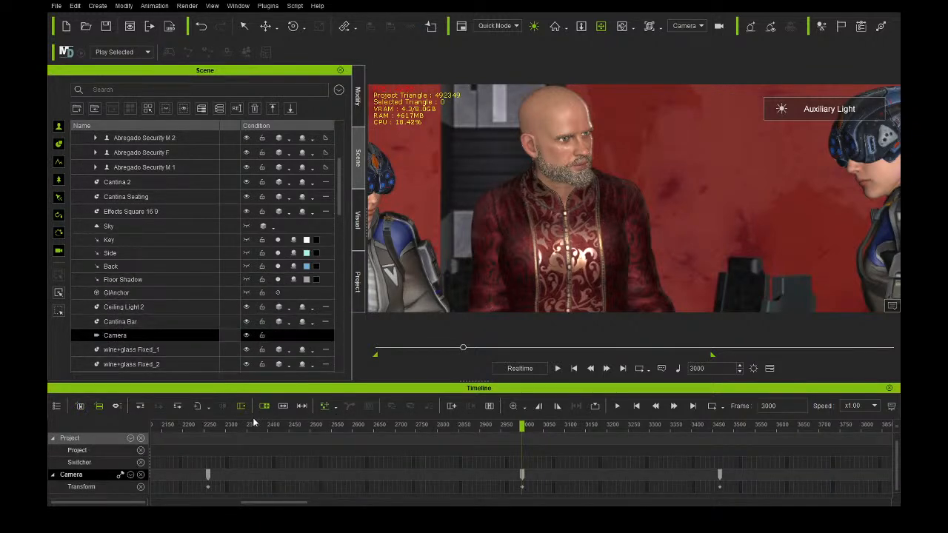
Play back the scene from frame 1568 and scrub to Reverend's entrance at frame 1659.
{"action": "left_click_drag", "start_coordinate": [206, 431], "coordinate": [383, 407]}
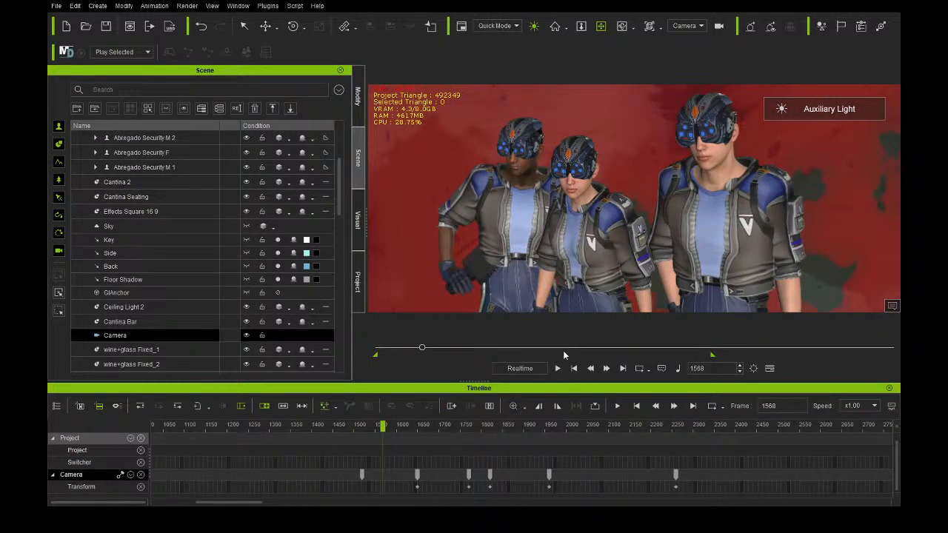
{"action": "left_click", "coordinate": [557, 369]}
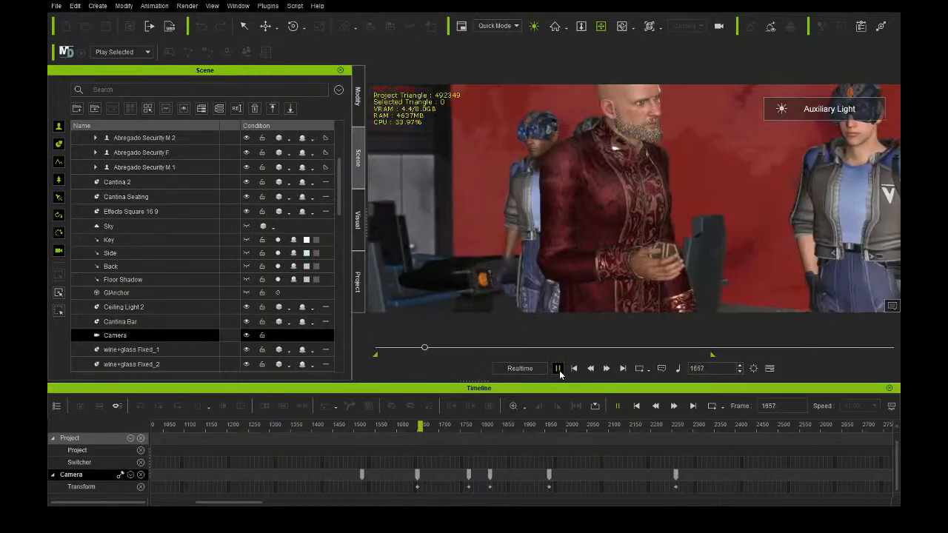
{"action": "left_click", "coordinate": [558, 368]}
{"action": "left_click_drag", "start_coordinate": [386, 428], "coordinate": [422, 440]}
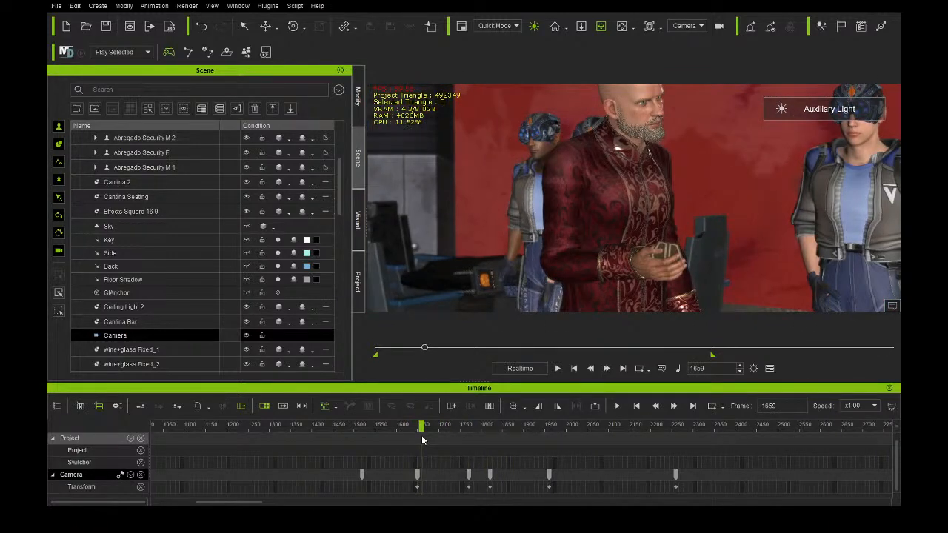
Show Reverend's tracks on the timeline and add an Angry stare_M expression clip to him at frame 1641.
{"action": "scroll", "coordinate": [146, 236], "scroll_direction": "up", "scroll_amount": 3}
{"action": "left_click", "coordinate": [148, 243]}
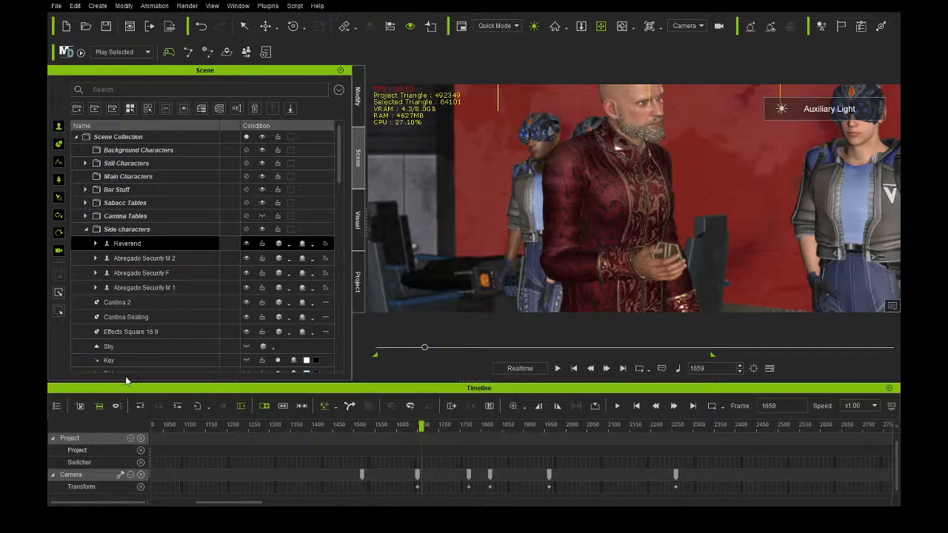
{"action": "scroll", "coordinate": [456, 446], "scroll_direction": "up", "scroll_amount": 3}
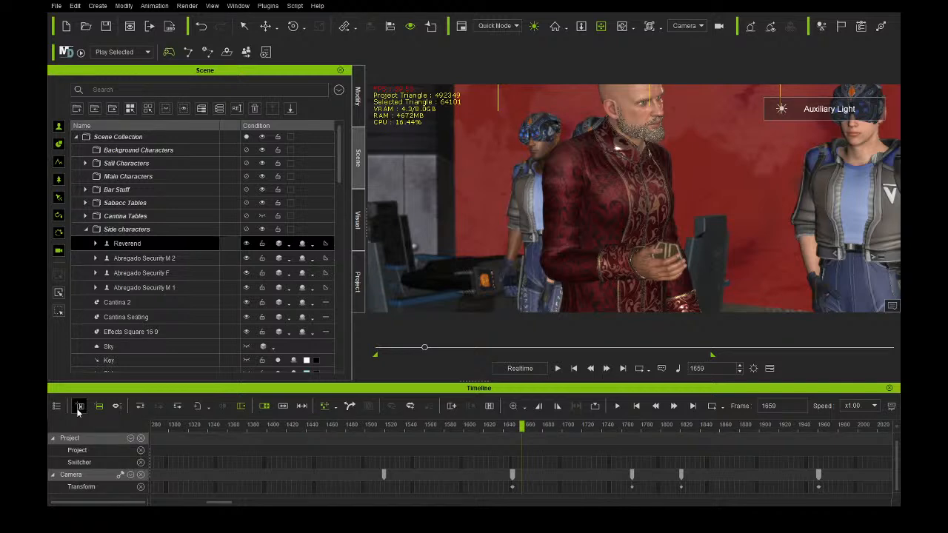
{"action": "scroll", "coordinate": [151, 259], "scroll_direction": "down", "scroll_amount": 3}
{"action": "left_click", "coordinate": [147, 151]}
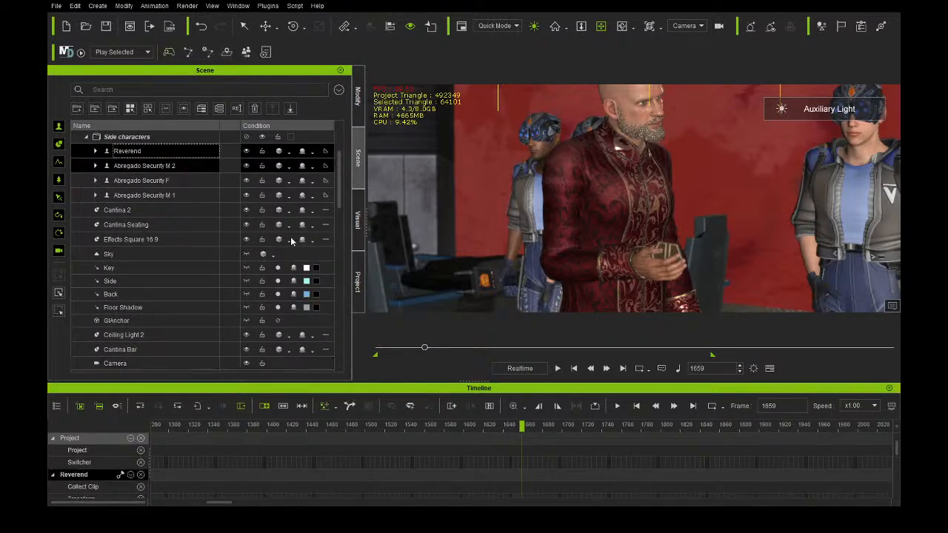
{"action": "scroll", "coordinate": [570, 472], "scroll_direction": "down", "scroll_amount": 5}
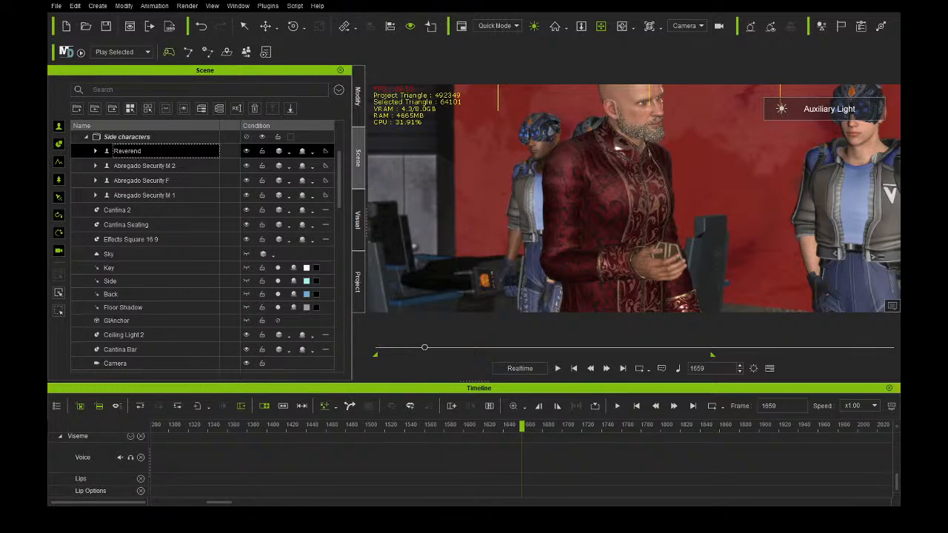
{"action": "left_click_drag", "start_coordinate": [182, 121], "coordinate": [165, 95]}
{"action": "scroll", "coordinate": [526, 444], "scroll_direction": "up", "scroll_amount": 2, "text": "ctrl"}
{"action": "mouse_move", "coordinate": [482, 428]}
{"action": "left_mouse_down"}
{"action": "mouse_move", "coordinate": [459, 428]}
{"action": "mouse_move", "coordinate": [510, 431]}
{"action": "mouse_move", "coordinate": [491, 432]}
{"action": "left_mouse_up"}
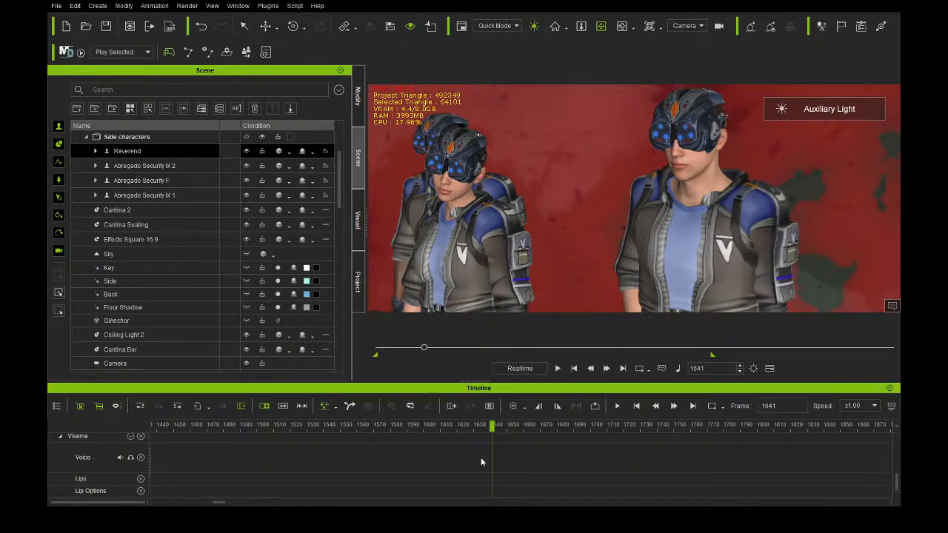
{"action": "scroll", "coordinate": [481, 457], "scroll_direction": "up", "scroll_amount": 5}
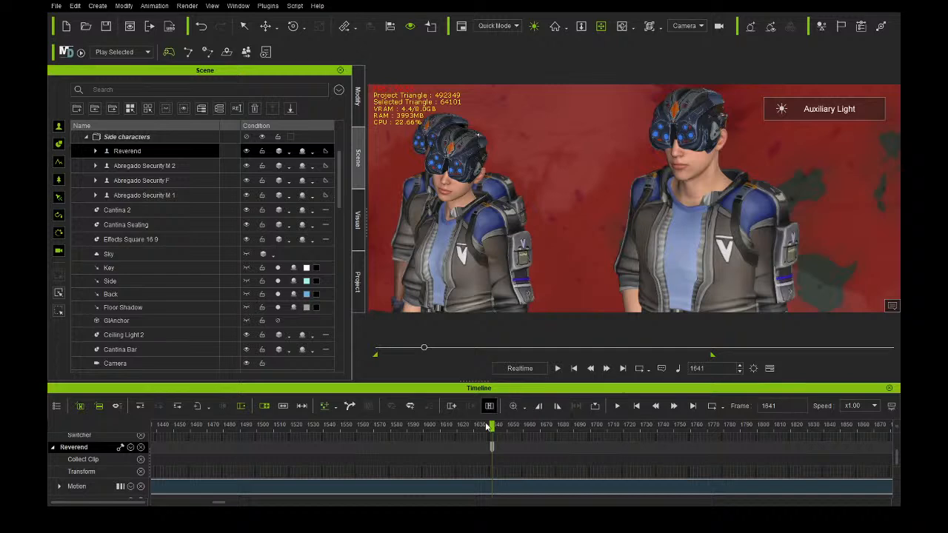
{"action": "scroll", "coordinate": [485, 436], "scroll_direction": "down", "scroll_amount": 5}
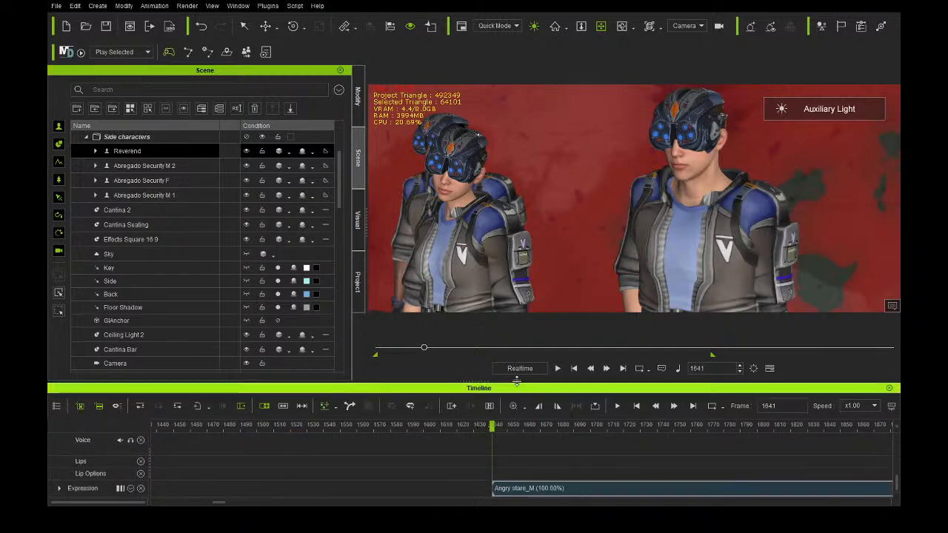
Play back the Angry stare_M expression from frame 1641, then shift its clip earlier to start at about frame 1430.
{"action": "left_click", "coordinate": [558, 369]}
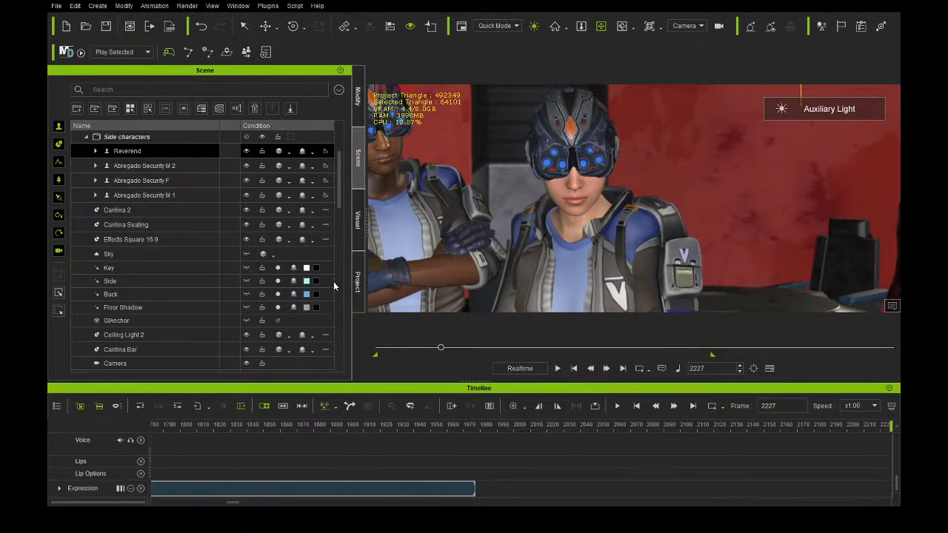
{"action": "scroll", "coordinate": [459, 463], "scroll_direction": "down", "scroll_amount": 10}
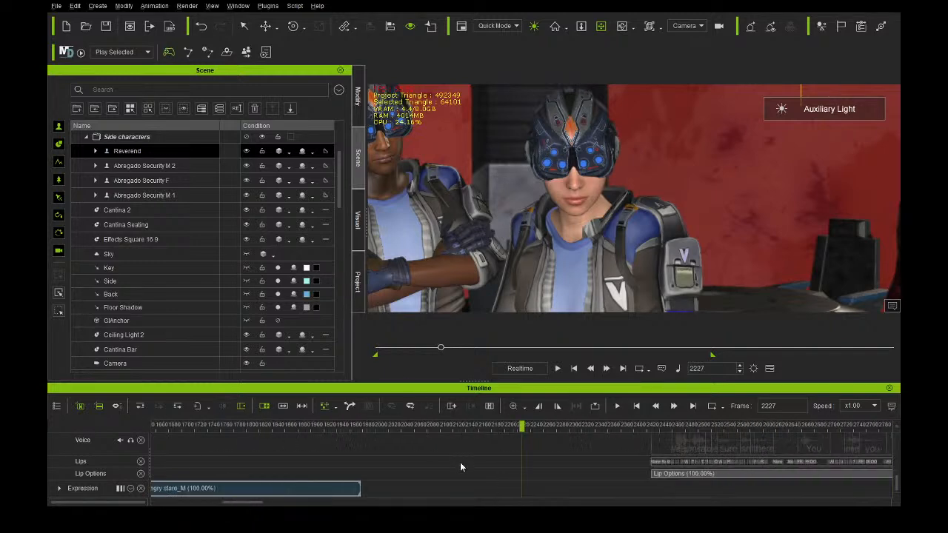
{"action": "left_click", "coordinate": [445, 428]}
{"action": "left_click_drag", "start_coordinate": [442, 429], "coordinate": [440, 430]}
{"action": "left_click_drag", "start_coordinate": [436, 481], "coordinate": [399, 486]}
Add a Comfortable_F expression clip to Reverend at frame 1759, directly after Angry stare_M, and scrub to frame 2237.
{"action": "mouse_move", "coordinate": [441, 427]}
{"action": "left_mouse_down"}
{"action": "mouse_move", "coordinate": [402, 428]}
{"action": "mouse_move", "coordinate": [436, 437]}
{"action": "left_mouse_up"}
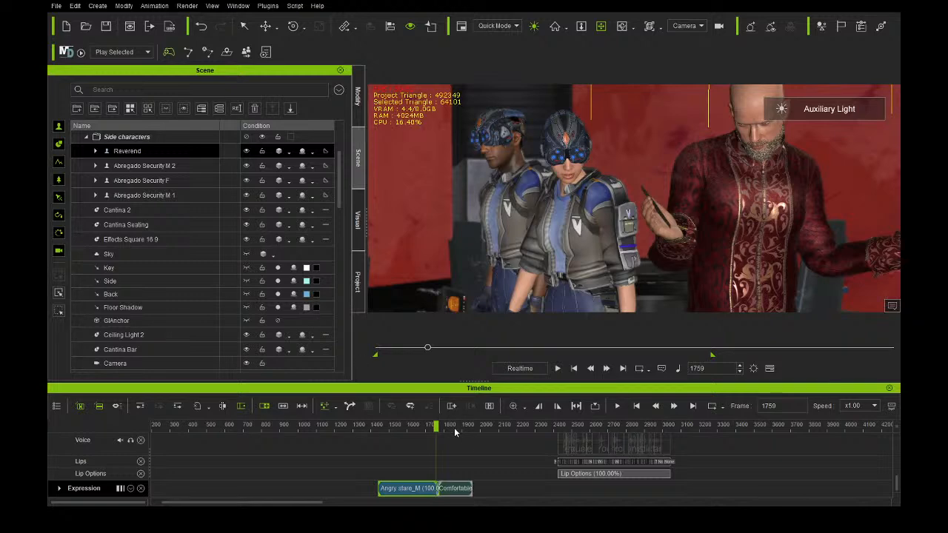
{"action": "scroll", "coordinate": [454, 431], "scroll_direction": "up", "scroll_amount": 5, "text": "ctrl"}
{"action": "left_click_drag", "start_coordinate": [505, 430], "coordinate": [771, 434]}
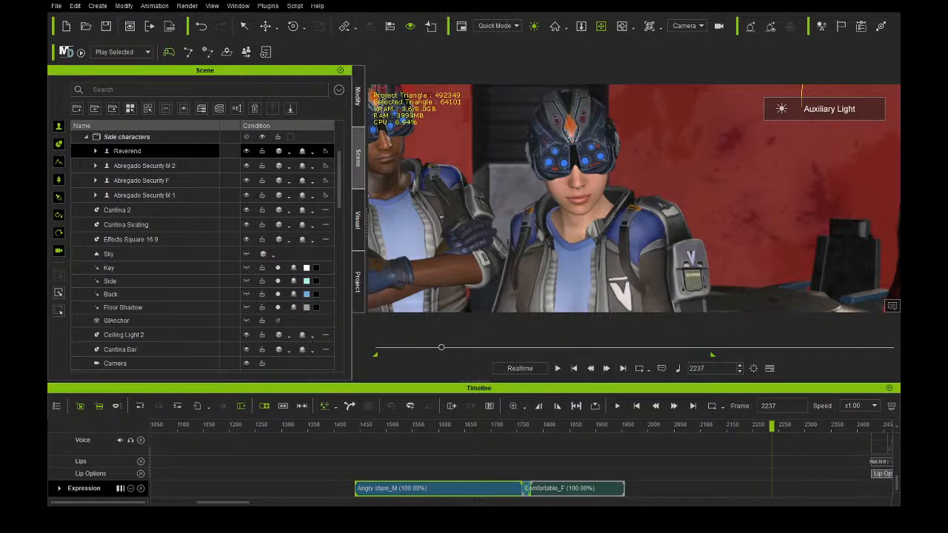
Add a Dislike_M expression clip to Reverend at frame 2298 and play back the start of his dialogue from there.
{"action": "left_click_drag", "start_coordinate": [776, 433], "coordinate": [804, 428]}
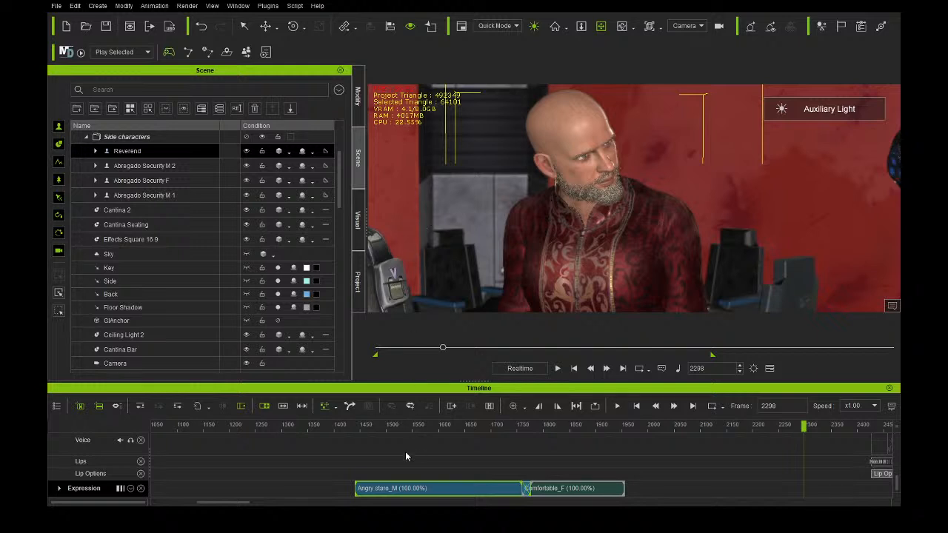
{"action": "left_click_drag", "start_coordinate": [240, 503], "coordinate": [280, 505]}
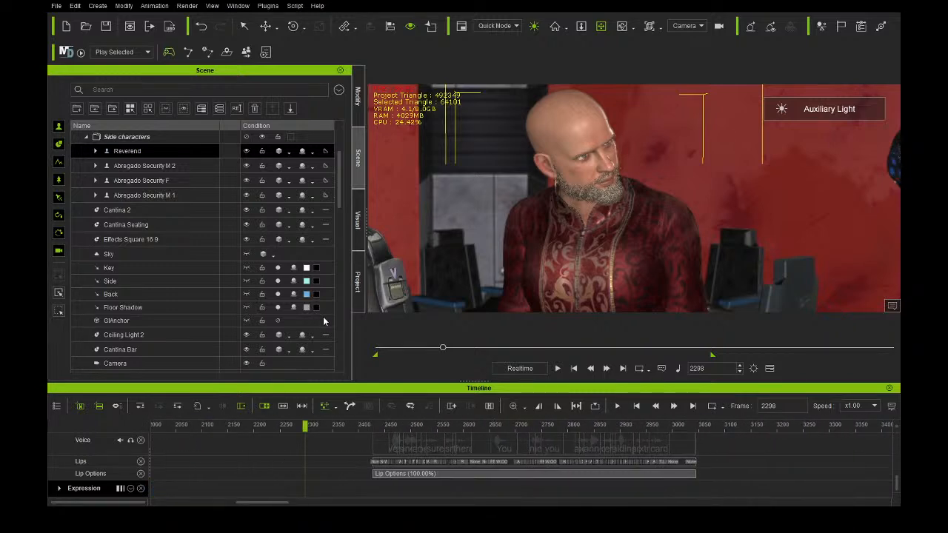
{"action": "left_click", "coordinate": [557, 368]}
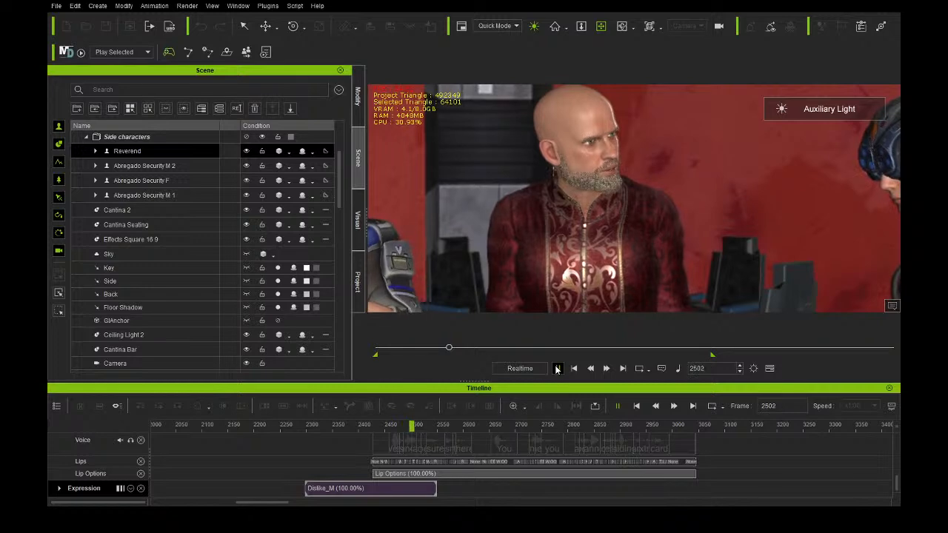
{"action": "left_click", "coordinate": [557, 368]}
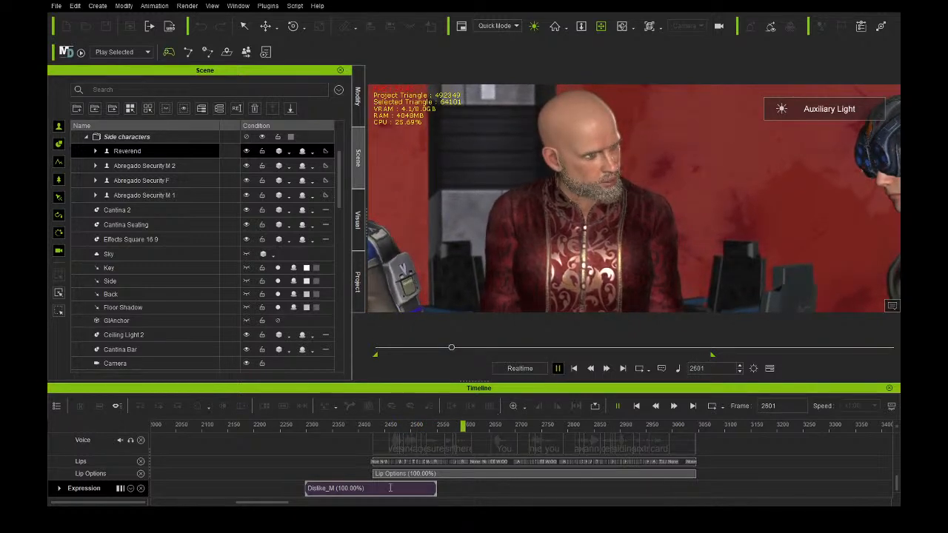
Stretch Reverend's Dislike_M clip to end at about frame 2675, slowing it to 66.58%, and play back from about frame 2428.
{"action": "left_click", "coordinate": [435, 488]}
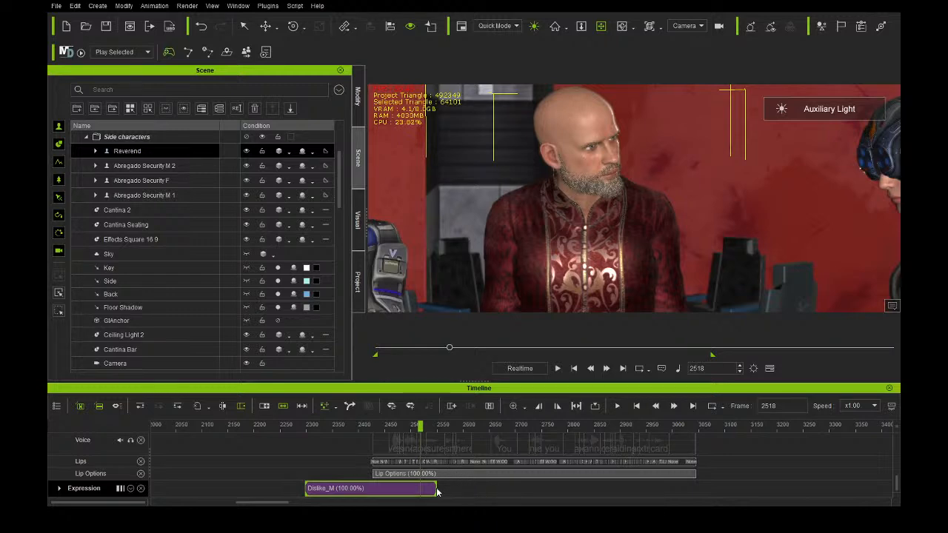
{"action": "left_click_drag", "start_coordinate": [435, 488], "coordinate": [501, 487]}
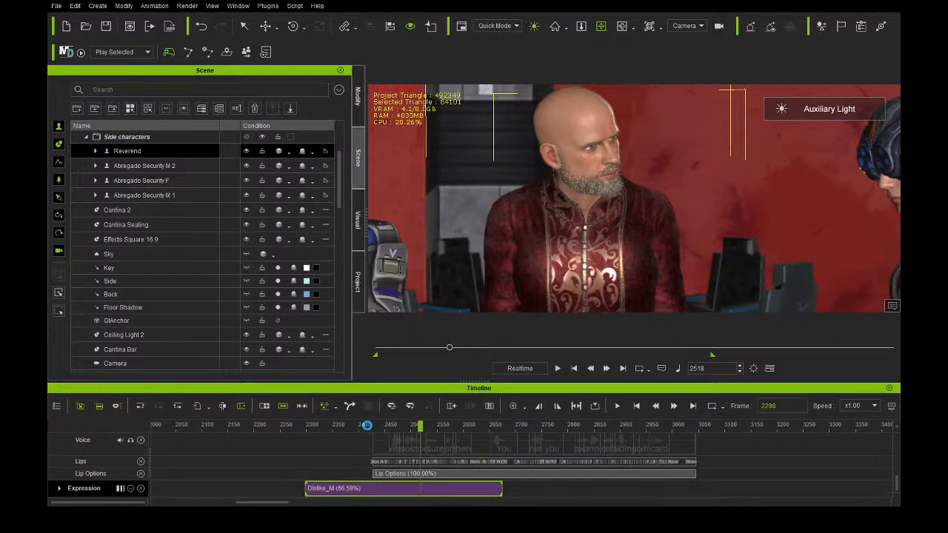
{"action": "left_click", "coordinate": [368, 425]}
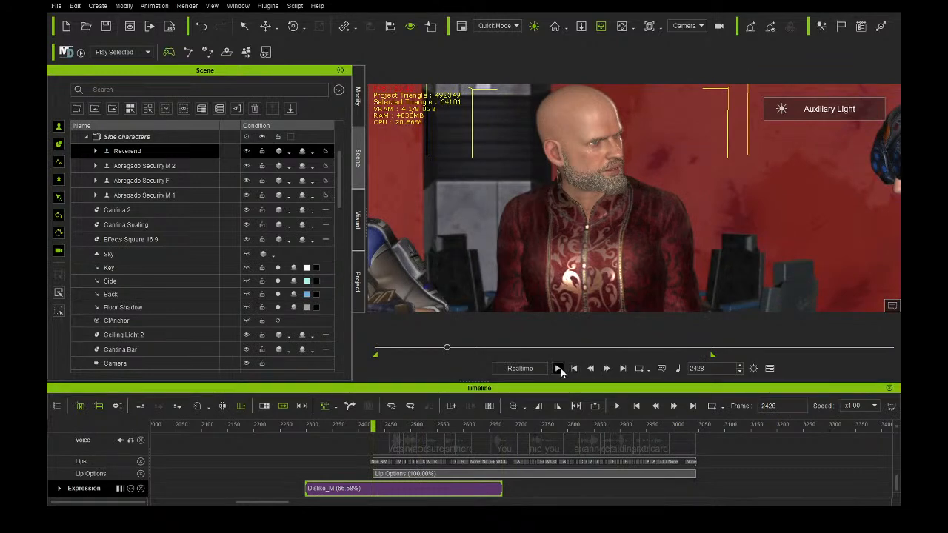
{"action": "left_click", "coordinate": [558, 369]}
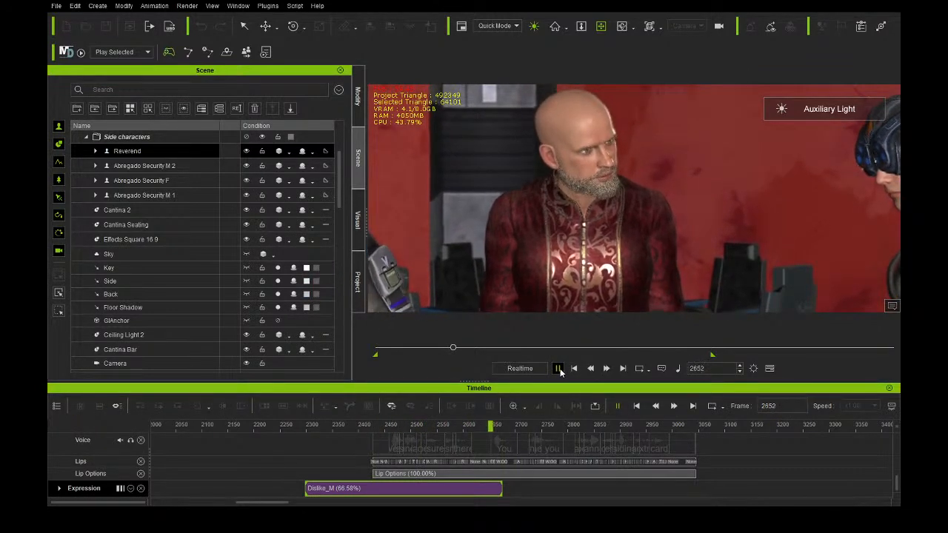
{"action": "left_click", "coordinate": [557, 368]}
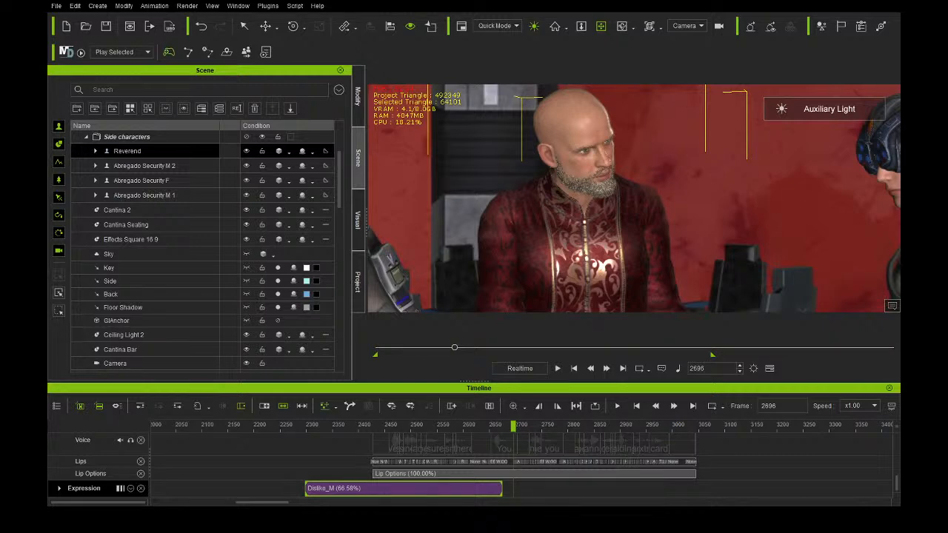
Add a Miffed_F expression clip directly after Reverend's Dislike_M clip and play it back from frame 2646.
{"action": "left_click_drag", "start_coordinate": [581, 493], "coordinate": [570, 491]}
{"action": "left_click", "coordinate": [488, 428]}
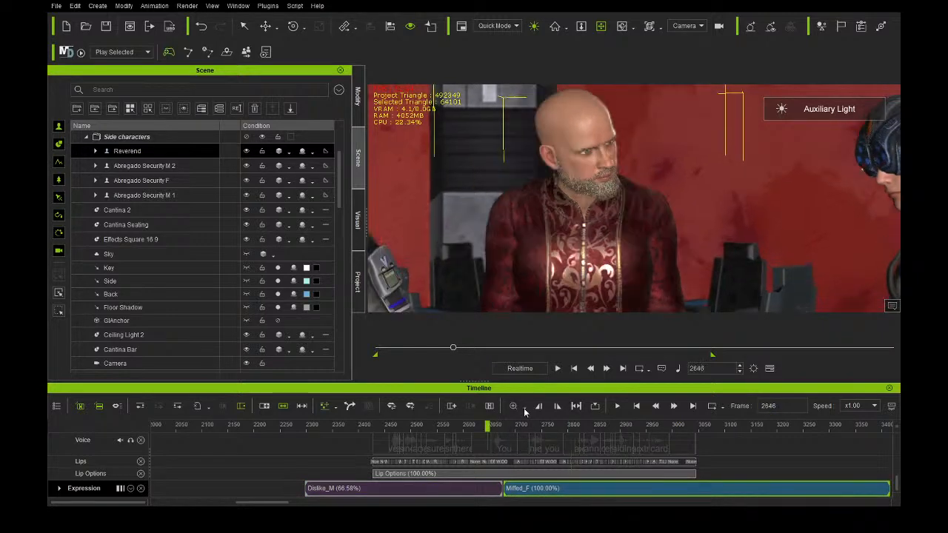
{"action": "left_click", "coordinate": [556, 368]}
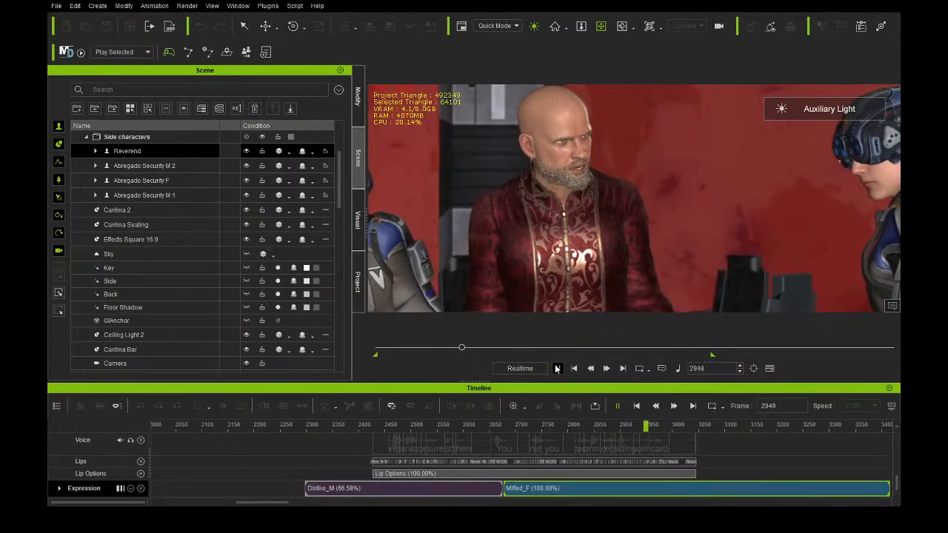
{"action": "left_click", "coordinate": [556, 368]}
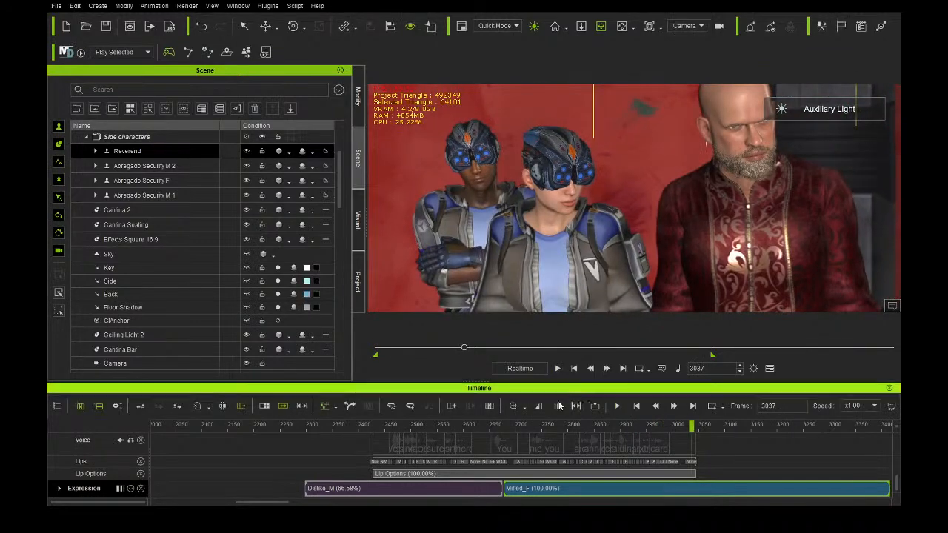
Extend the Miffed_F transition back over Dislike_M to about frame 2518, and play back Reverend's performance from frame 2415 to 3484.
{"action": "left_click_drag", "start_coordinate": [502, 493], "coordinate": [420, 493]}
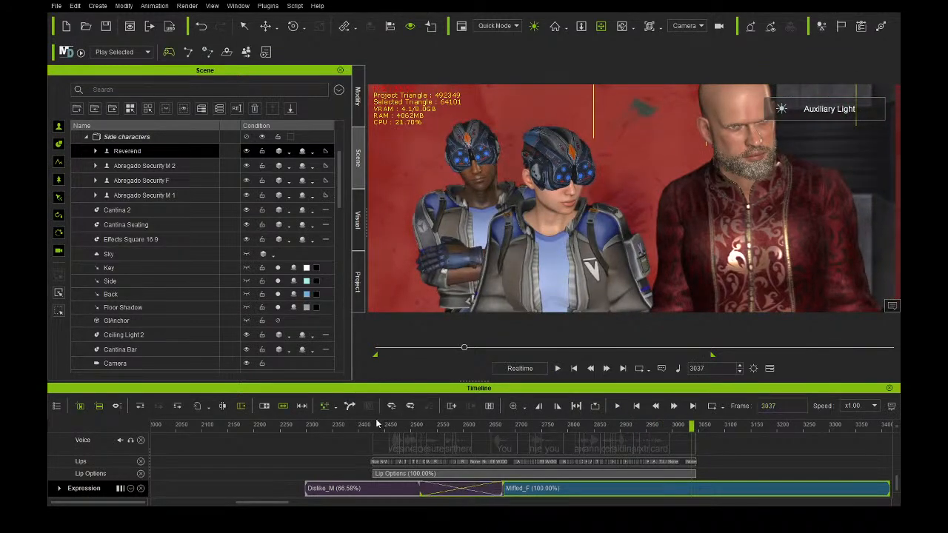
{"action": "left_click", "coordinate": [370, 425]}
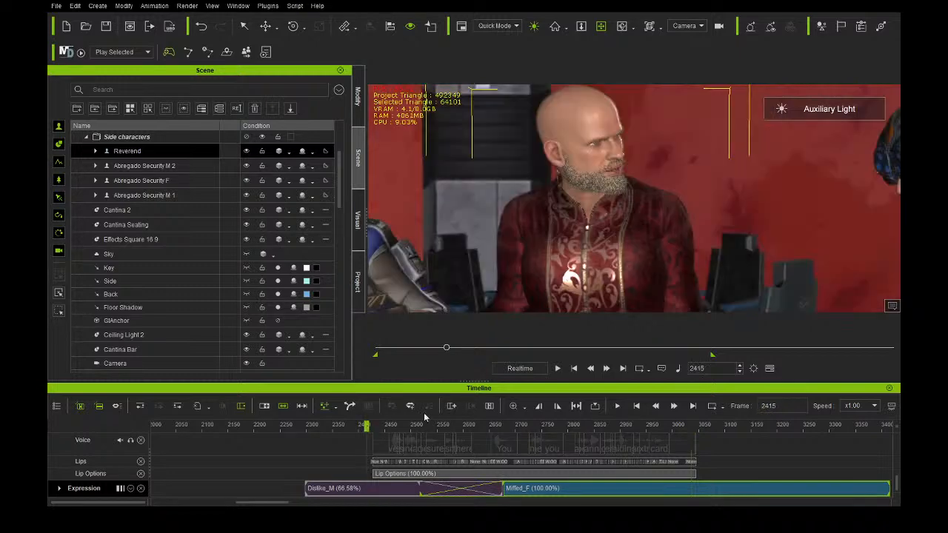
{"action": "left_click", "coordinate": [557, 368]}
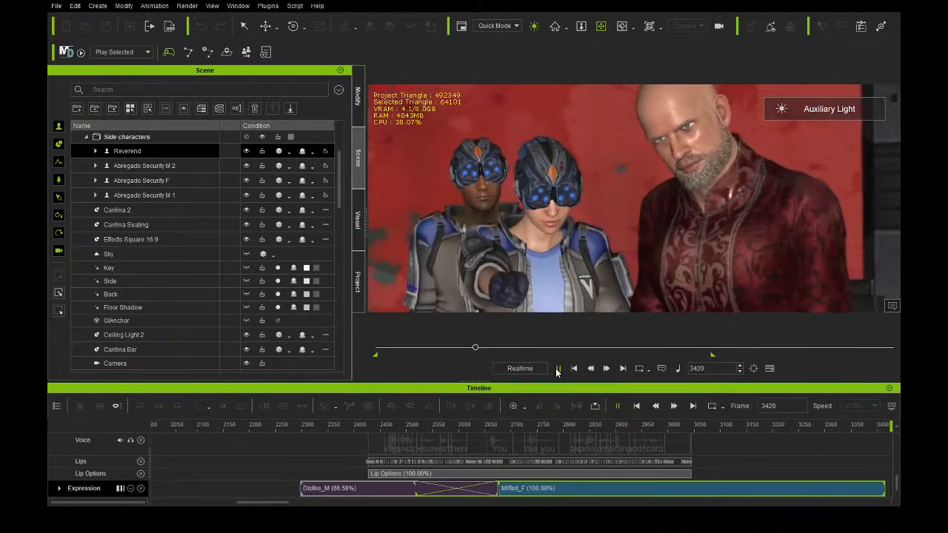
{"action": "left_click", "coordinate": [557, 368]}
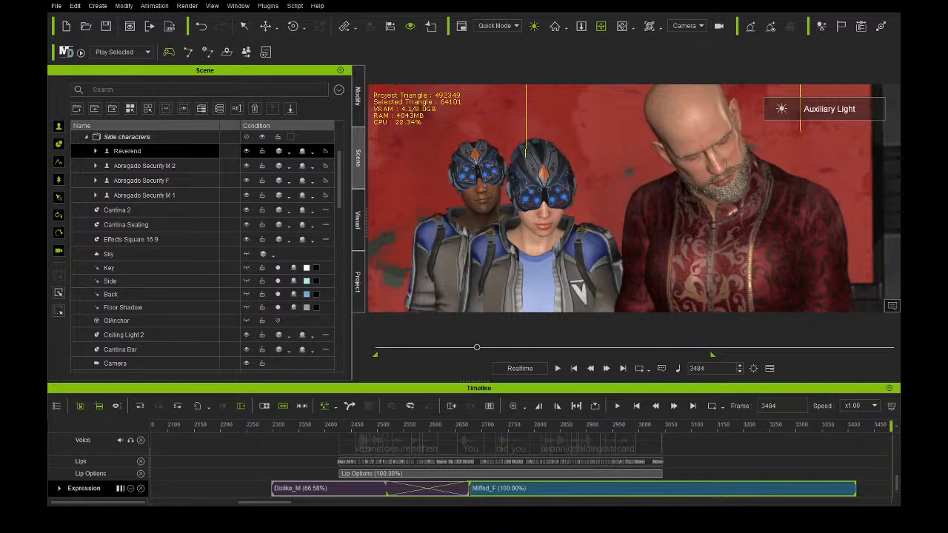
Add a Smirk_F expression clip at frame 3484, then move it directly after Miffed_F with a transition blending back to about frame 3260.
{"action": "left_click_drag", "start_coordinate": [265, 502], "coordinate": [299, 503]}
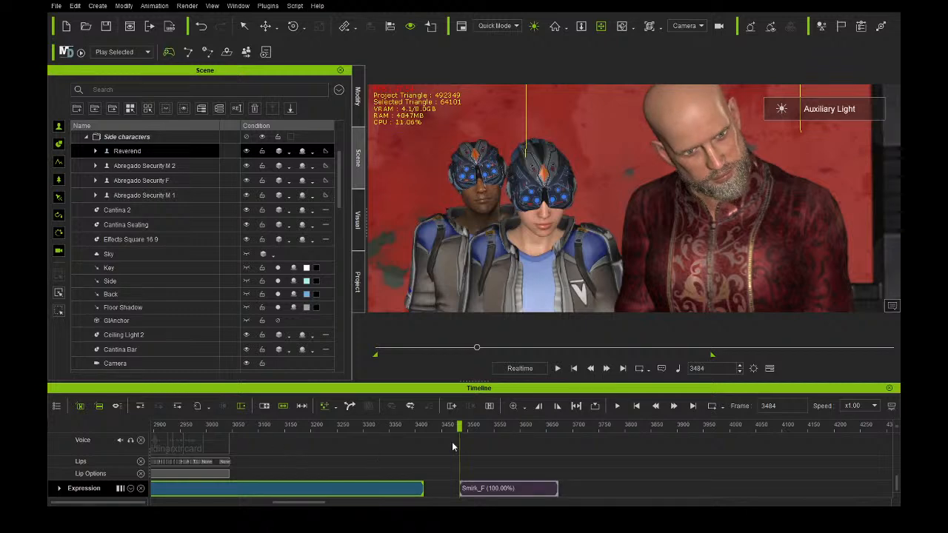
{"action": "left_click_drag", "start_coordinate": [459, 426], "coordinate": [426, 431]}
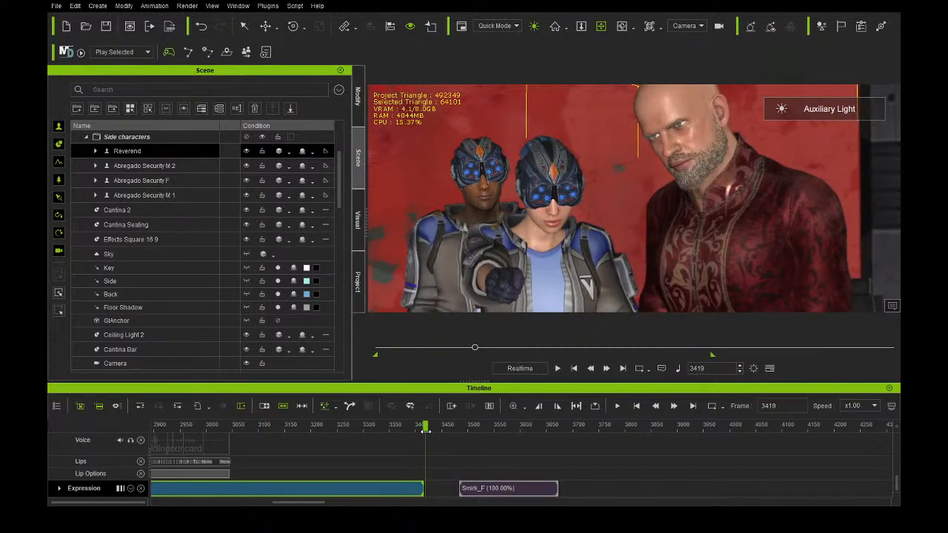
{"action": "left_click_drag", "start_coordinate": [474, 490], "coordinate": [349, 494]}
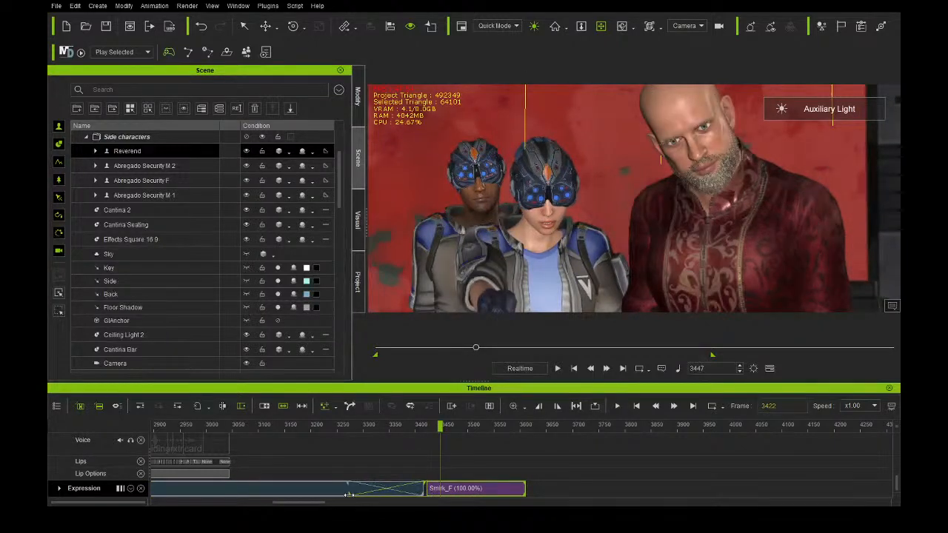
Shift Reverend's Smirk_F clip earlier to start at about frame 3375 and scrub through the smirk to frame 3476.
{"action": "left_click_drag", "start_coordinate": [350, 427], "coordinate": [478, 442]}
{"action": "left_click_drag", "start_coordinate": [465, 479], "coordinate": [448, 480]}
{"action": "left_click_drag", "start_coordinate": [404, 430], "coordinate": [436, 434]}
{"action": "left_click_drag", "start_coordinate": [441, 433], "coordinate": [456, 433]}
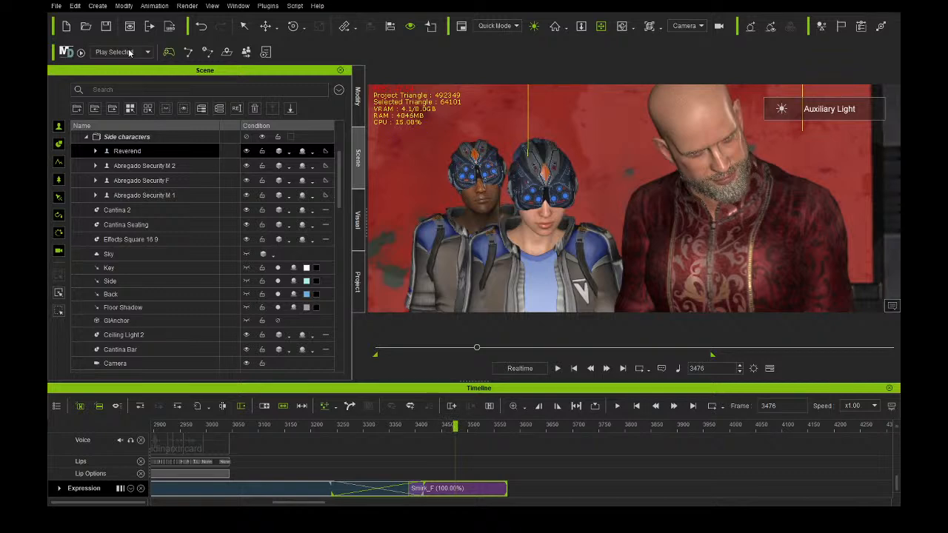
Hide Reverend and the three Abregado Security characters in the scene.
{"action": "left_click", "coordinate": [247, 151]}
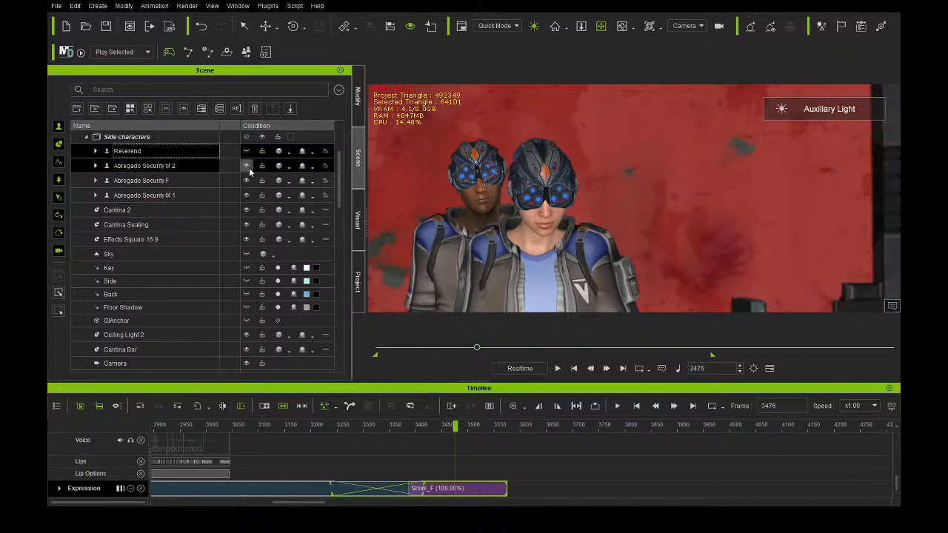
{"action": "left_click", "coordinate": [246, 166]}
{"action": "left_click", "coordinate": [246, 180]}
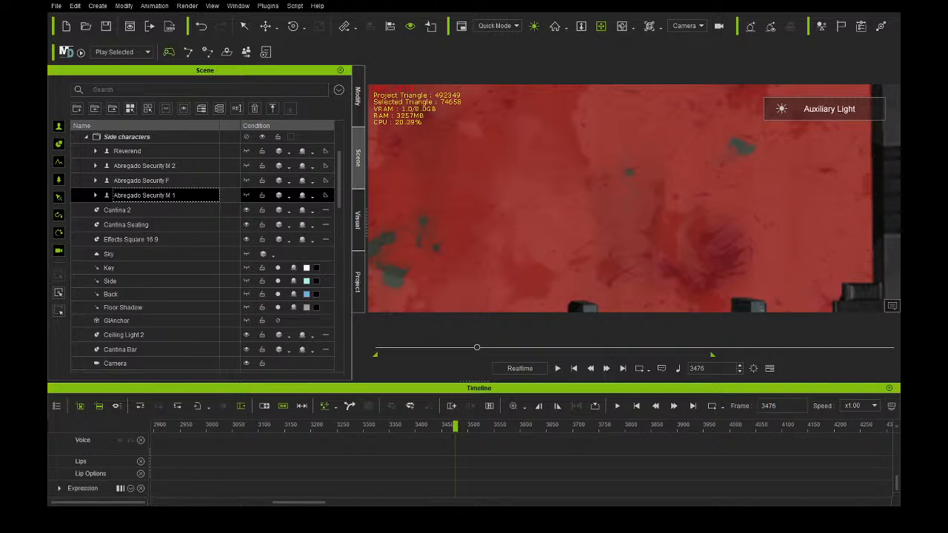
Go to frame 1501 and make the three Abregado Security characters and Reverend visible again.
{"action": "left_click_drag", "start_coordinate": [477, 347], "coordinate": [421, 349]}
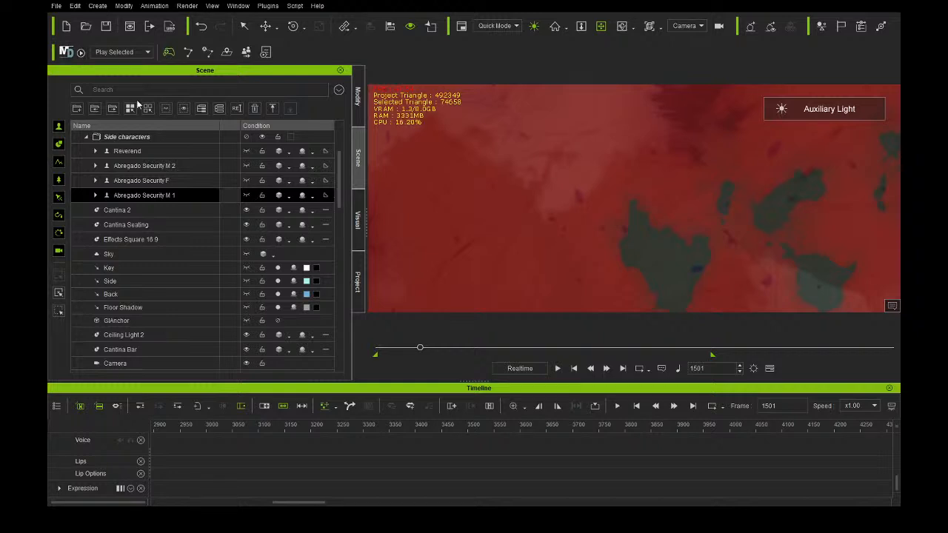
{"action": "left_click", "coordinate": [246, 195]}
{"action": "left_click", "coordinate": [246, 180]}
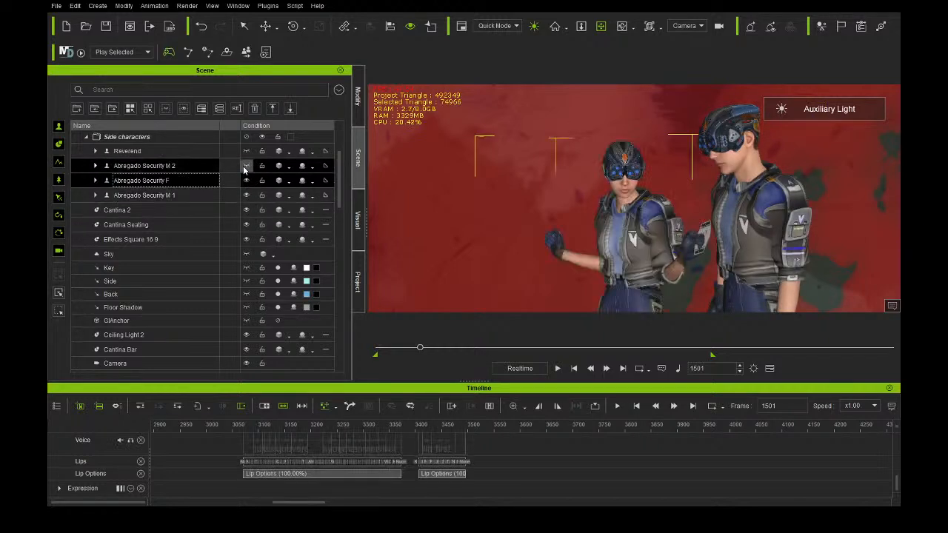
{"action": "left_click", "coordinate": [246, 166]}
{"action": "left_click", "coordinate": [245, 151]}
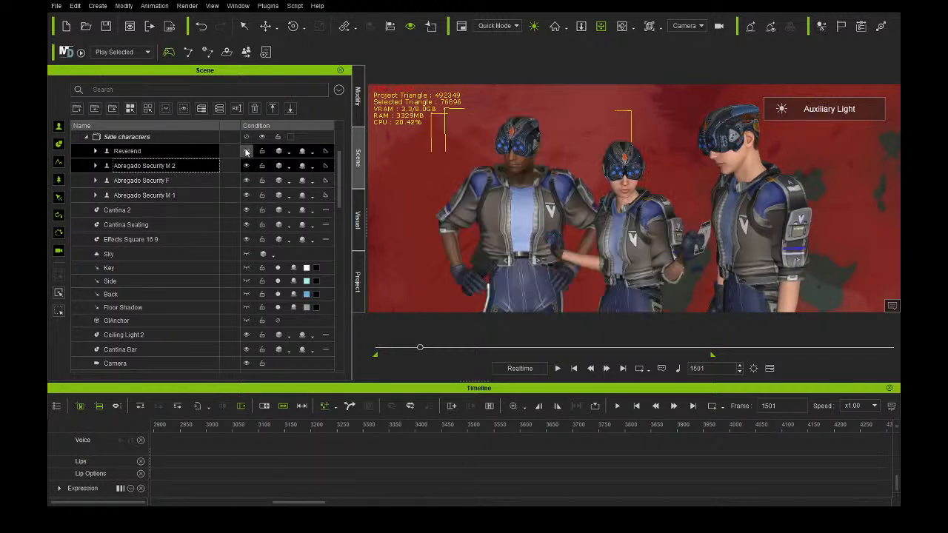
Select Abregado Security F and scrub her arm movement back to frame 1461, where her arms are crossed.
{"action": "left_click", "coordinate": [154, 171]}
{"action": "left_click", "coordinate": [169, 180]}
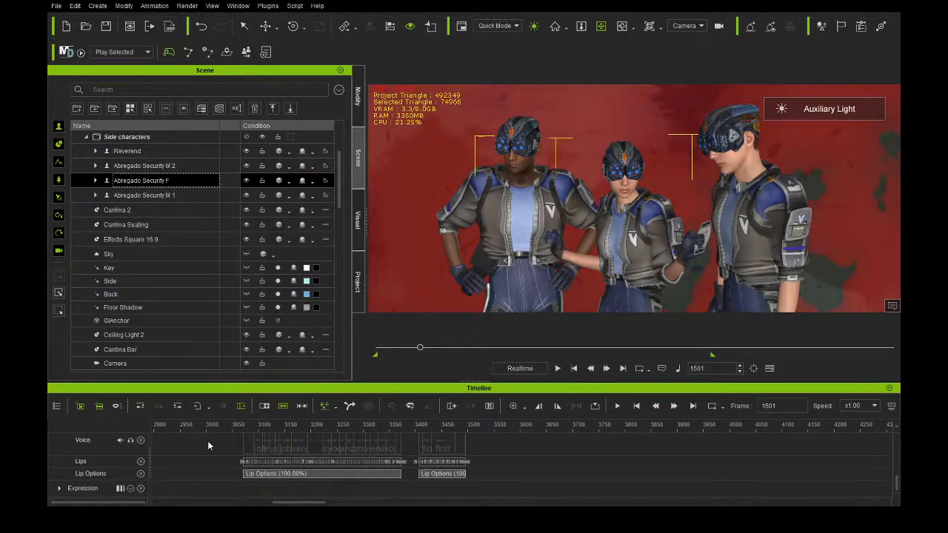
{"action": "scroll", "coordinate": [190, 457], "scroll_direction": "up", "scroll_amount": 7, "text": "ctrl"}
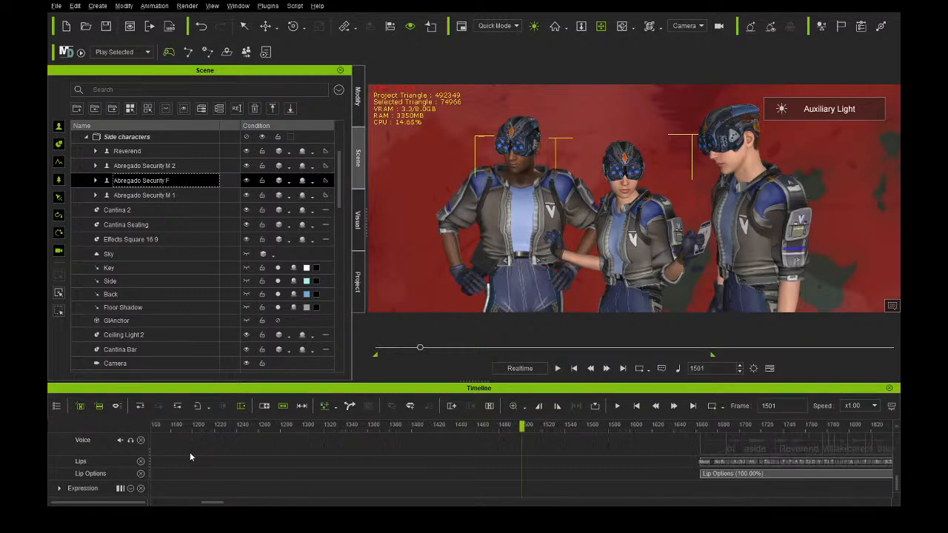
{"action": "scroll", "coordinate": [189, 457], "scroll_direction": "down", "scroll_amount": 3, "text": "ctrl"}
{"action": "scroll", "coordinate": [492, 445], "scroll_direction": "up", "scroll_amount": 2, "text": "ctrl"}
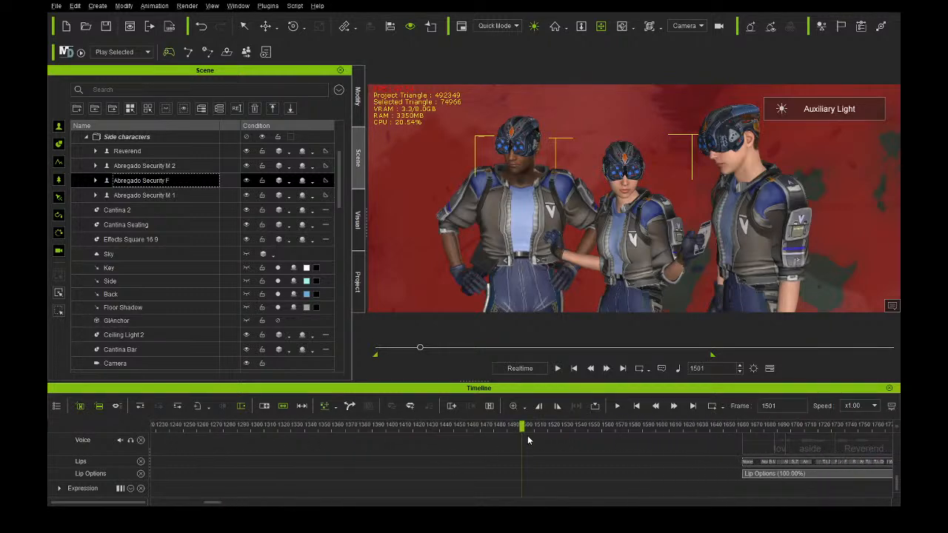
{"action": "mouse_move", "coordinate": [521, 428]}
{"action": "left_mouse_down"}
{"action": "mouse_move", "coordinate": [453, 435]}
{"action": "mouse_move", "coordinate": [577, 435]}
{"action": "mouse_move", "coordinate": [505, 437]}
{"action": "left_mouse_up"}
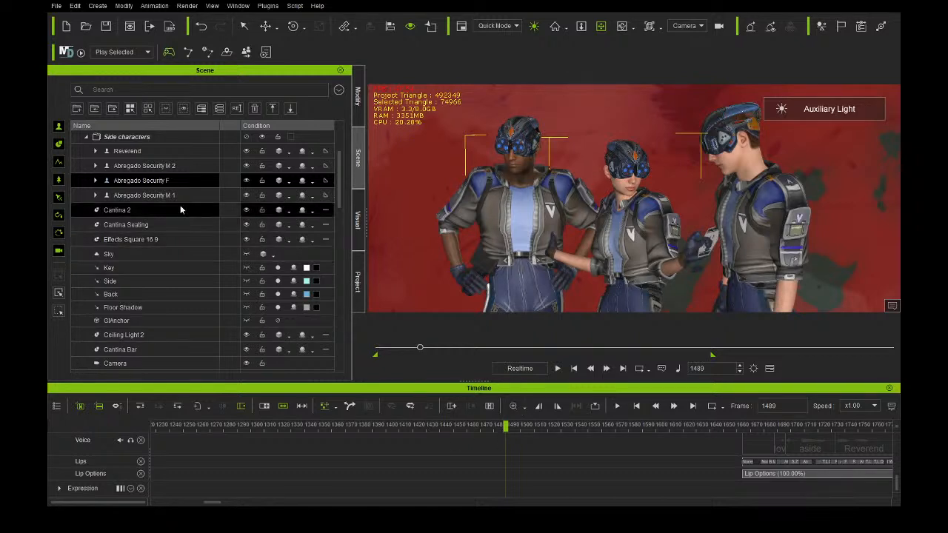
{"action": "left_click", "coordinate": [469, 425]}
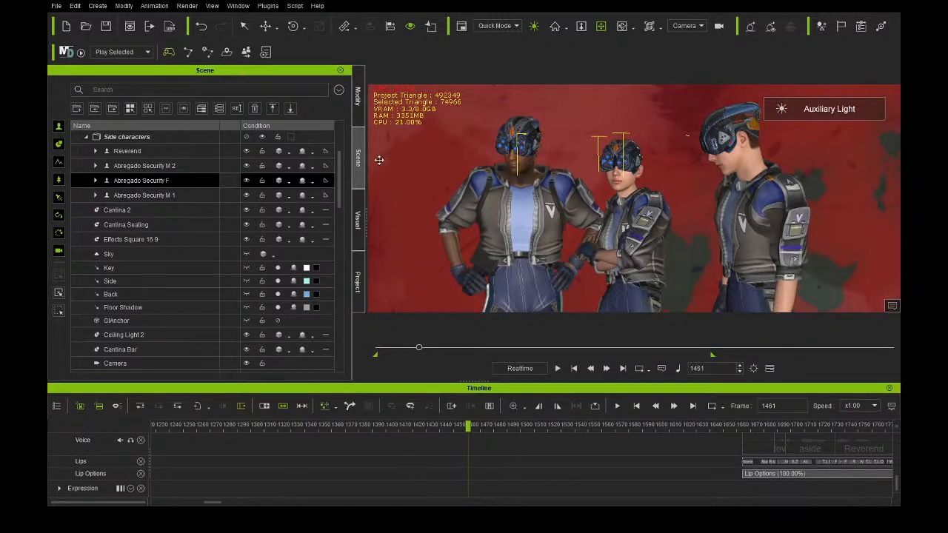
Start Edit Motion Layer for Abregado Security F at frame 1461 and select her hand for adjustment.
{"action": "left_click", "coordinate": [357, 96]}
{"action": "left_click", "coordinate": [78, 85]}
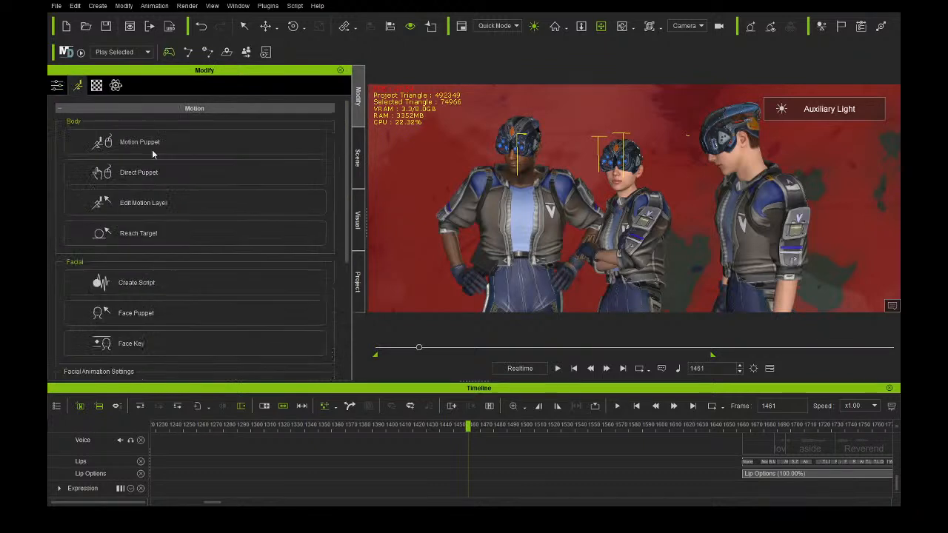
{"action": "left_click", "coordinate": [202, 202]}
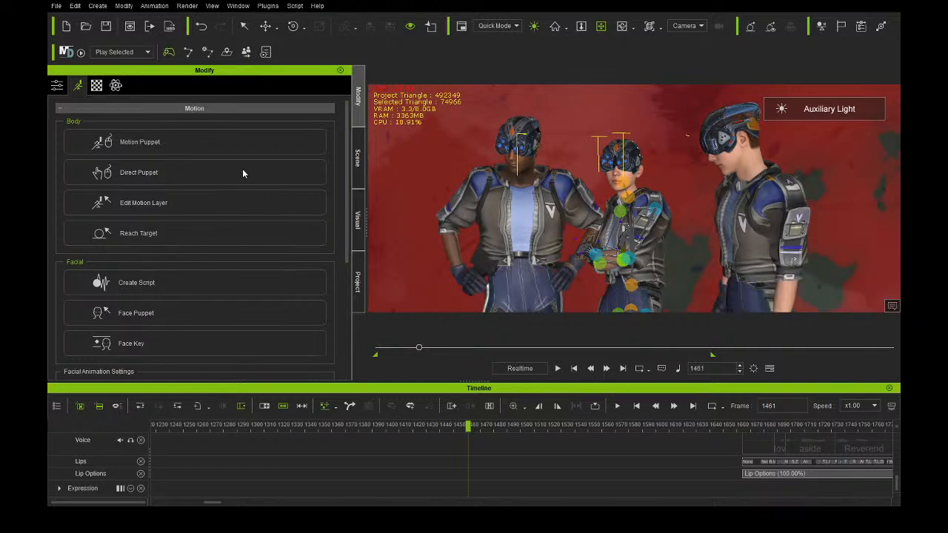
{"action": "left_click", "coordinate": [275, 118]}
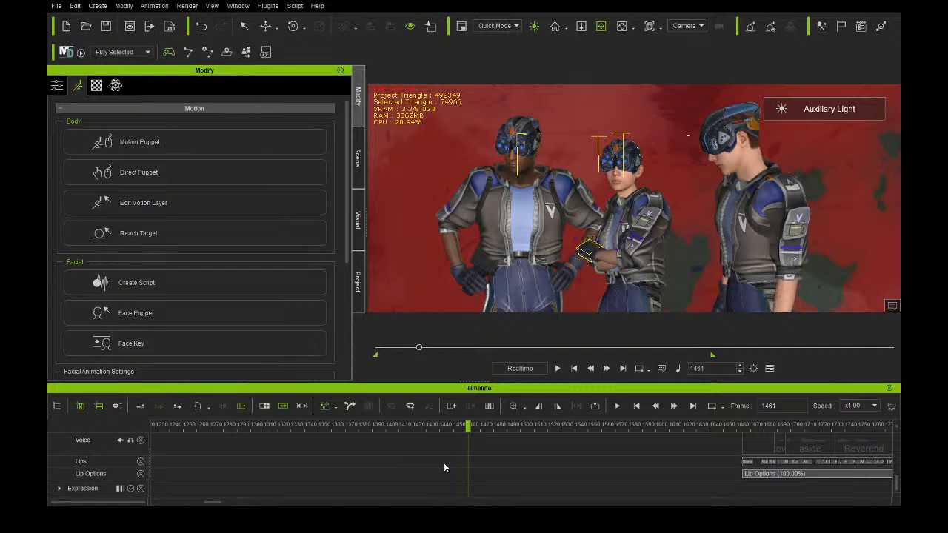
Reveal Abregado Security F's Motion Layer track and set a motion layer key for her hand at frame 1520.
{"action": "scroll", "coordinate": [456, 454], "scroll_direction": "up", "scroll_amount": 3}
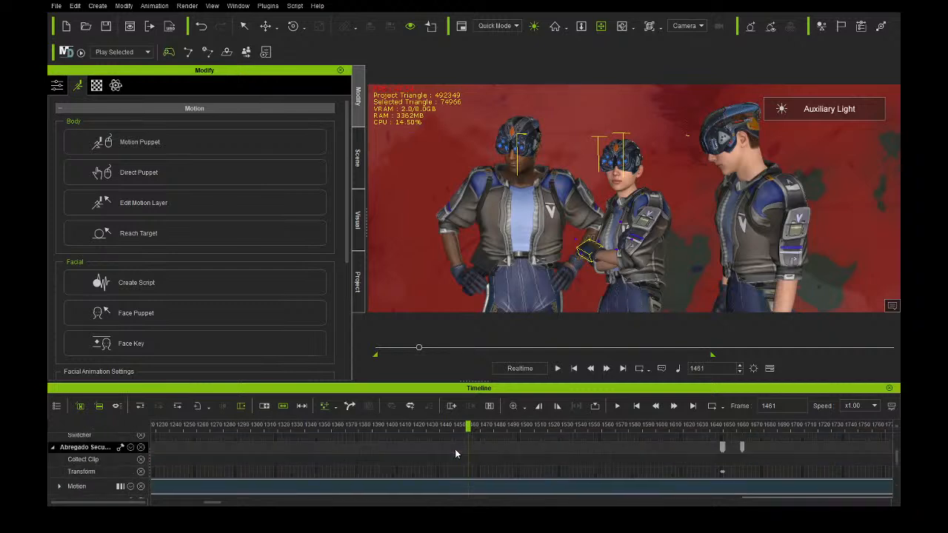
{"action": "left_click", "coordinate": [60, 486]}
{"action": "scroll", "coordinate": [481, 444], "scroll_direction": "down", "scroll_amount": 3}
{"action": "left_click_drag", "start_coordinate": [477, 430], "coordinate": [549, 436]}
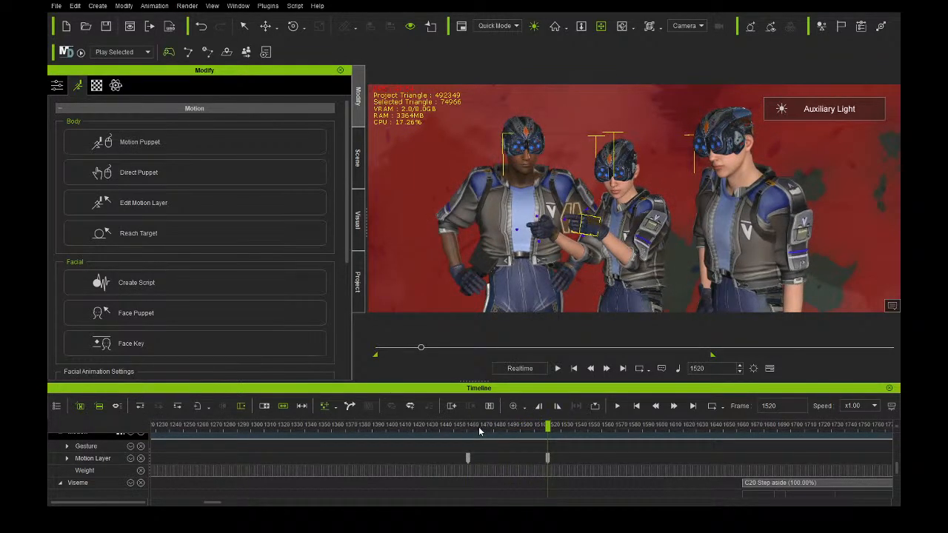
At frame 1496, rotate Abregado Security F's outstretched arm to add an in-between motion layer key.
{"action": "left_click_drag", "start_coordinate": [487, 431], "coordinate": [516, 435]}
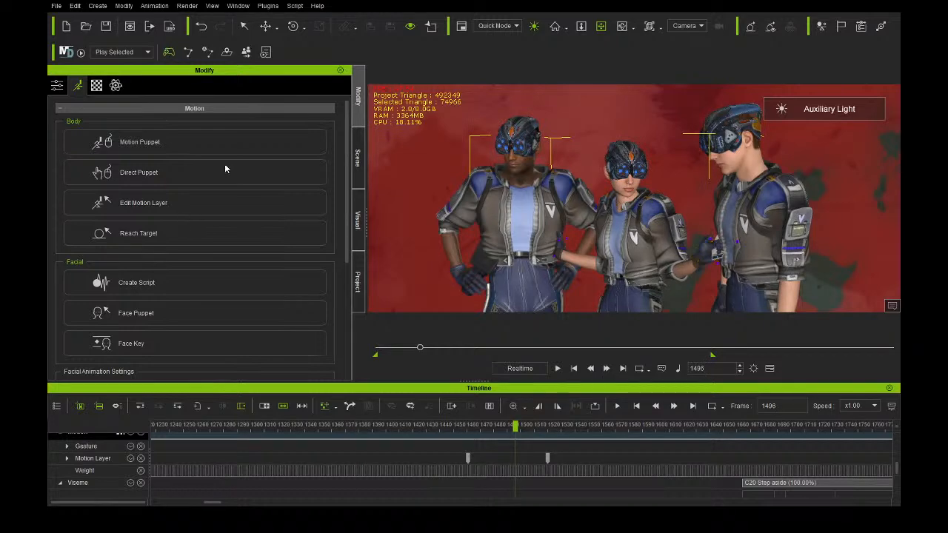
{"action": "left_click", "coordinate": [291, 27]}
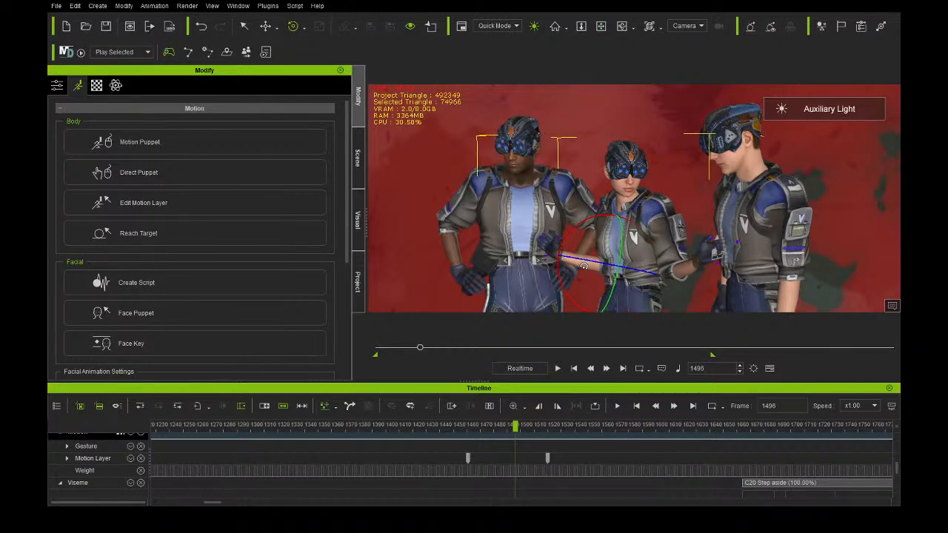
Play back the scene from frame 1413, recheck the guard's arm movement around frames 1864 to 1877, and review the following shots.
{"action": "left_click_drag", "start_coordinate": [469, 427], "coordinate": [405, 427]}
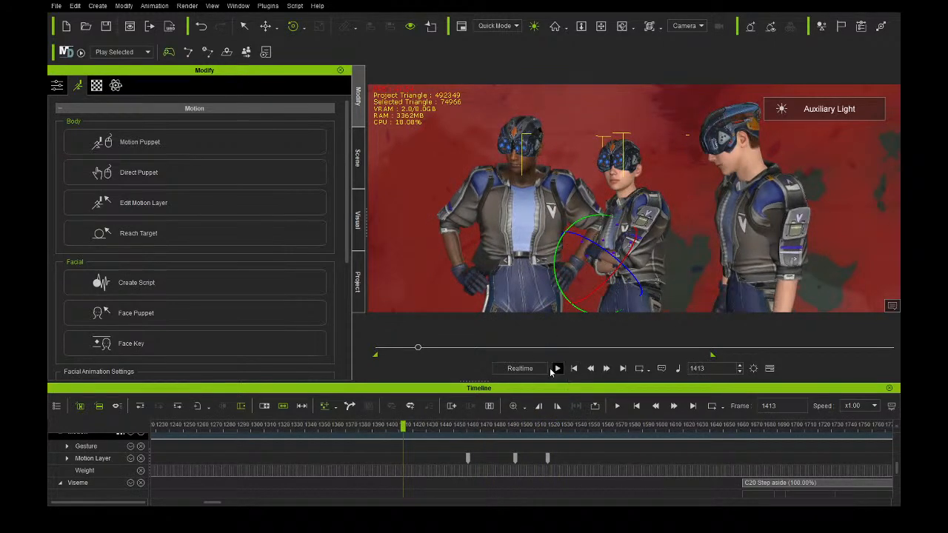
{"action": "left_click", "coordinate": [557, 369]}
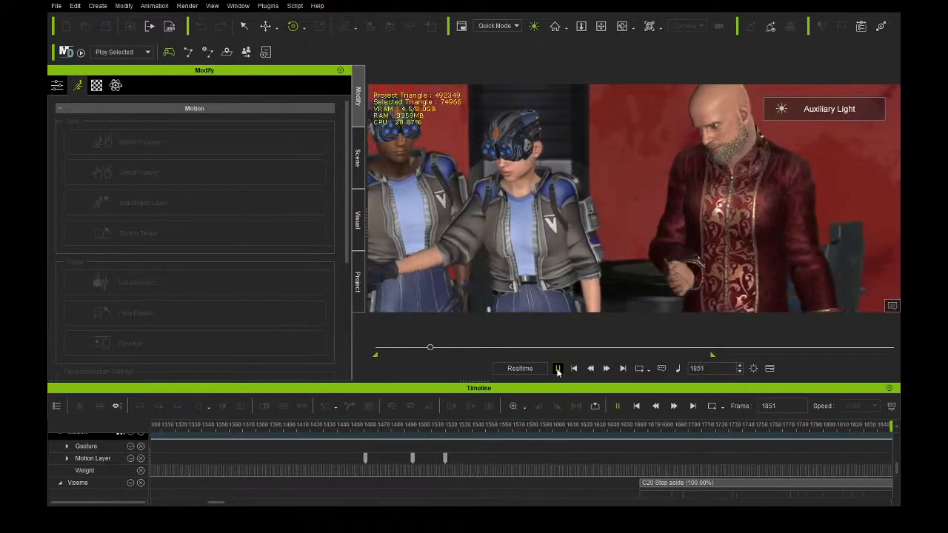
{"action": "left_click", "coordinate": [557, 371]}
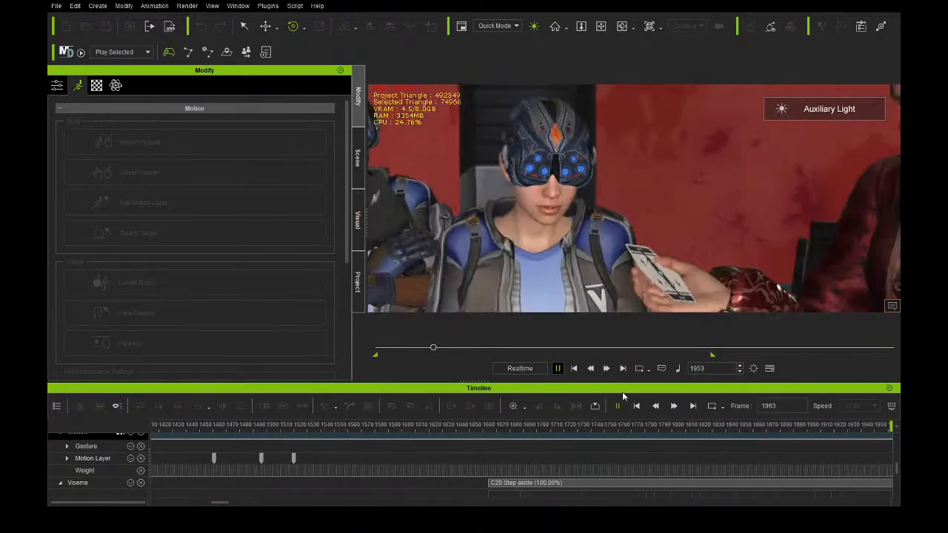
{"action": "left_click_drag", "start_coordinate": [624, 427], "coordinate": [745, 419]}
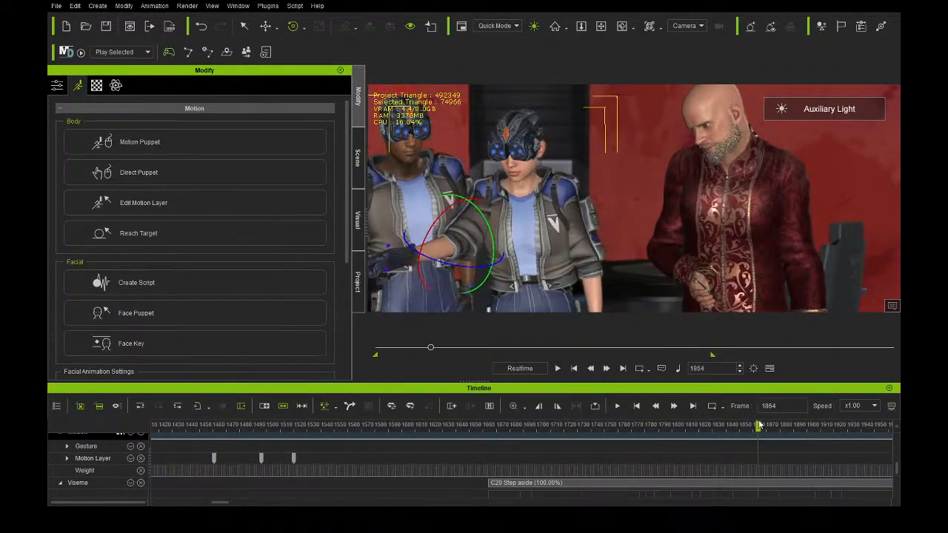
{"action": "left_click_drag", "start_coordinate": [773, 424], "coordinate": [775, 425]}
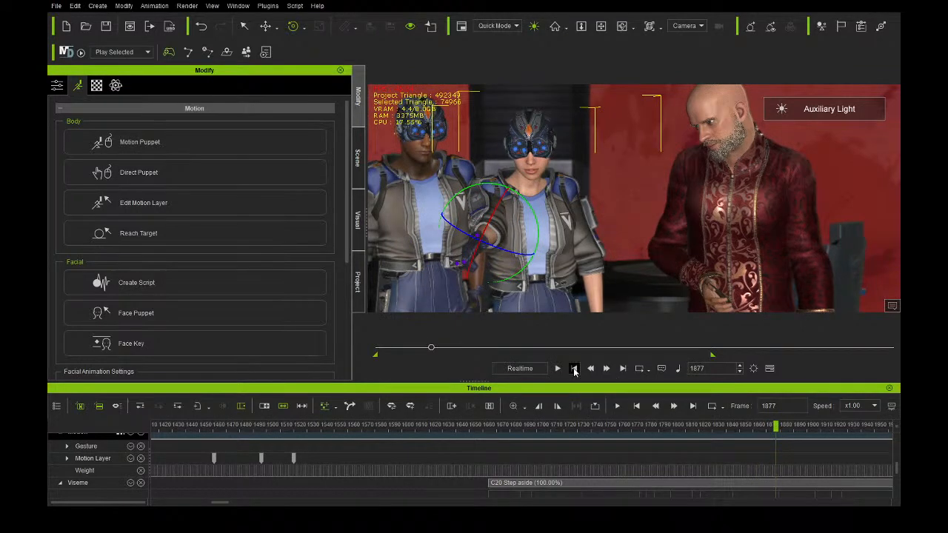
{"action": "left_click", "coordinate": [557, 368]}
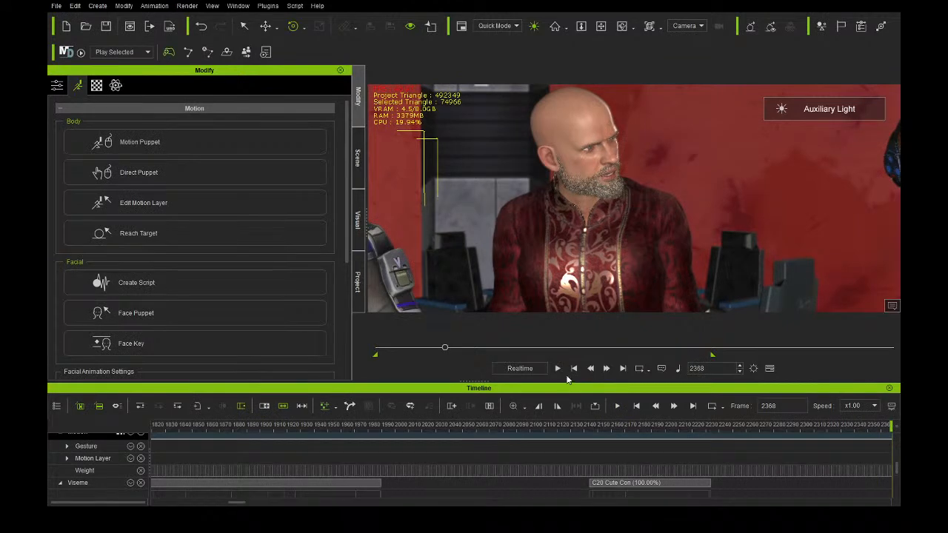
{"action": "left_click", "coordinate": [556, 369]}
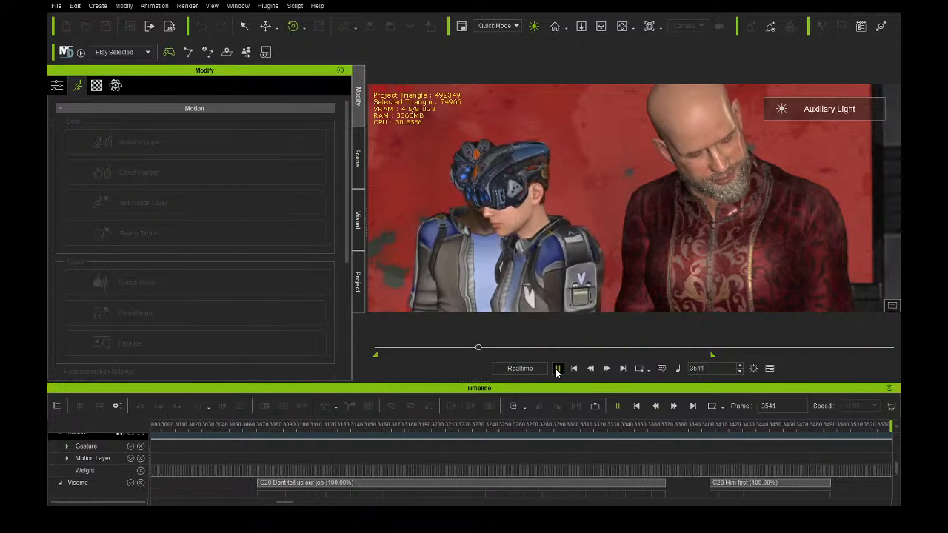
{"action": "left_click", "coordinate": [556, 368]}
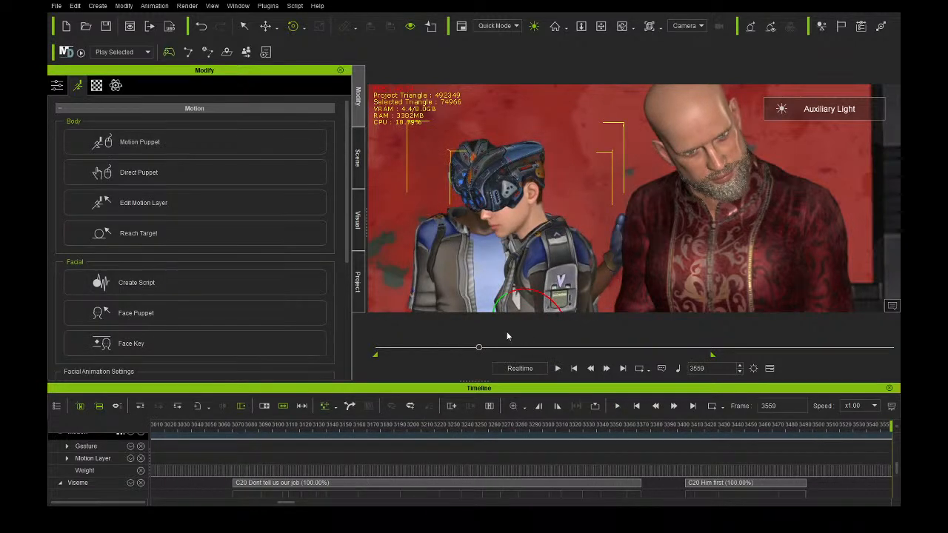
Go back to frame 2770, where Reverend holds up the card, and select Reverend for Edit Motion Layer.
{"action": "left_click_drag", "start_coordinate": [483, 429], "coordinate": [205, 420]}
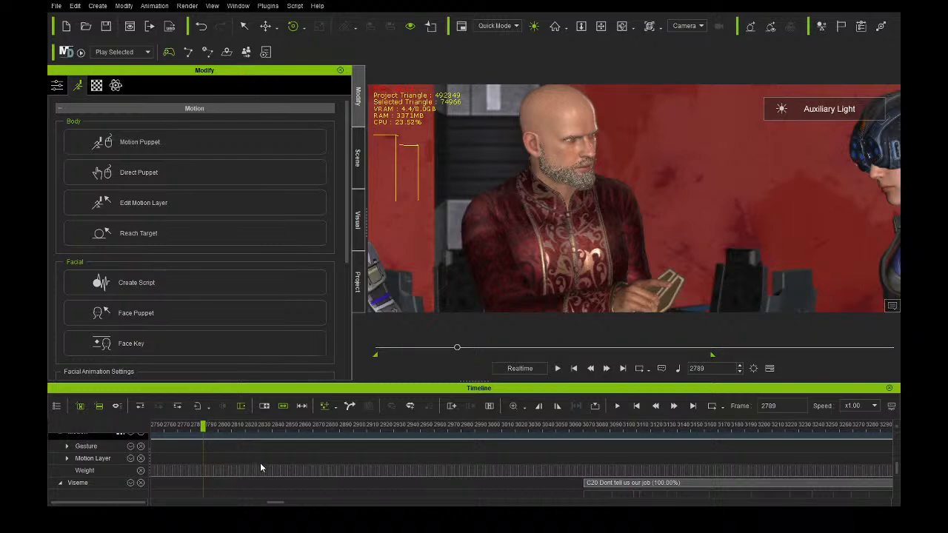
{"action": "scroll", "coordinate": [265, 464], "scroll_direction": "down", "scroll_amount": 6}
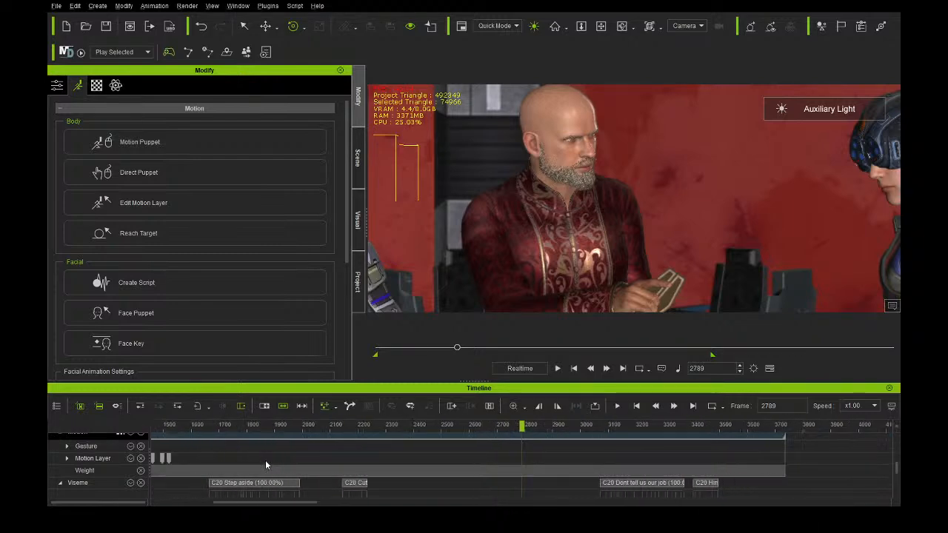
{"action": "left_click_drag", "start_coordinate": [345, 432], "coordinate": [516, 445]}
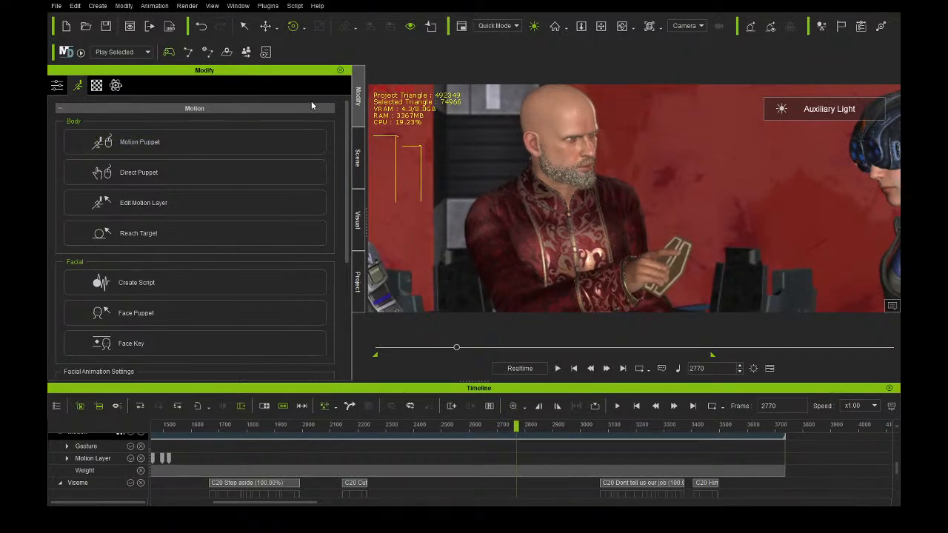
{"action": "left_click", "coordinate": [358, 158]}
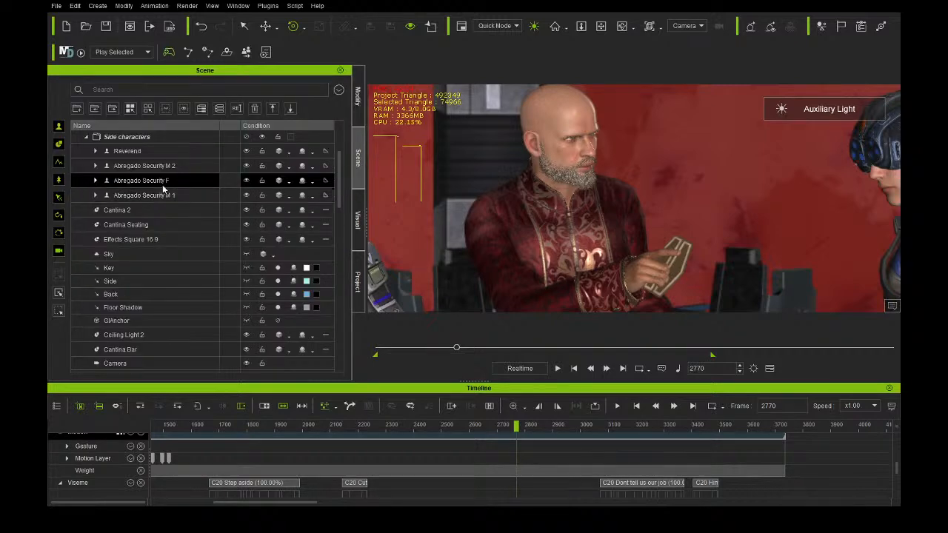
{"action": "left_click", "coordinate": [155, 149]}
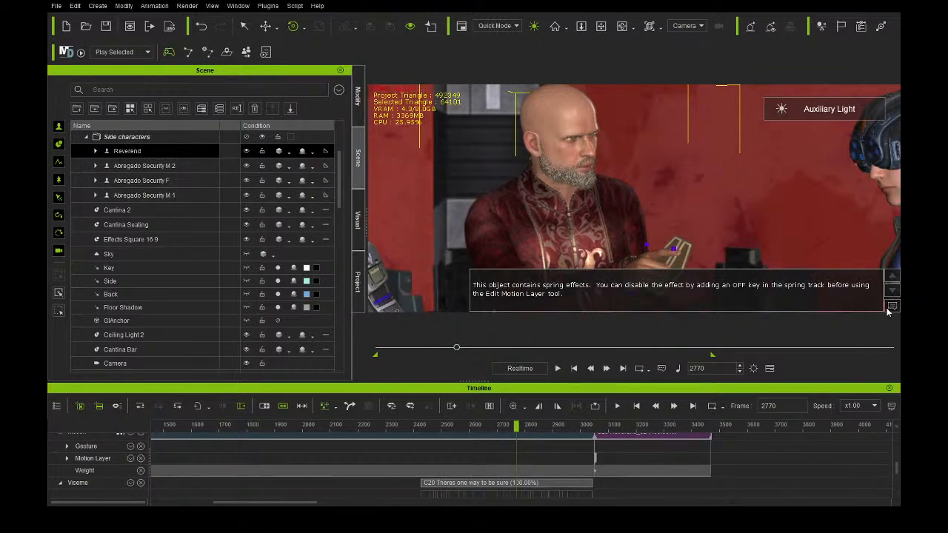
Set motion layer keys for Reverend at frames 2665 and 2827, on either side of his card gesture.
{"action": "scroll", "coordinate": [536, 444], "scroll_direction": "up", "scroll_amount": 4}
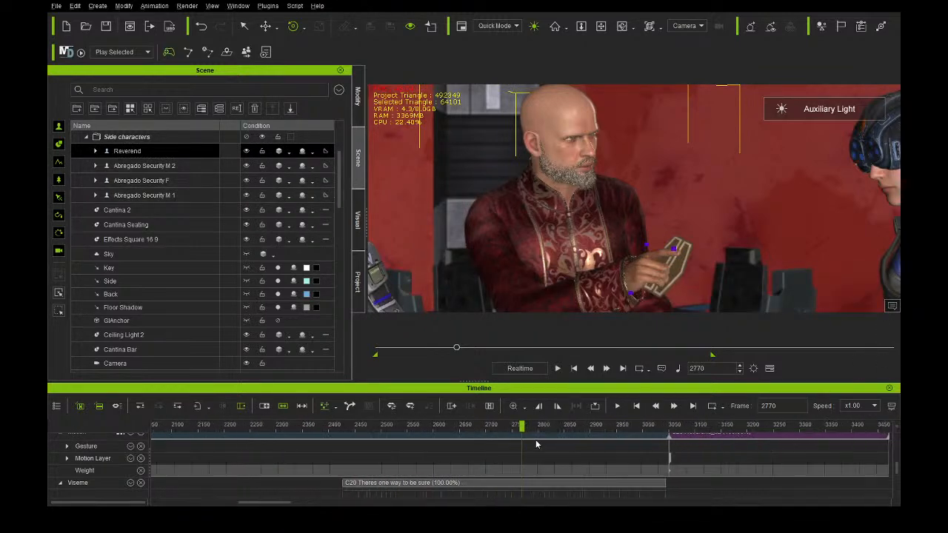
{"action": "left_click_drag", "start_coordinate": [522, 427], "coordinate": [460, 428]}
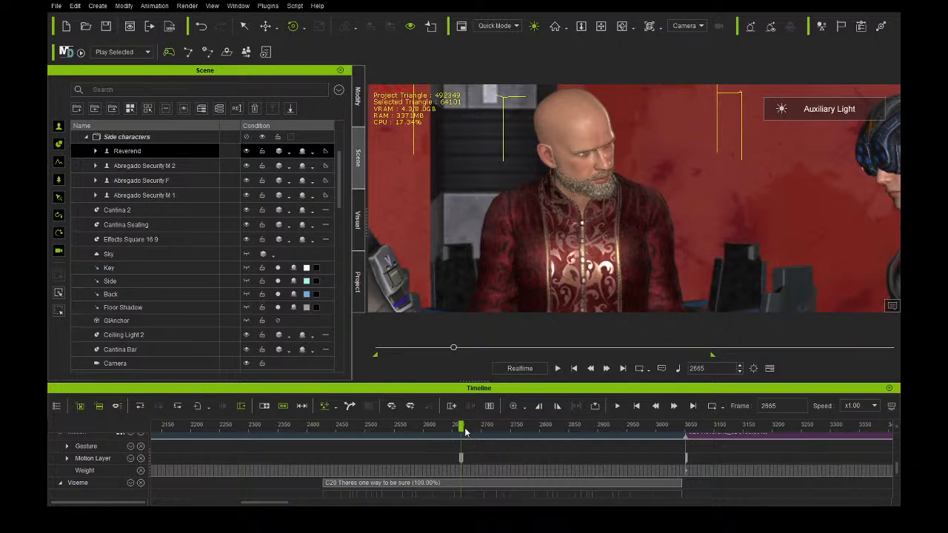
{"action": "left_click_drag", "start_coordinate": [461, 428], "coordinate": [555, 427]}
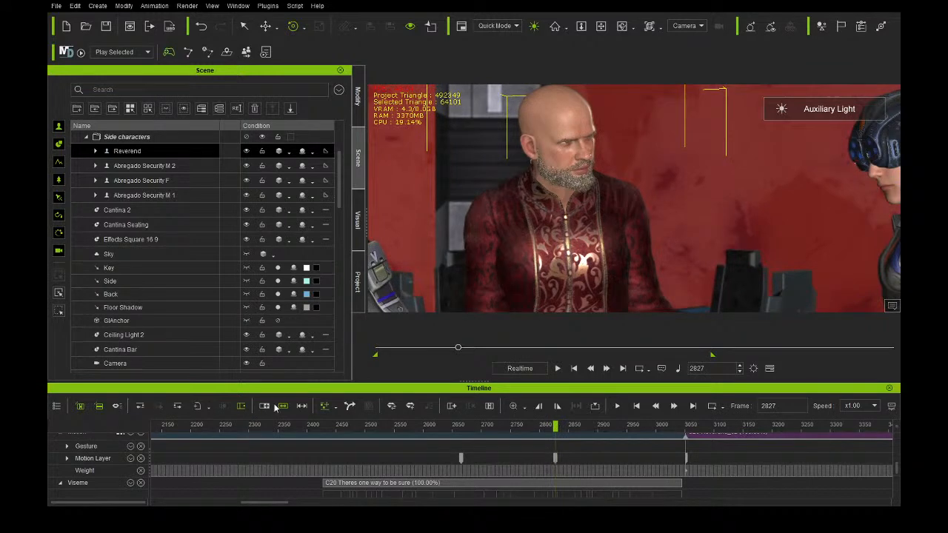
At frame 2694, switch to the Preview camera and move Reverend's card-holding hand upward.
{"action": "left_click_drag", "start_coordinate": [464, 428], "coordinate": [479, 430]}
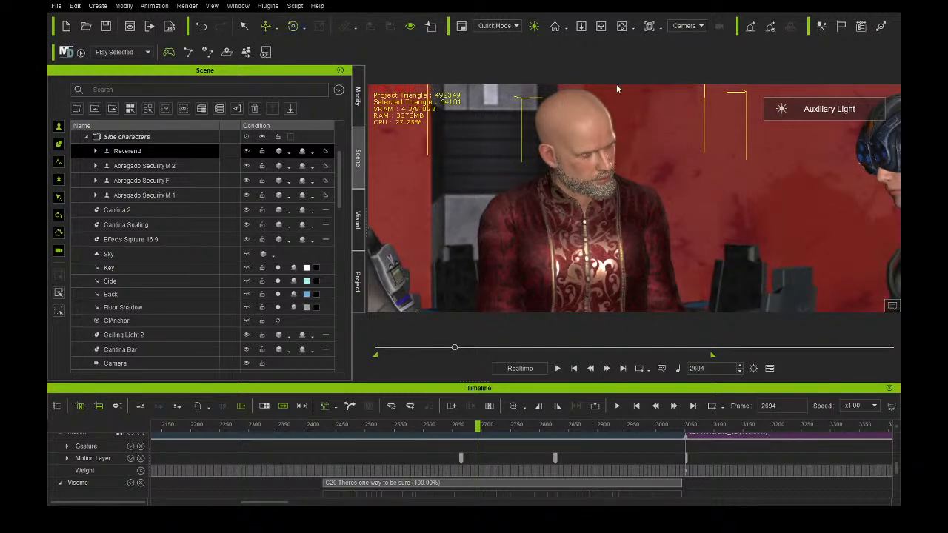
{"action": "left_click", "coordinate": [683, 26]}
{"action": "left_click", "coordinate": [685, 35]}
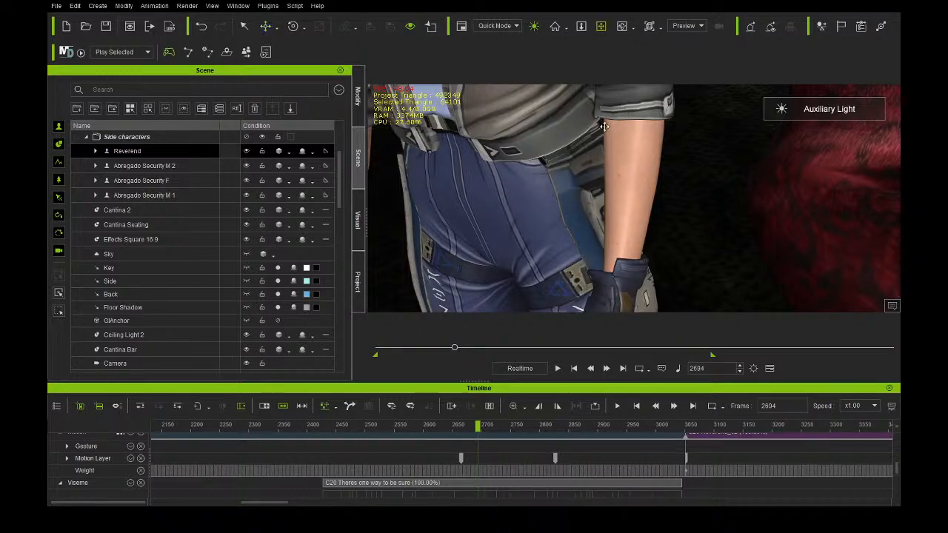
{"action": "scroll", "coordinate": [605, 92], "scroll_direction": "down", "scroll_amount": 5}
{"action": "right_click_drag", "start_coordinate": [607, 118], "coordinate": [616, 140]}
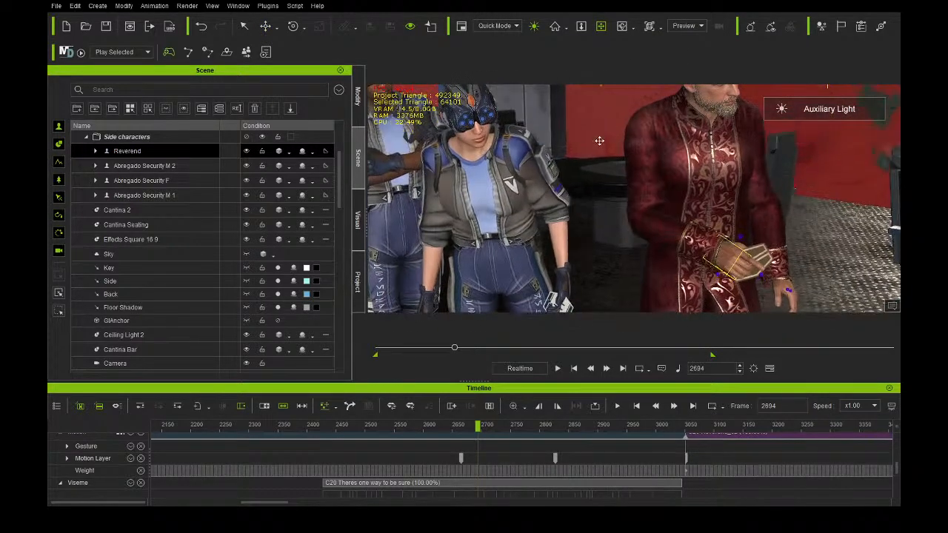
{"action": "left_click", "coordinate": [265, 28]}
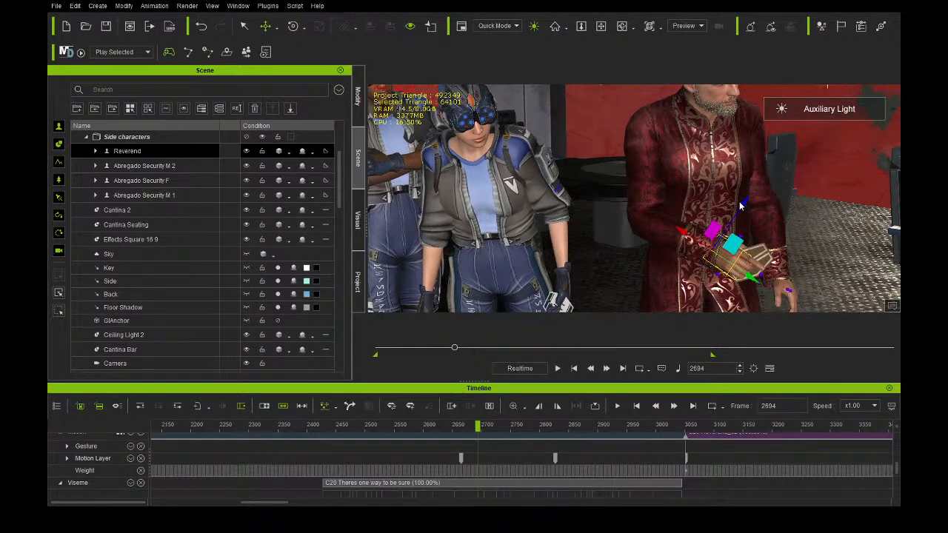
{"action": "left_click_drag", "start_coordinate": [741, 202], "coordinate": [761, 159]}
Return to the scene's Camera view and raise Reverend's card hand further into the shot.
{"action": "left_click", "coordinate": [683, 26]}
{"action": "left_click", "coordinate": [691, 56]}
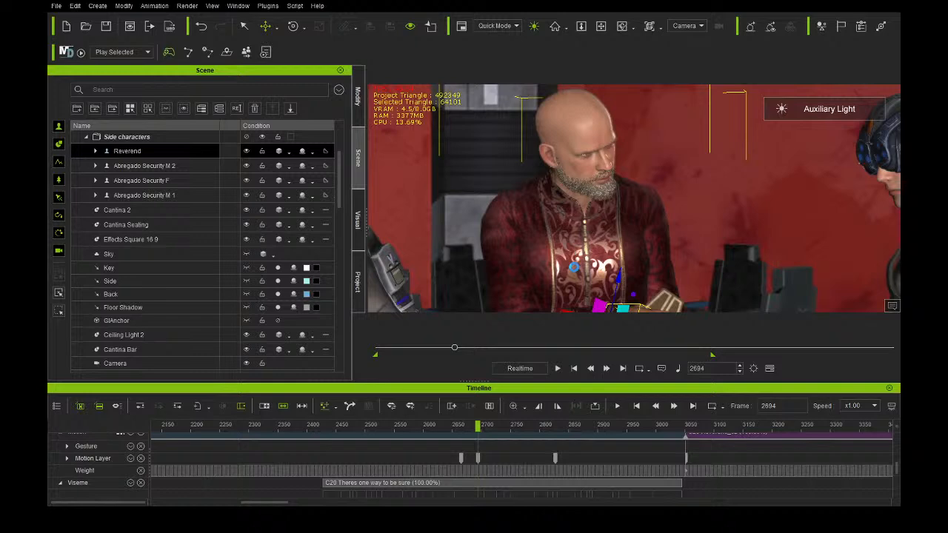
{"action": "mouse_move", "coordinate": [618, 279]}
{"action": "left_mouse_down"}
{"action": "mouse_move", "coordinate": [622, 259]}
{"action": "mouse_move", "coordinate": [613, 267]}
{"action": "left_mouse_up"}
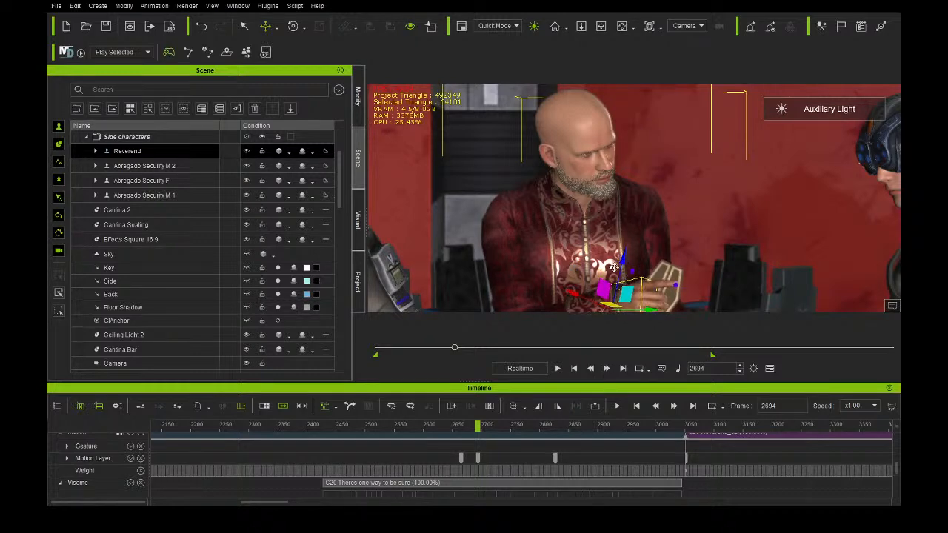
Expand Reverend's Motion Layer track and delete the Torso, Head and L Arm keys at frame 2694, keeping the R Arm key.
{"action": "left_click", "coordinate": [67, 458]}
{"action": "scroll", "coordinate": [455, 468], "scroll_direction": "up", "scroll_amount": 4}
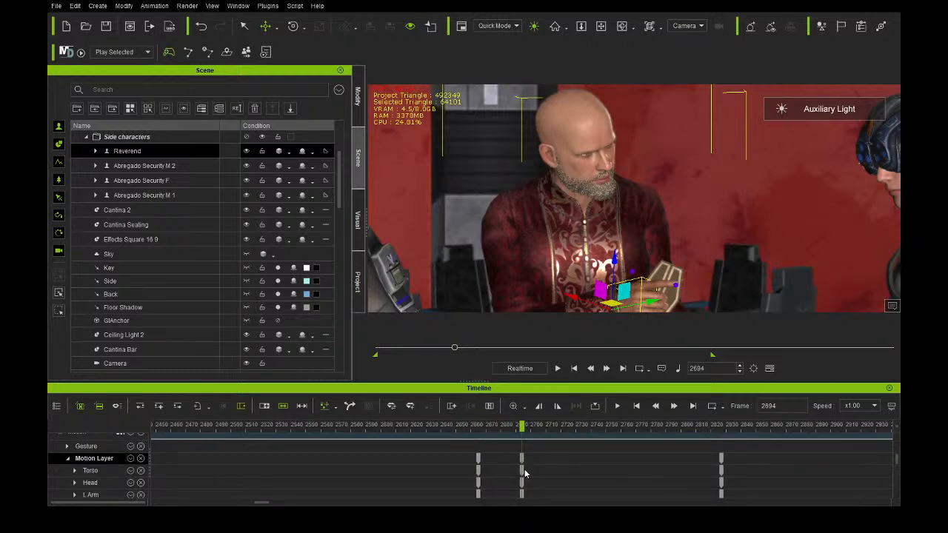
{"action": "left_click", "coordinate": [522, 472]}
{"action": "left_click", "coordinate": [521, 482]}
{"action": "scroll", "coordinate": [523, 474], "scroll_direction": "down", "scroll_amount": 1}
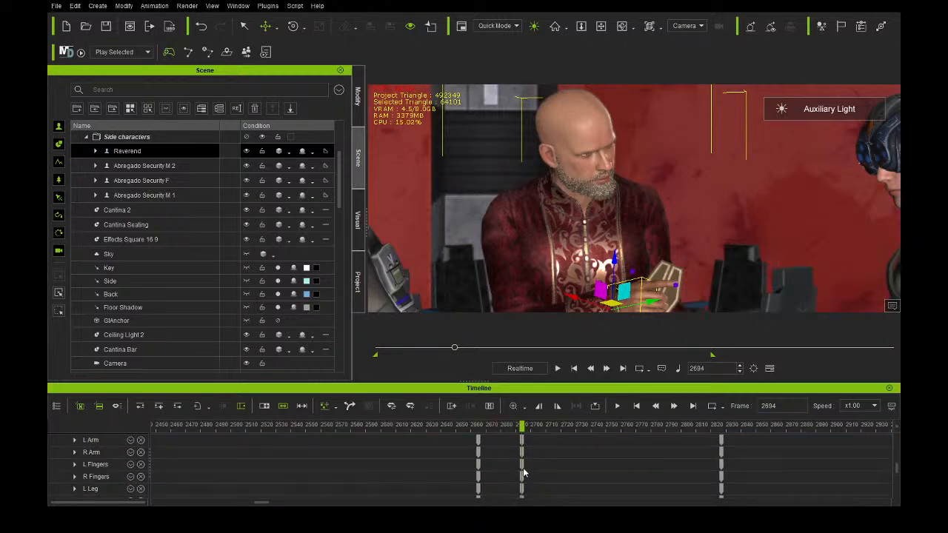
{"action": "left_click", "coordinate": [522, 481]}
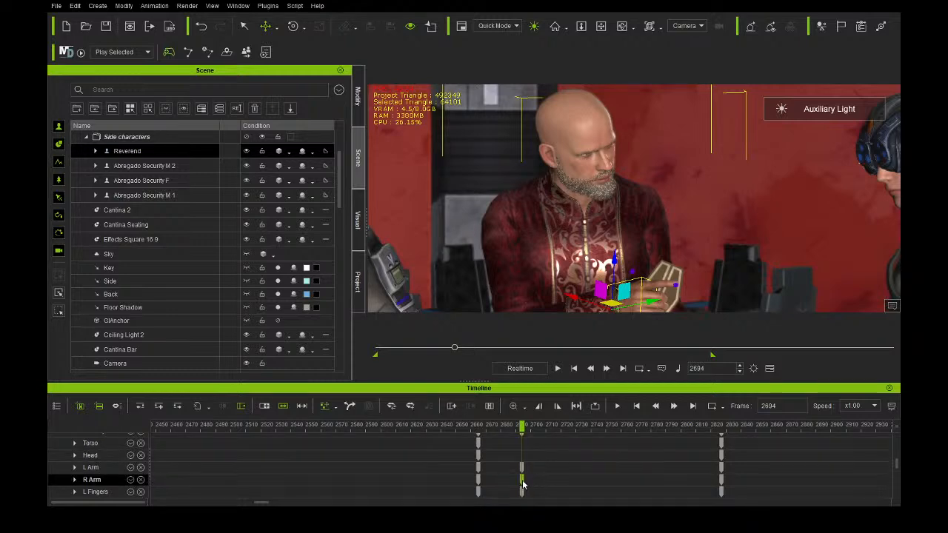
{"action": "left_click", "coordinate": [521, 466]}
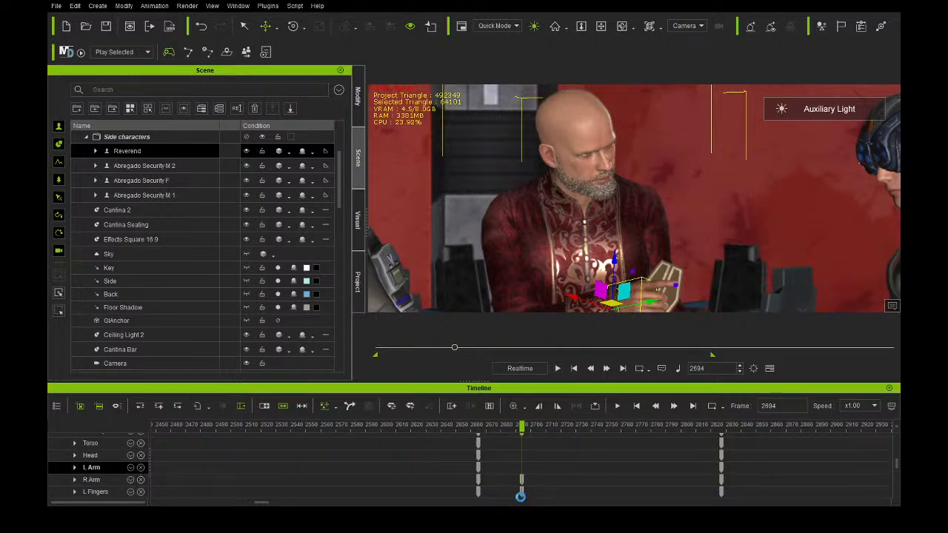
Delete the L Fingers, R Fingers, L Leg and R Leg motion layer keys at frame 2694.
{"action": "left_click", "coordinate": [521, 491]}
{"action": "scroll", "coordinate": [522, 494], "scroll_direction": "down", "scroll_amount": 2}
{"action": "left_click", "coordinate": [521, 448]}
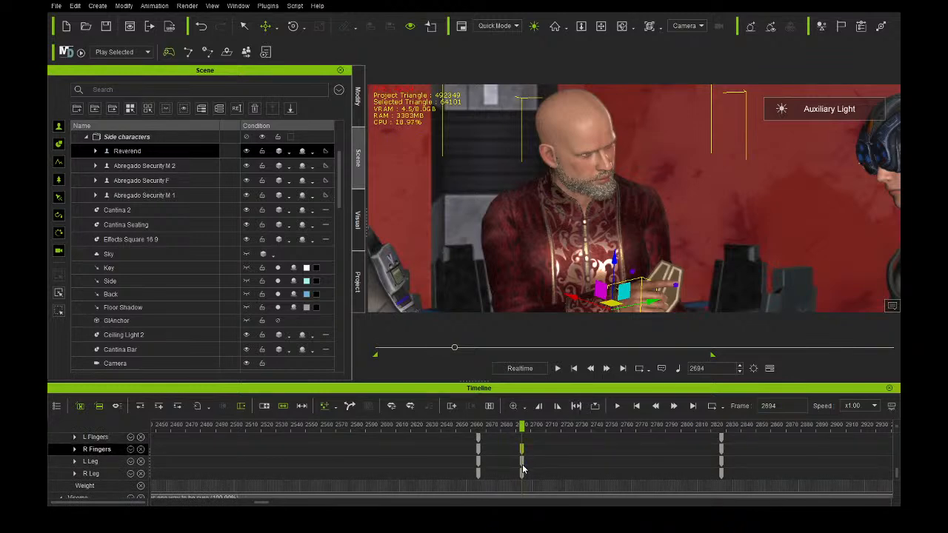
{"action": "left_click", "coordinate": [522, 467]}
{"action": "left_click", "coordinate": [521, 472]}
{"action": "key", "text": "Delete"}
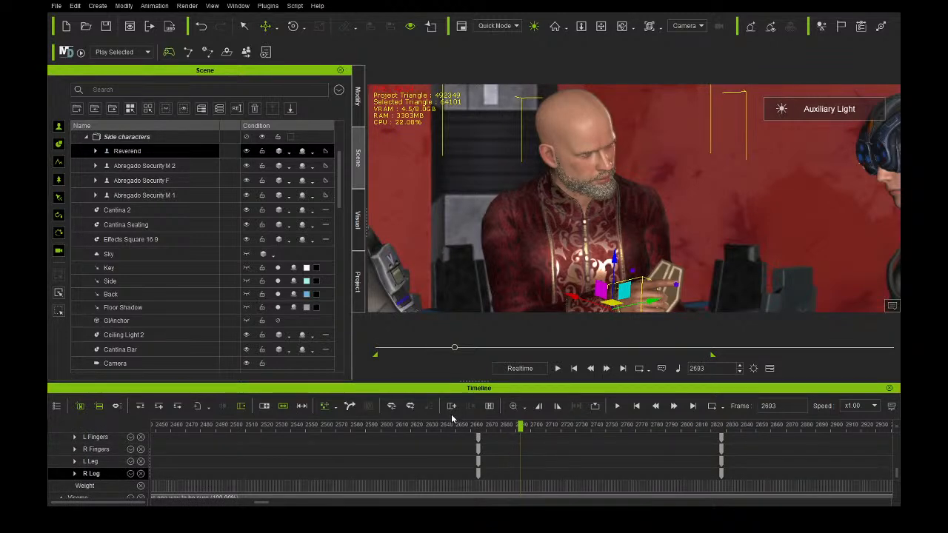
Play back the shot from before the frame 2665 key to review Reverend's card gesture.
{"action": "left_click_drag", "start_coordinate": [462, 429], "coordinate": [434, 438]}
{"action": "left_click", "coordinate": [559, 369]}
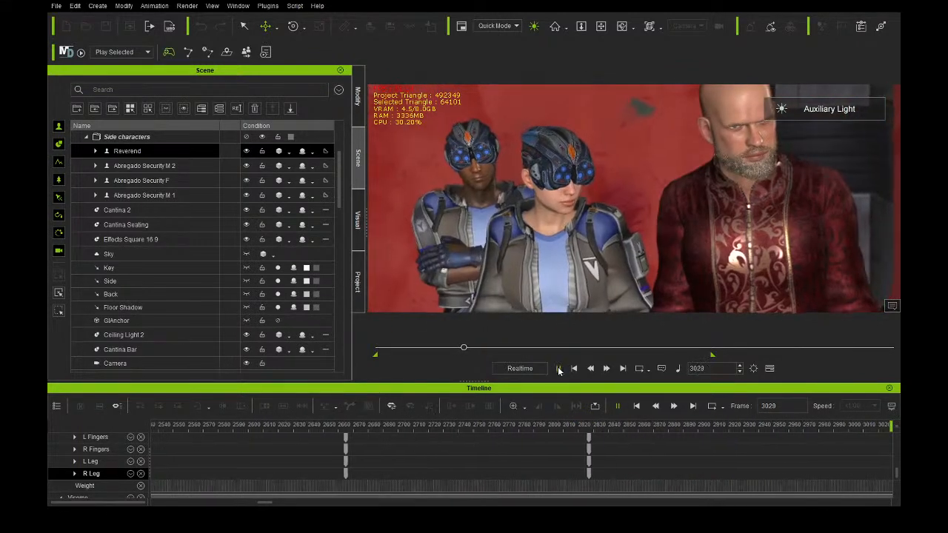
Go to frame 2681 and bring Reverend's Voice and Expression tracks into view to examine them against the card gesture.
{"action": "scroll", "coordinate": [455, 450], "scroll_direction": "up", "scroll_amount": 5}
{"action": "scroll", "coordinate": [461, 447], "scroll_direction": "down", "scroll_amount": 5}
{"action": "scroll", "coordinate": [459, 449], "scroll_direction": "down", "scroll_amount": 2}
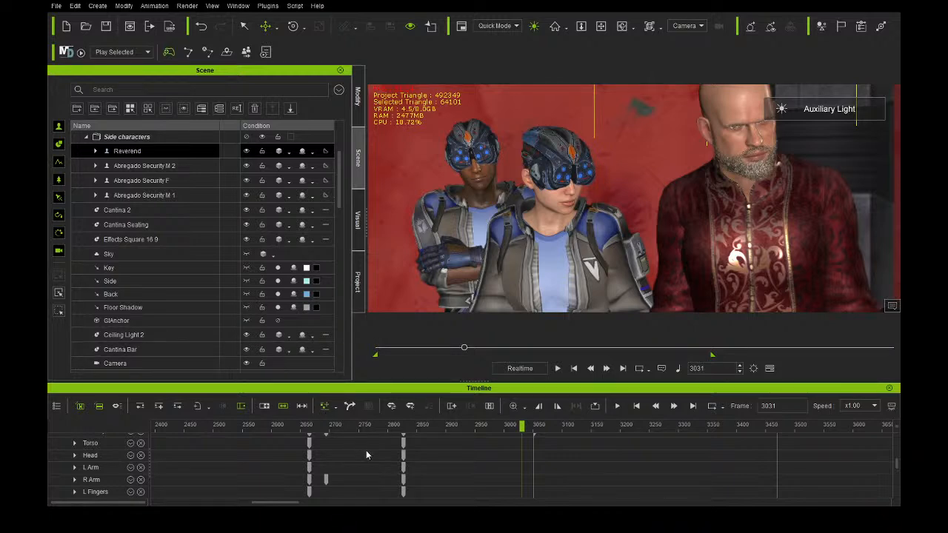
{"action": "scroll", "coordinate": [415, 443], "scroll_direction": "up", "scroll_amount": 5}
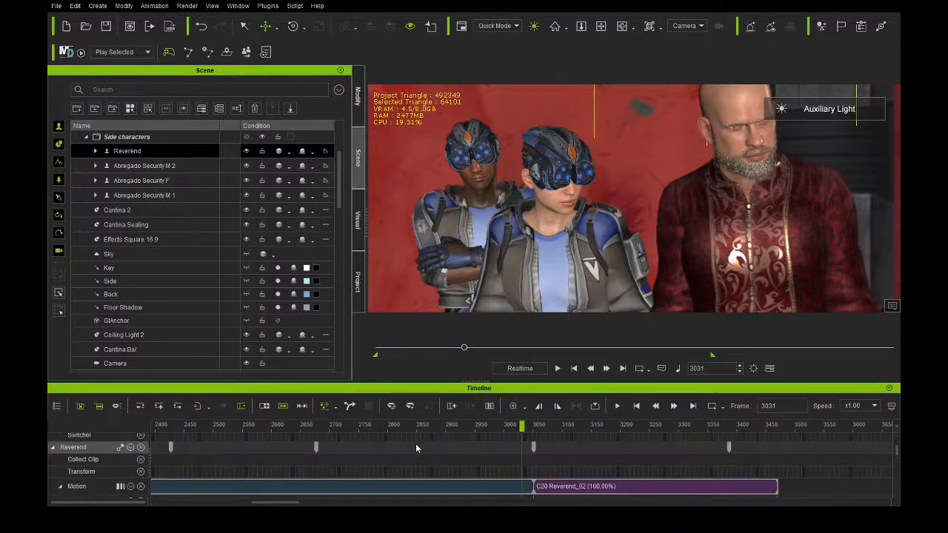
{"action": "scroll", "coordinate": [416, 444], "scroll_direction": "down", "scroll_amount": 3}
{"action": "left_click", "coordinate": [316, 427]}
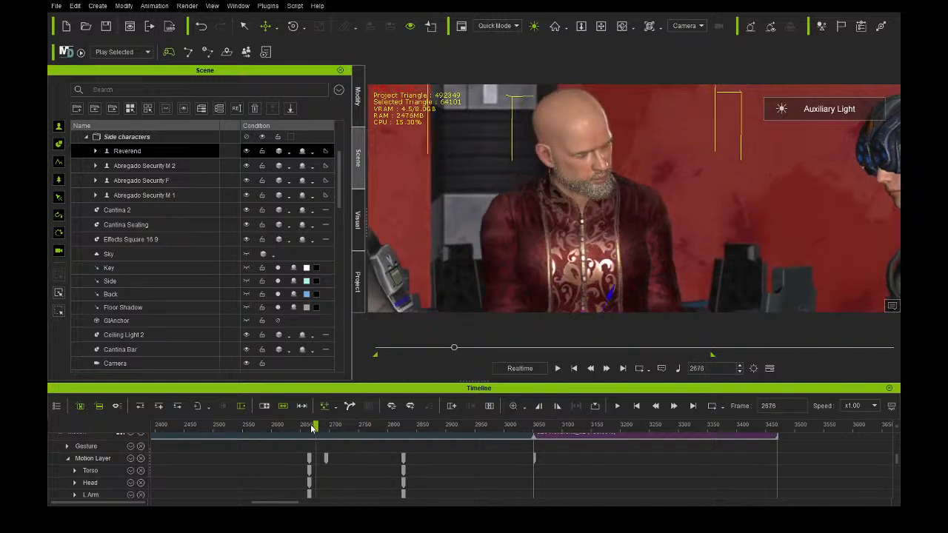
{"action": "left_click_drag", "start_coordinate": [318, 430], "coordinate": [319, 433]}
{"action": "scroll", "coordinate": [322, 449], "scroll_direction": "up", "scroll_amount": 3}
{"action": "scroll", "coordinate": [322, 449], "scroll_direction": "down", "scroll_amount": 2}
{"action": "scroll", "coordinate": [322, 448], "scroll_direction": "down", "scroll_amount": 6}
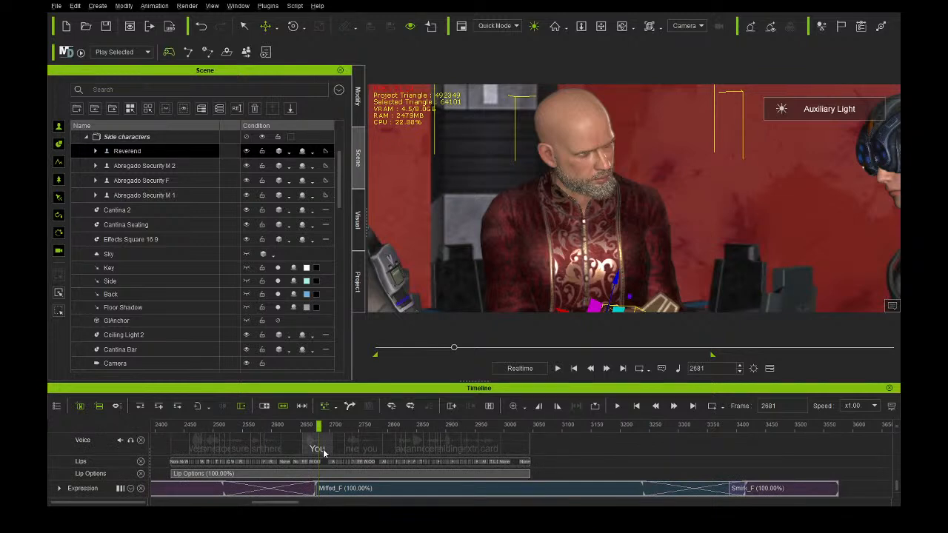
Split Reverend's viseme clip at frame 2636, just before the word "You".
{"action": "scroll", "coordinate": [324, 451], "scroll_direction": "up", "scroll_amount": 2, "text": "ctrl"}
{"action": "left_click", "coordinate": [315, 429]}
{"action": "left_click_drag", "start_coordinate": [316, 433], "coordinate": [477, 434]}
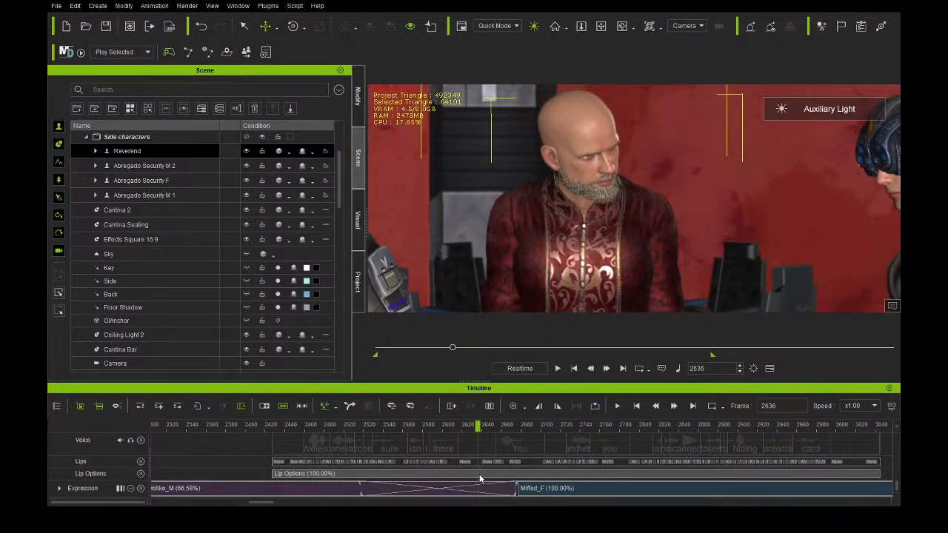
{"action": "scroll", "coordinate": [479, 474], "scroll_direction": "up", "scroll_amount": 2}
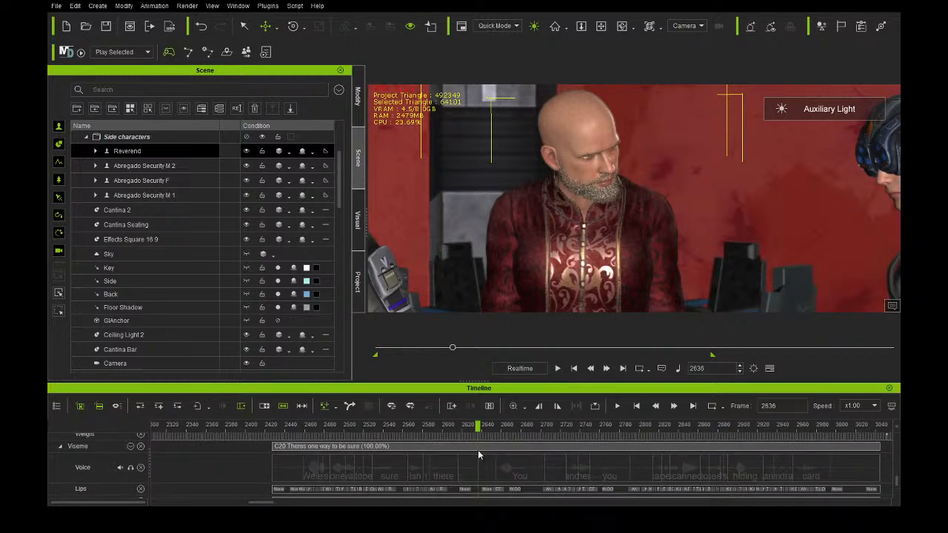
{"action": "left_click", "coordinate": [478, 447]}
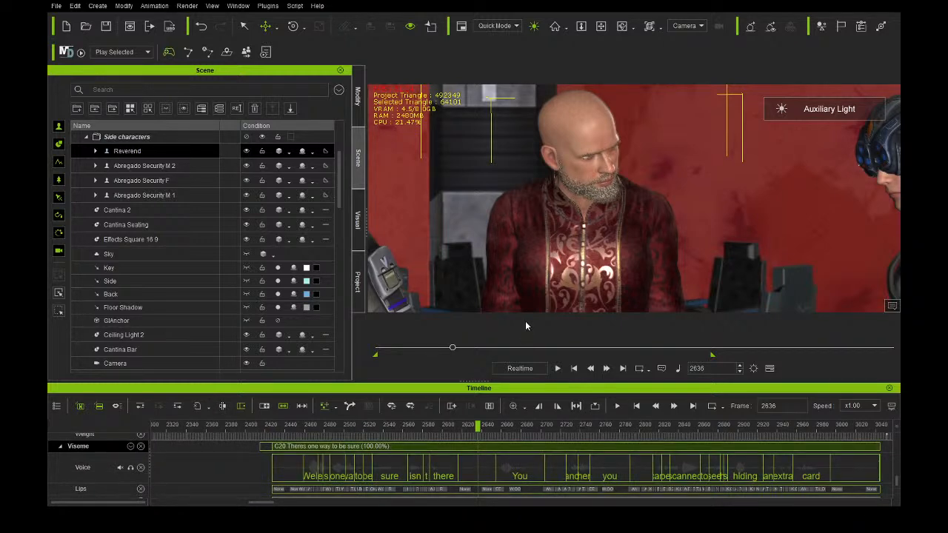
{"action": "key", "text": "ctrl+b"}
Split the second viseme clip at frame 2710 and shift the "You" segment about 20 frames later to match the card gesture.
{"action": "left_click", "coordinate": [550, 450]}
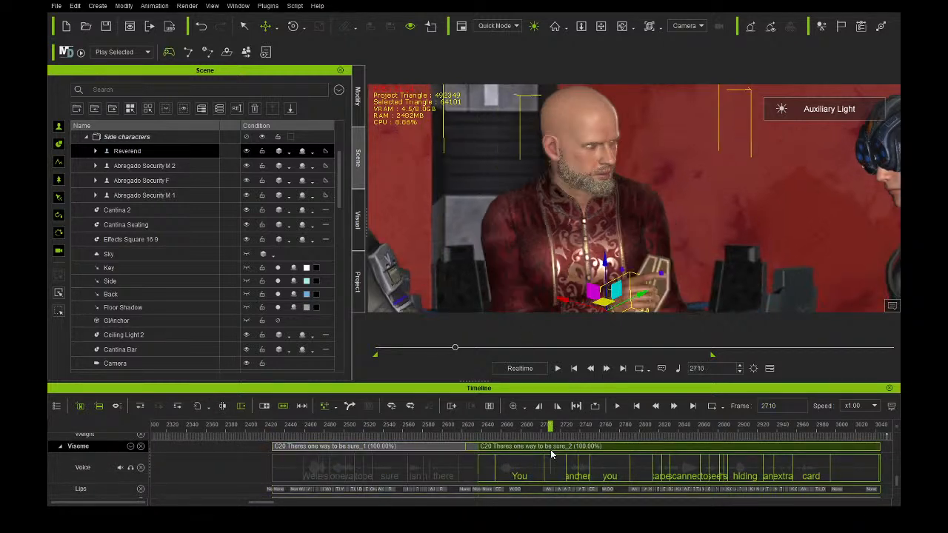
{"action": "key", "text": "ctrl+b"}
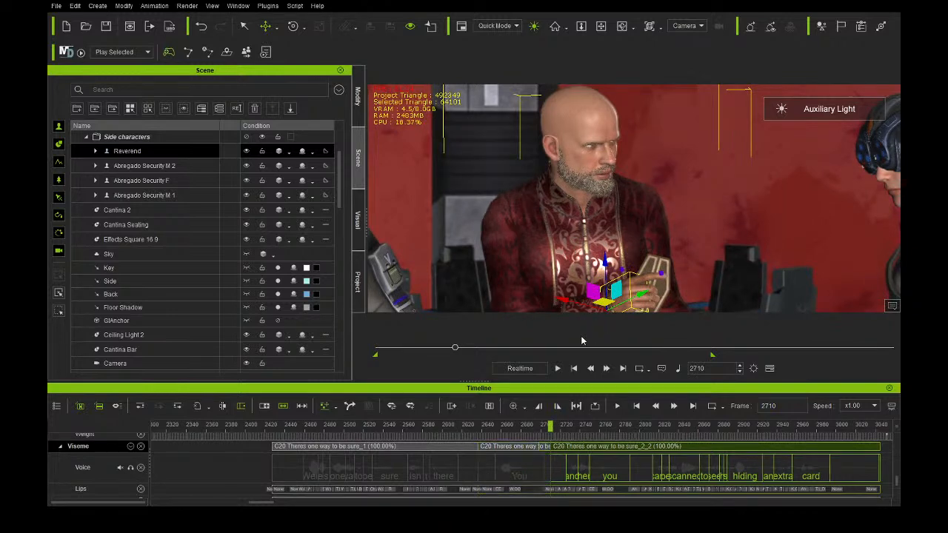
{"action": "left_click", "coordinate": [491, 429]}
{"action": "left_click_drag", "start_coordinate": [491, 433], "coordinate": [634, 444]}
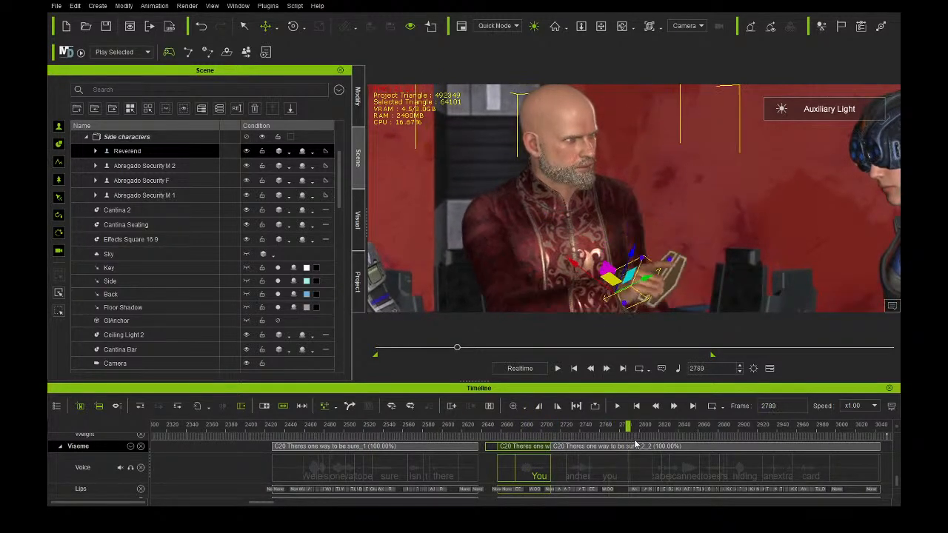
Play back Reverend's line from frame 2431 and again from frame 2452 to check the voice timing.
{"action": "left_click_drag", "start_coordinate": [348, 439], "coordinate": [276, 446]}
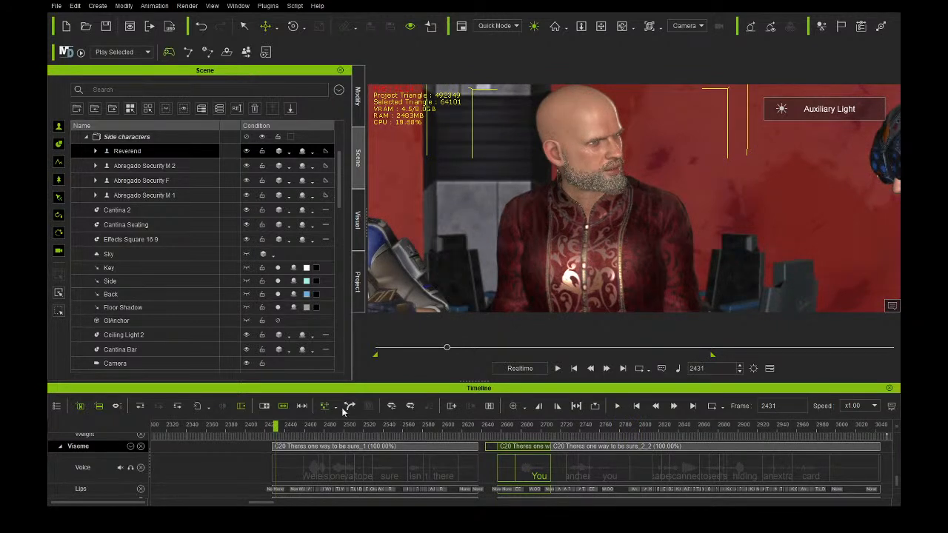
{"action": "left_click", "coordinate": [558, 369]}
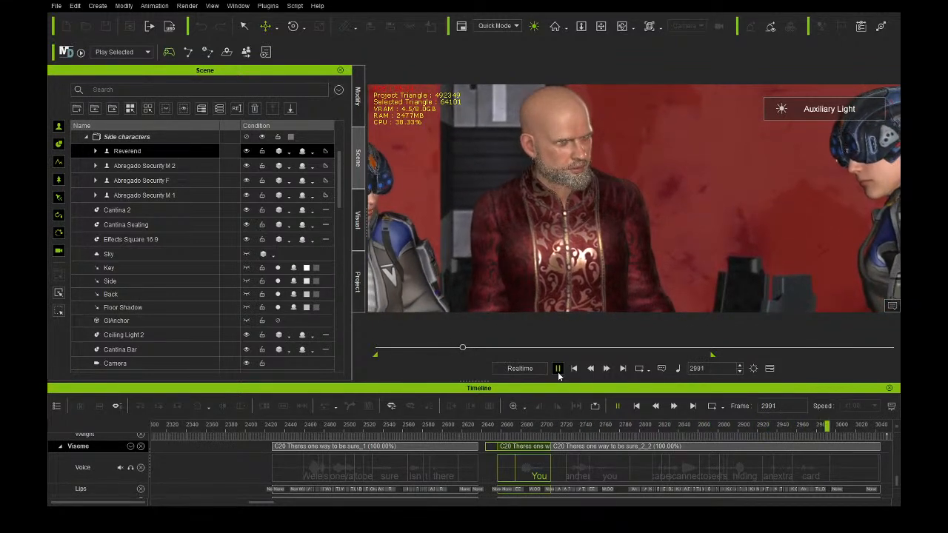
{"action": "left_click", "coordinate": [557, 369]}
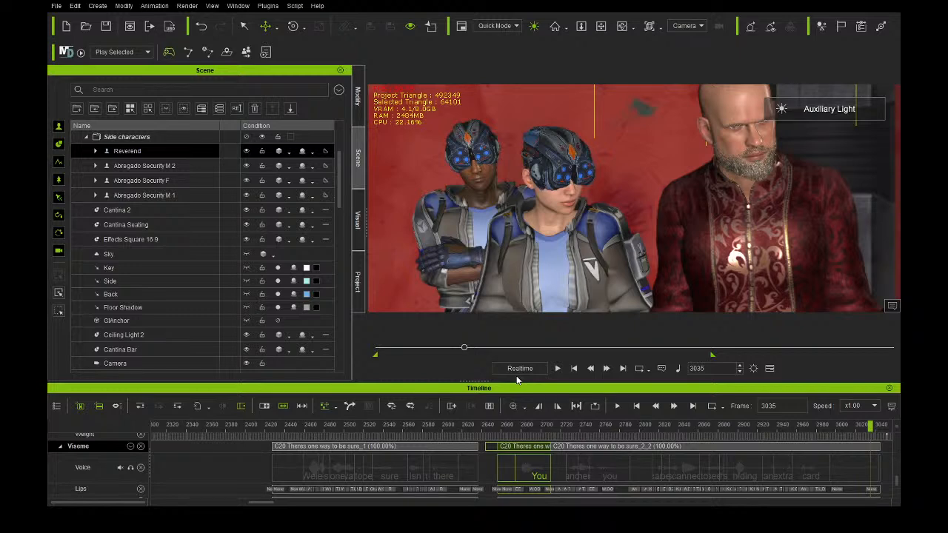
{"action": "left_click", "coordinate": [297, 427]}
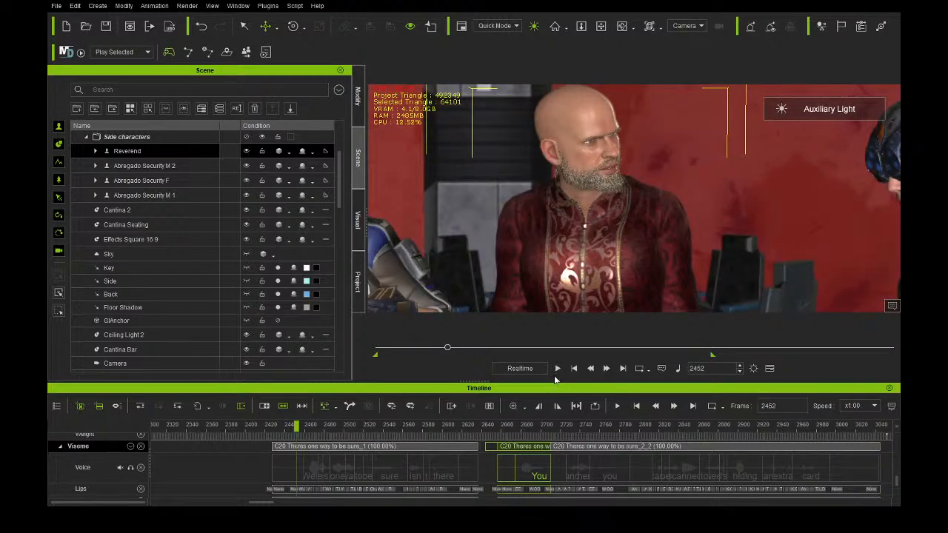
{"action": "left_click", "coordinate": [557, 368]}
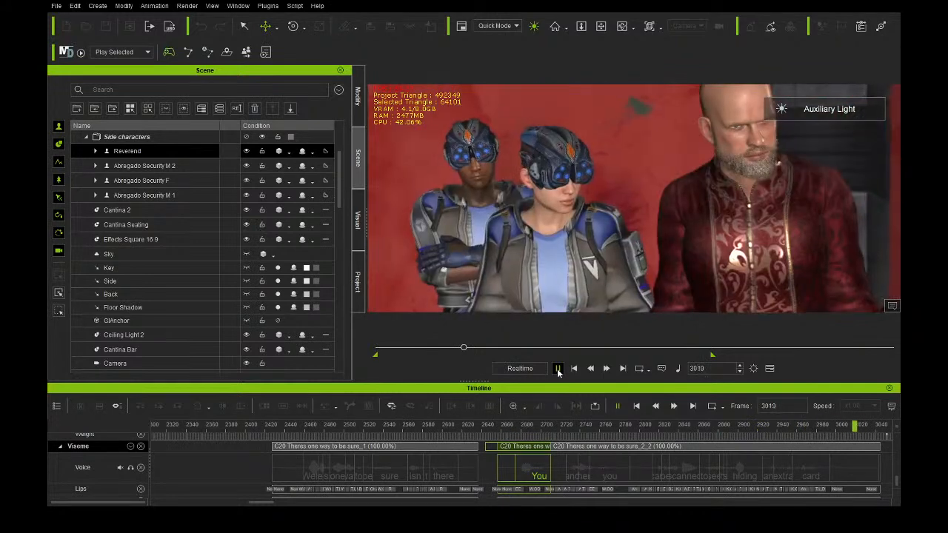
{"action": "left_click", "coordinate": [557, 368]}
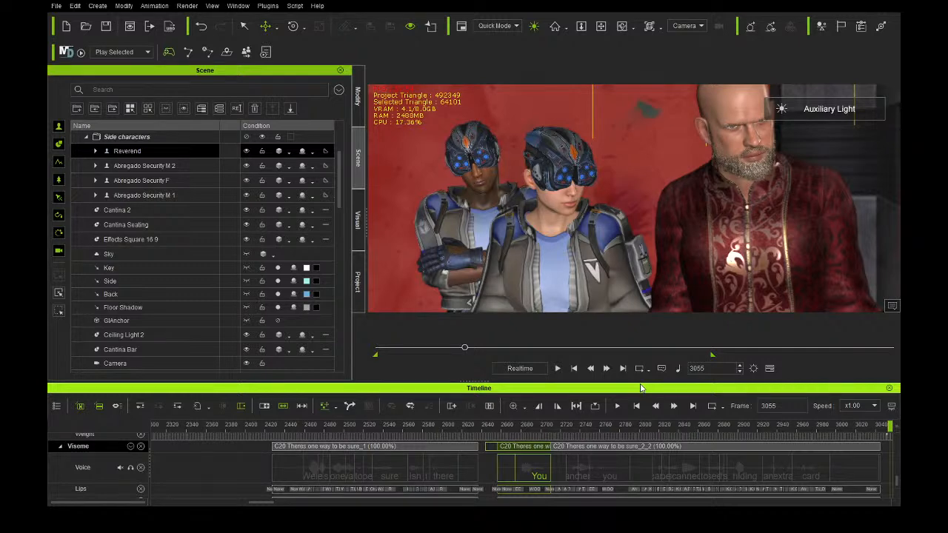
Scrub through Reverend's line up to frame 3046 and return to frame 2689 to examine the card gesture.
{"action": "left_click", "coordinate": [283, 427]}
{"action": "left_click_drag", "start_coordinate": [295, 437], "coordinate": [882, 380]}
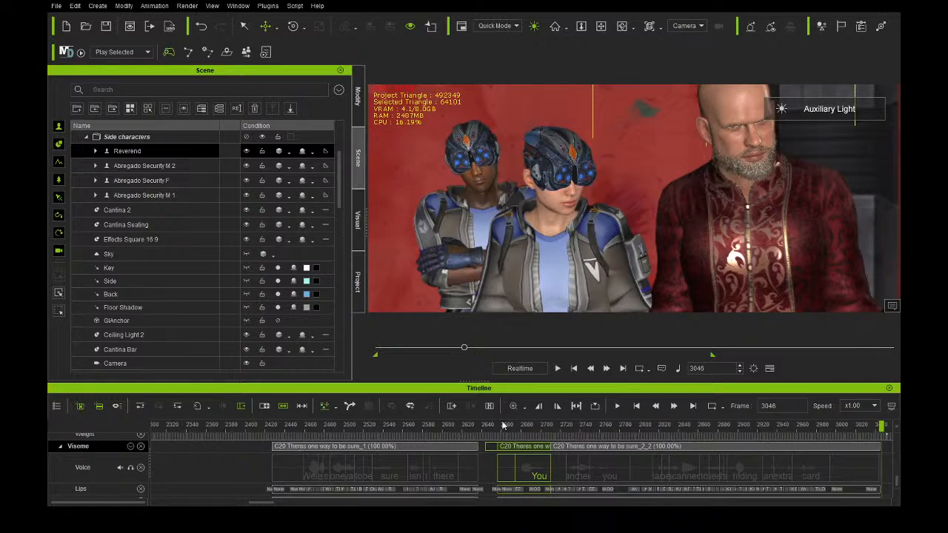
{"action": "left_click", "coordinate": [525, 428]}
{"action": "left_click_drag", "start_coordinate": [527, 429], "coordinate": [530, 429]}
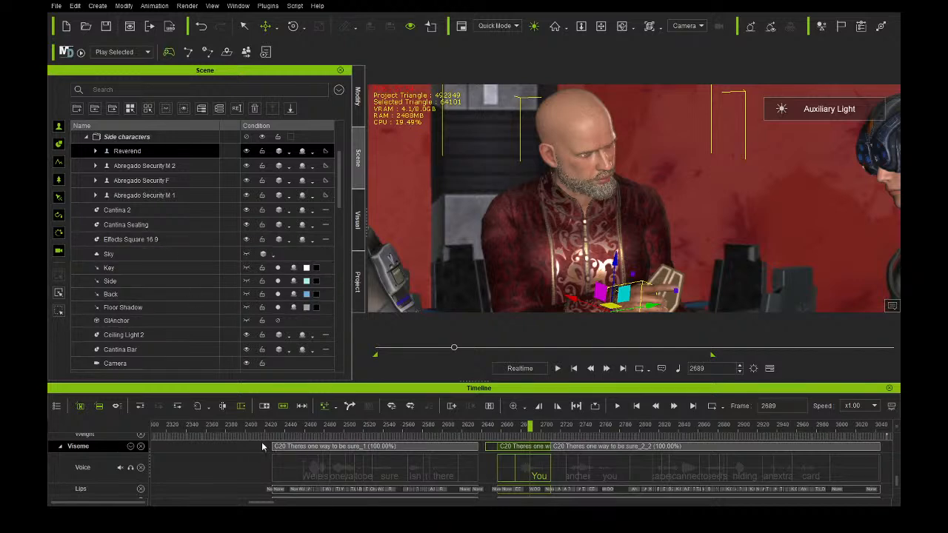
Play back the scene from frame 2458 into the security guards' shot and scrub back to frame 3426 to review it.
{"action": "left_click", "coordinate": [304, 428]}
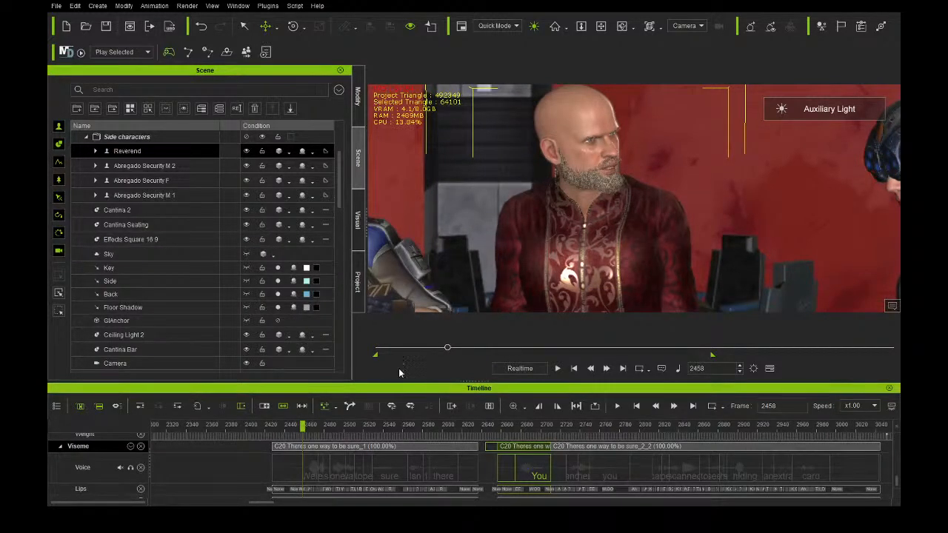
{"action": "left_click", "coordinate": [558, 368]}
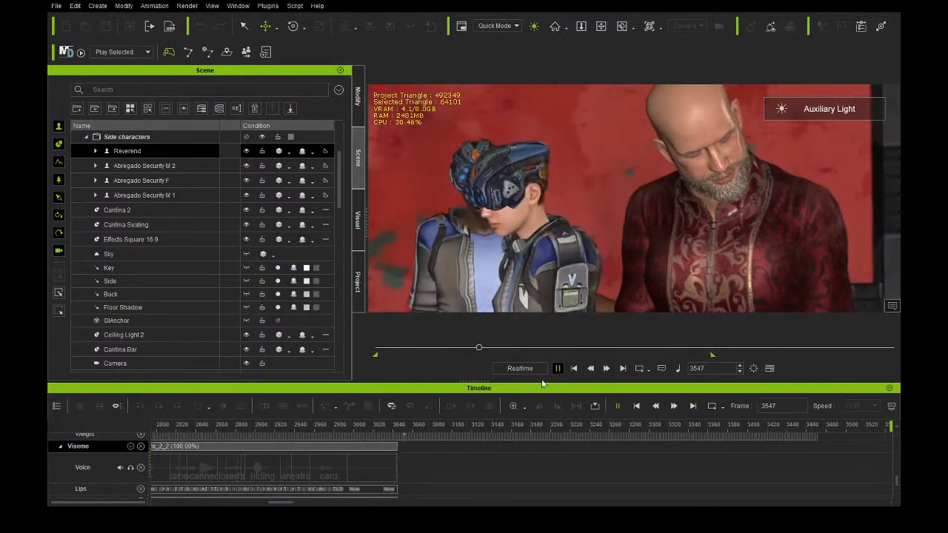
{"action": "left_click", "coordinate": [557, 368]}
{"action": "left_click_drag", "start_coordinate": [365, 432], "coordinate": [773, 440]}
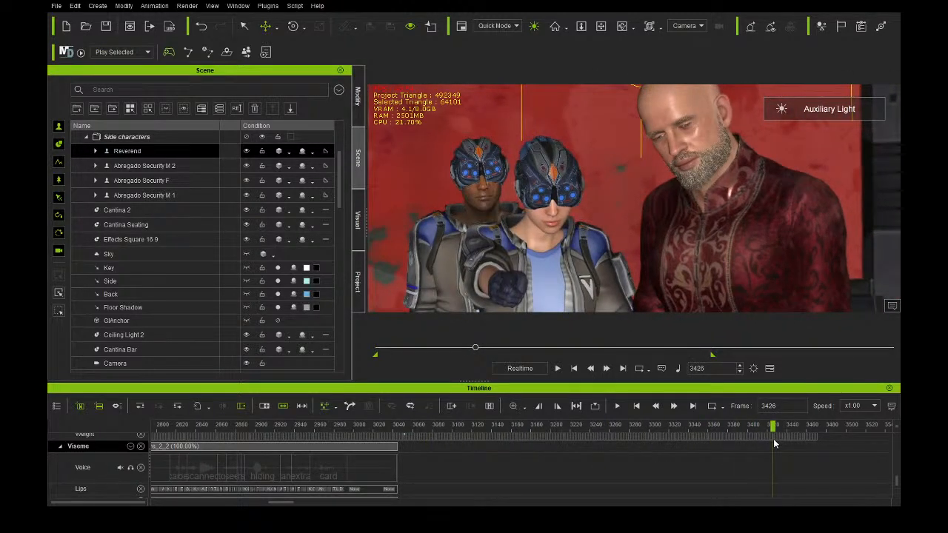
Select the Camera, go to its transform key at frame 3467 and activate the camera pan tool.
{"action": "scroll", "coordinate": [259, 268], "scroll_direction": "down", "scroll_amount": 6}
{"action": "scroll", "coordinate": [192, 252], "scroll_direction": "up", "scroll_amount": 6}
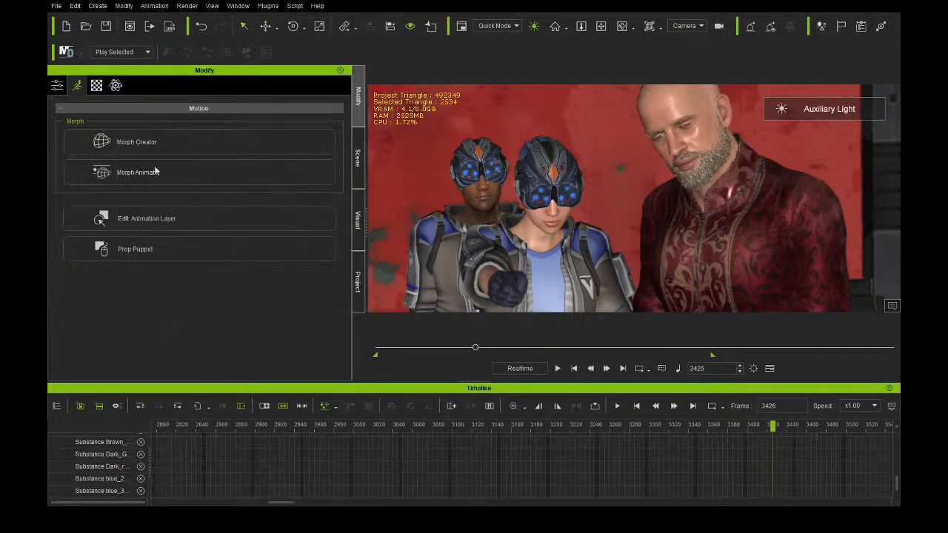
{"action": "left_click", "coordinate": [356, 156]}
{"action": "scroll", "coordinate": [145, 311], "scroll_direction": "down", "scroll_amount": 3}
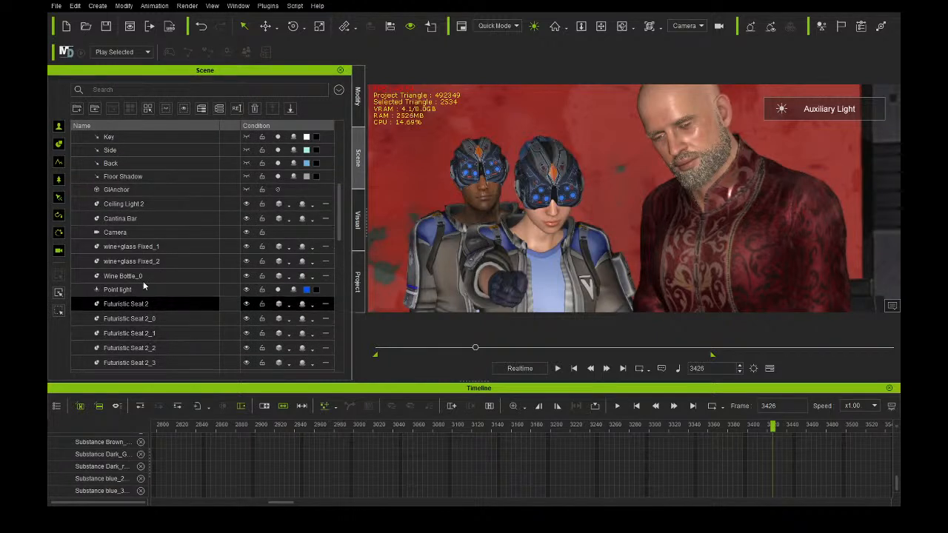
{"action": "left_click", "coordinate": [118, 232]}
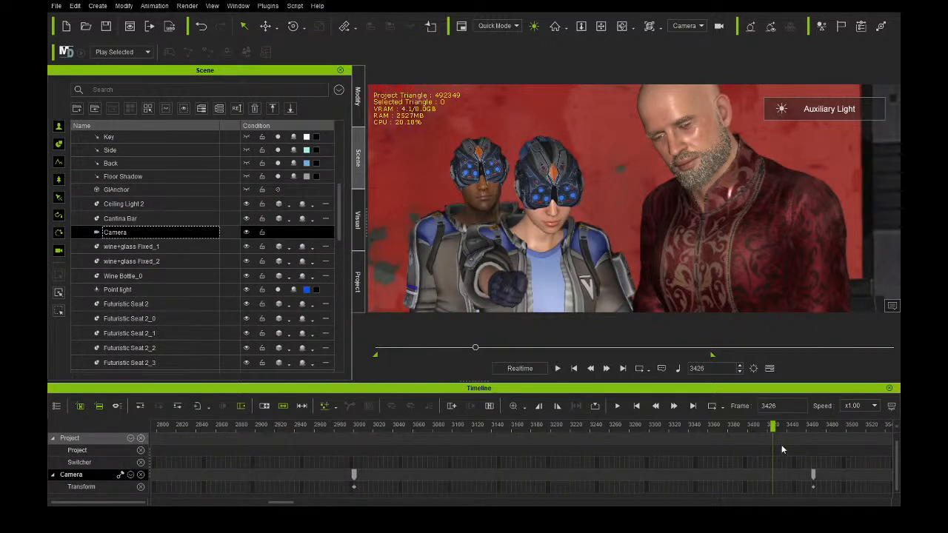
{"action": "left_click", "coordinate": [817, 429]}
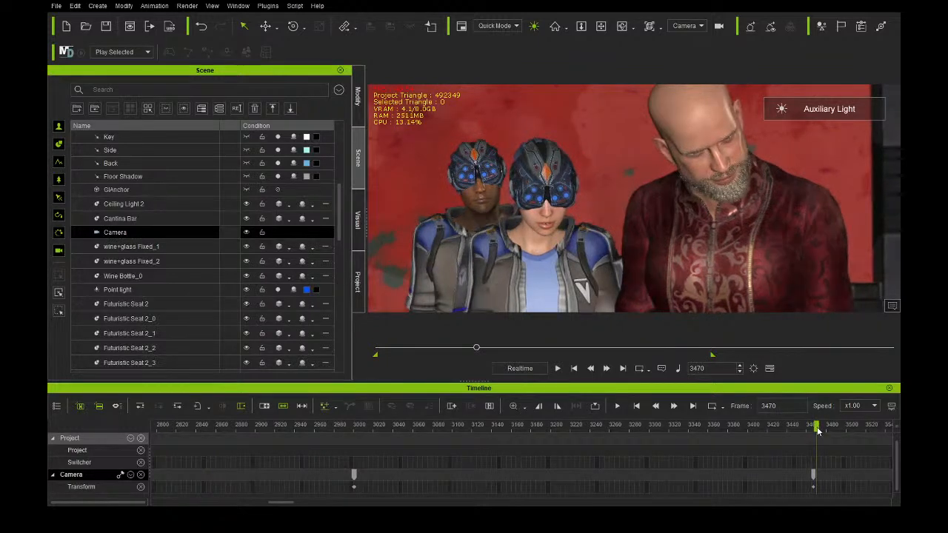
{"action": "left_click_drag", "start_coordinate": [817, 431], "coordinate": [814, 434]}
{"action": "left_click", "coordinate": [601, 26]}
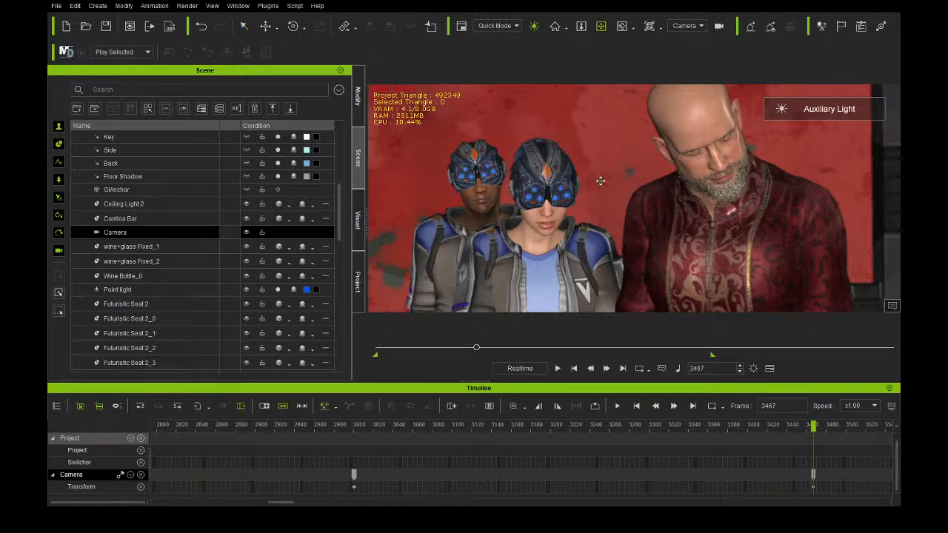
Expand Abregado Security F in the scene list and select her Sabres 6_1 accessory.
{"action": "left_click_drag", "start_coordinate": [619, 428], "coordinate": [255, 430]}
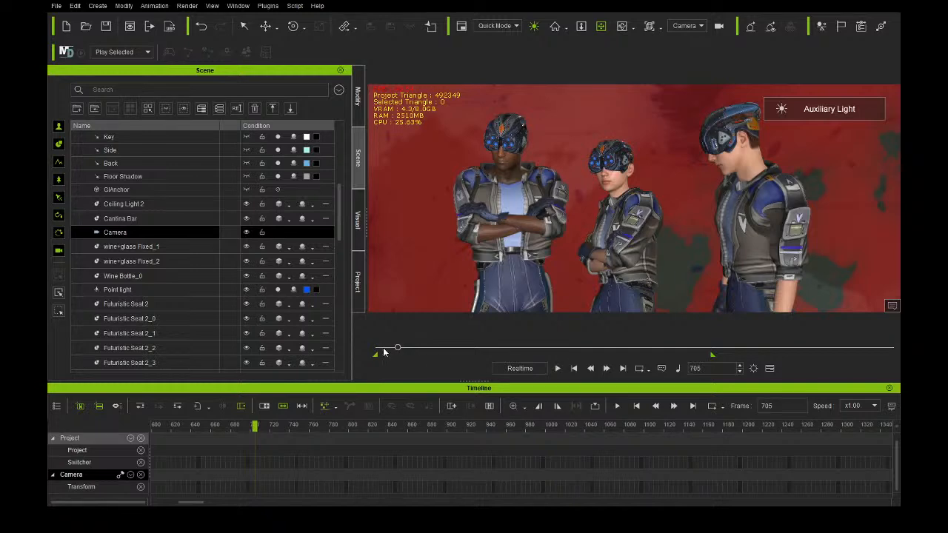
{"action": "scroll", "coordinate": [158, 191], "scroll_direction": "up", "scroll_amount": 5}
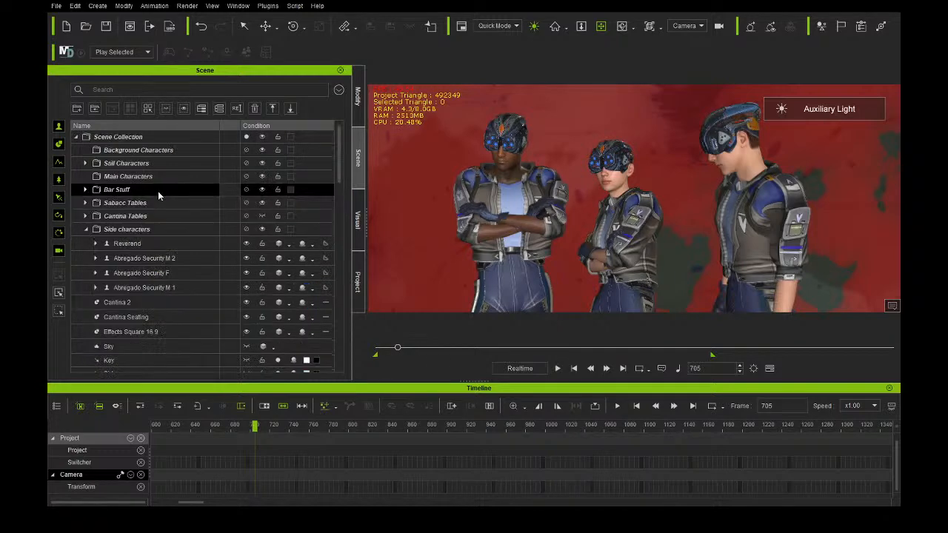
{"action": "left_click", "coordinate": [153, 271]}
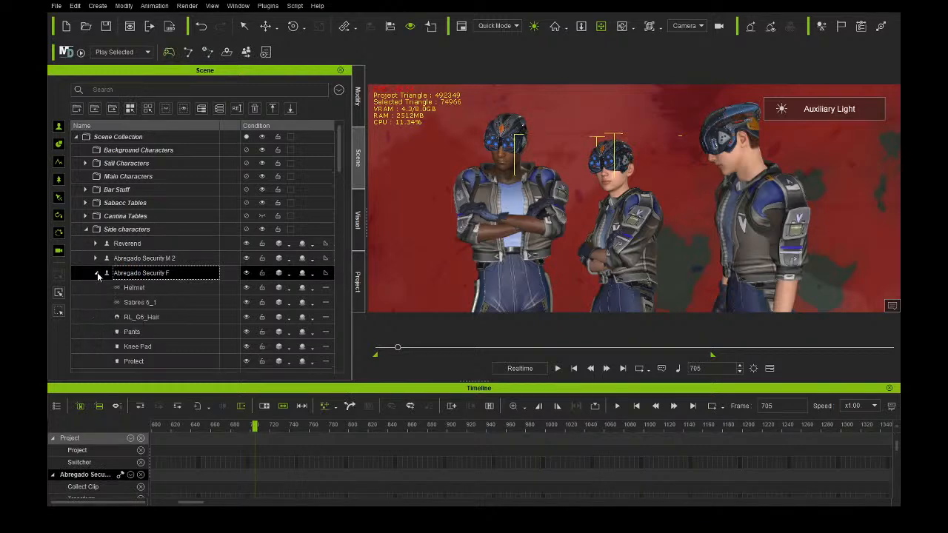
{"action": "left_click", "coordinate": [171, 305]}
{"action": "scroll", "coordinate": [381, 447], "scroll_direction": "down", "scroll_amount": 10}
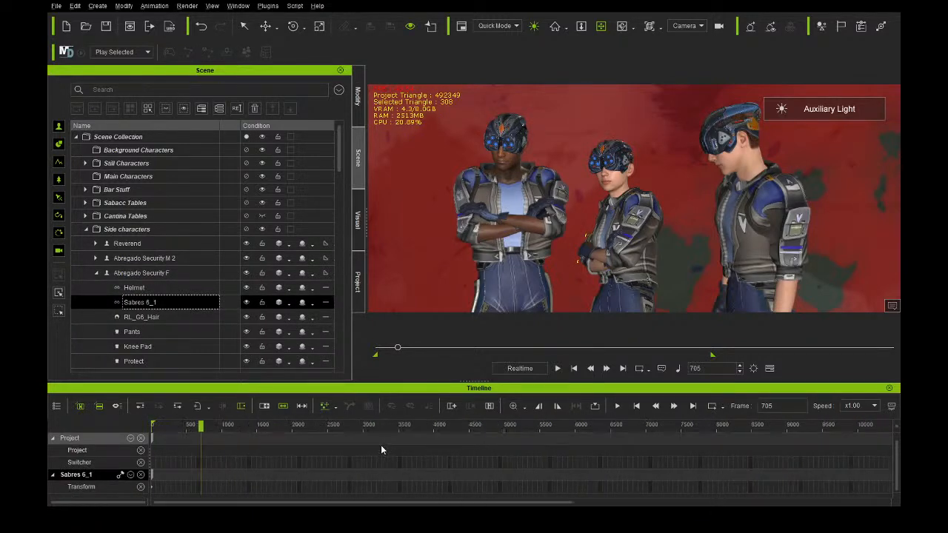
Play the card hand-over from frame 1918 and add a transform key for Sabres 6_1 at frame 1967.
{"action": "left_click_drag", "start_coordinate": [325, 427], "coordinate": [286, 431]}
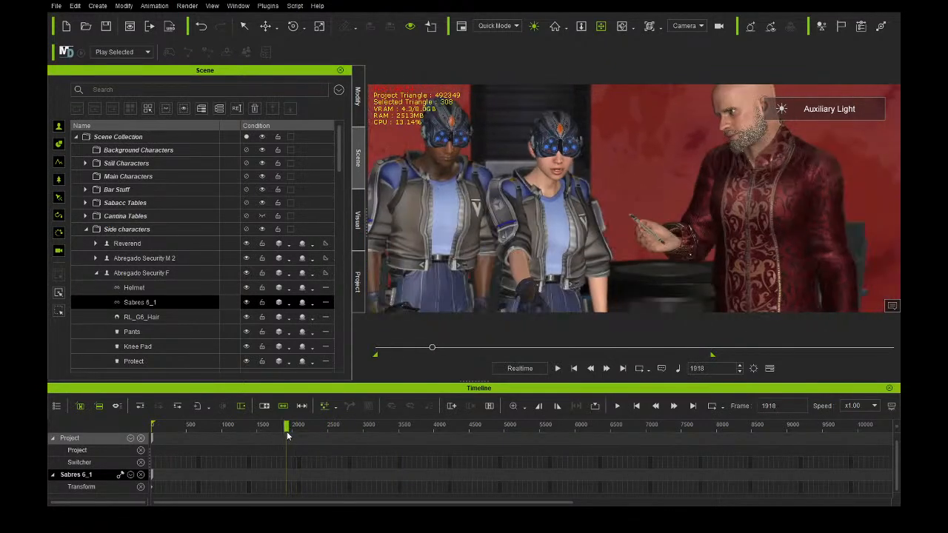
{"action": "left_click", "coordinate": [558, 367]}
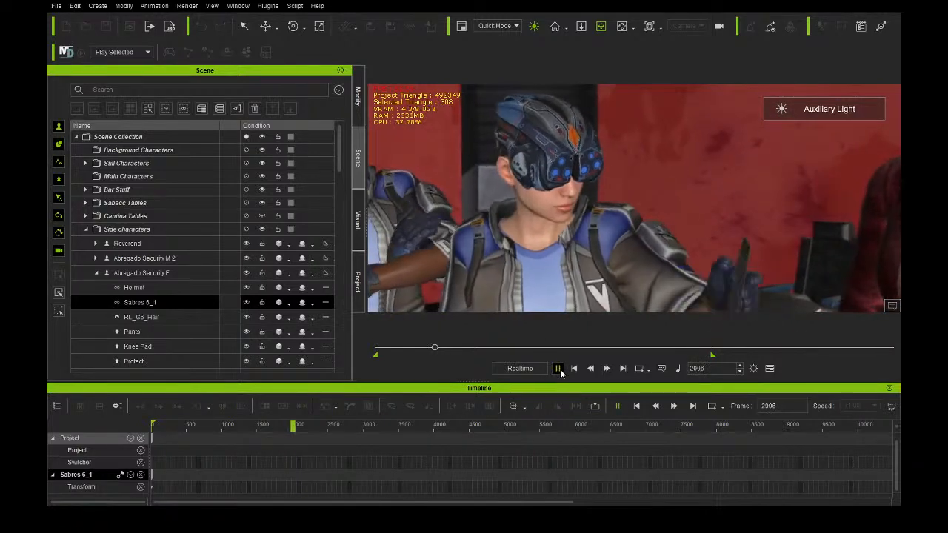
{"action": "left_click", "coordinate": [558, 368]}
{"action": "scroll", "coordinate": [407, 424], "scroll_direction": "up", "scroll_amount": 5}
{"action": "scroll", "coordinate": [497, 440], "scroll_direction": "up", "scroll_amount": 3}
{"action": "left_click_drag", "start_coordinate": [514, 430], "coordinate": [488, 433]}
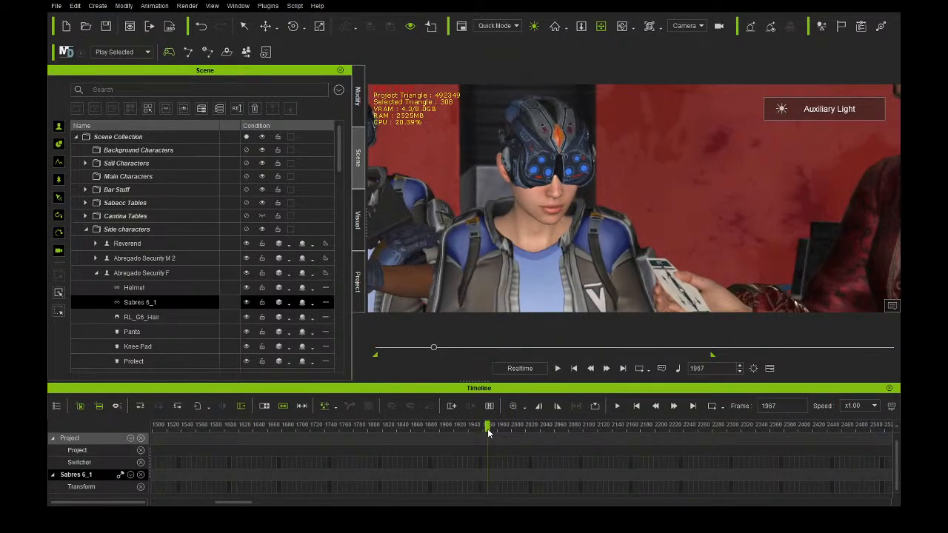
{"action": "left_click", "coordinate": [357, 100]}
{"action": "left_click", "coordinate": [331, 221]}
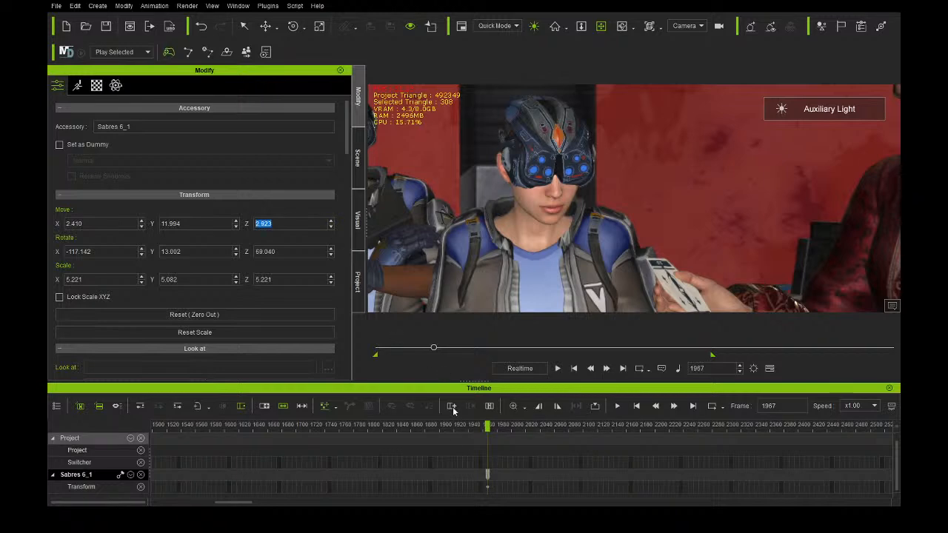
Set the Move Z value of Sabres 6_1 to -2000 at frame 1966 to keep it hidden before the hand-over.
{"action": "scroll", "coordinate": [474, 458], "scroll_direction": "up", "scroll_amount": 5}
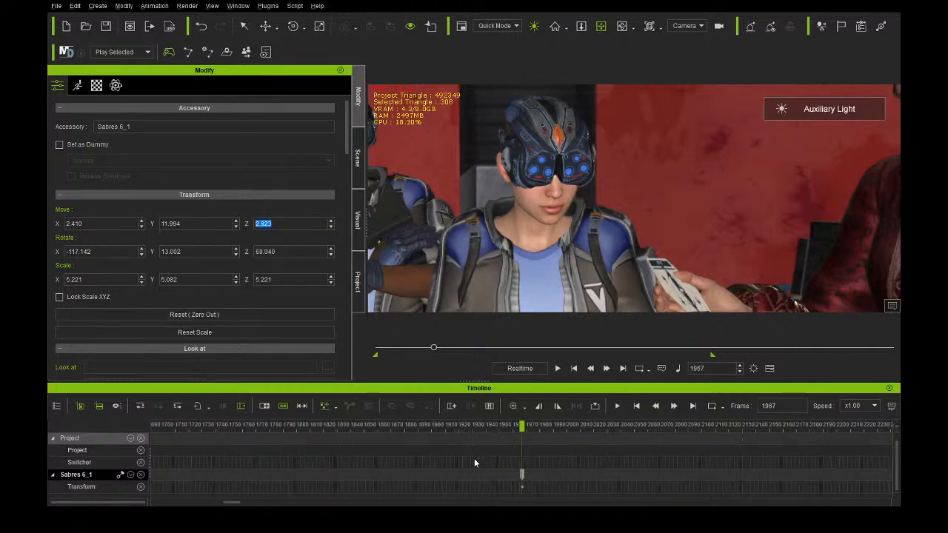
{"action": "left_click", "coordinate": [517, 426]}
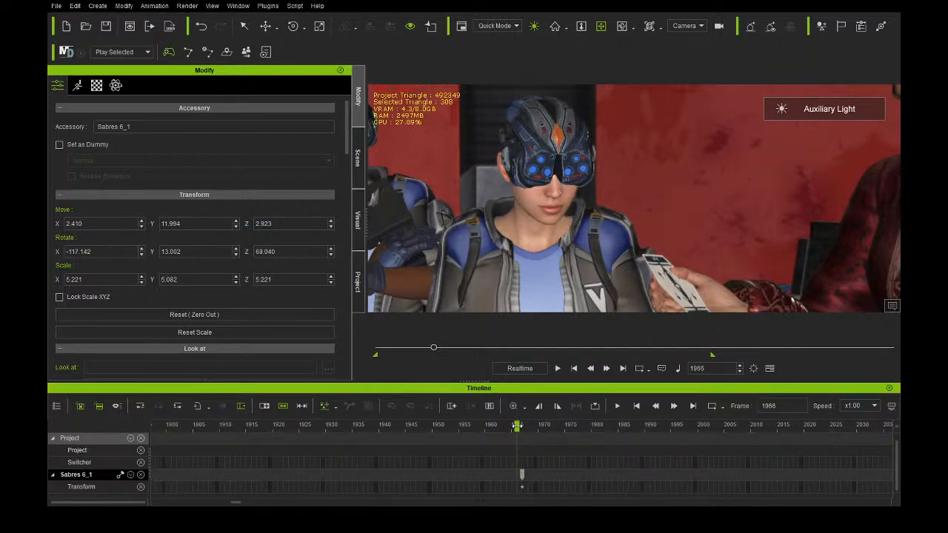
{"action": "left_click", "coordinate": [289, 224]}
{"action": "type", "text": "-2000"}
{"action": "key", "text": "Return"}
Copy the -2000 Move Z value to Sabres 6_1 at frame 0, and return to frame 1966 and the scene list.
{"action": "left_click", "coordinate": [316, 223]}
{"action": "key", "text": "ctrl+c"}
{"action": "left_click_drag", "start_coordinate": [435, 348], "coordinate": [330, 343]}
{"action": "left_click_drag", "start_coordinate": [288, 224], "coordinate": [193, 223]}
{"action": "key", "text": "ctrl+v"}
{"action": "left_click", "coordinate": [193, 224]}
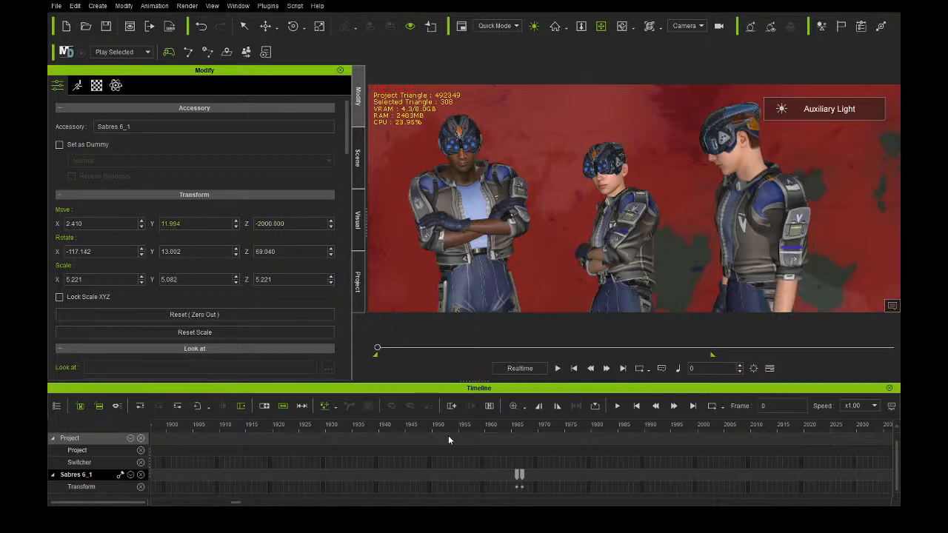
{"action": "left_click_drag", "start_coordinate": [442, 424], "coordinate": [519, 427]}
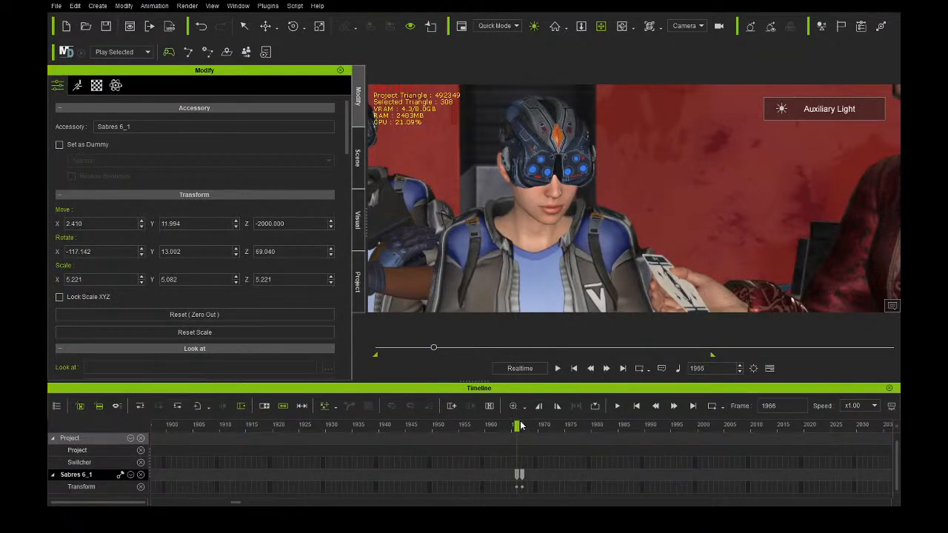
{"action": "left_click", "coordinate": [359, 161]}
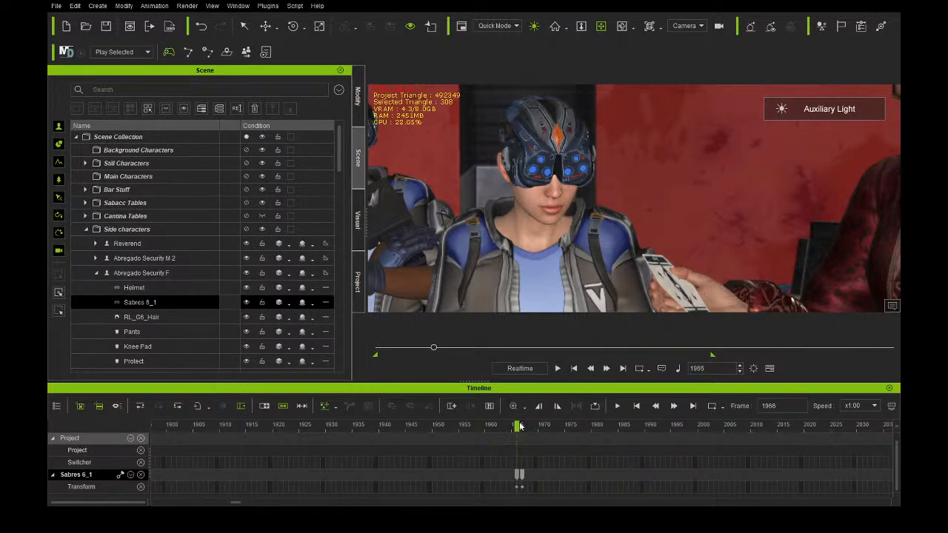
Select Reverend's Staves Mistress_0 accessory and key its current transform at frame 1989.
{"action": "left_click", "coordinate": [97, 244]}
{"action": "left_click", "coordinate": [161, 260]}
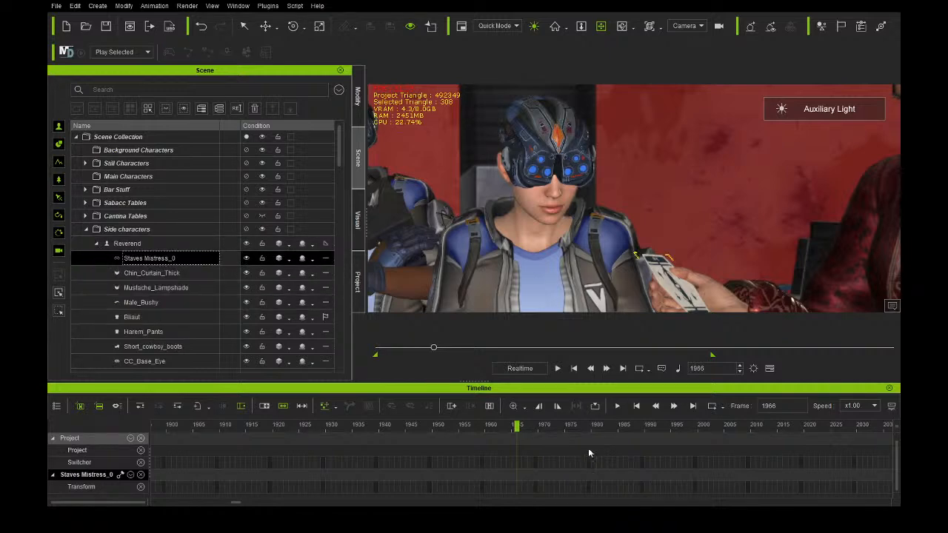
{"action": "left_click_drag", "start_coordinate": [532, 427], "coordinate": [643, 427]}
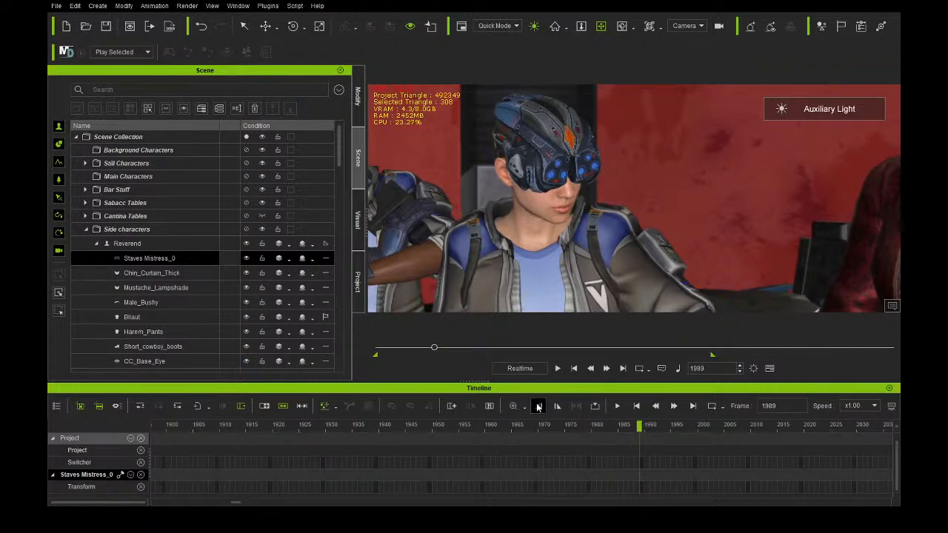
{"action": "left_click", "coordinate": [357, 96]}
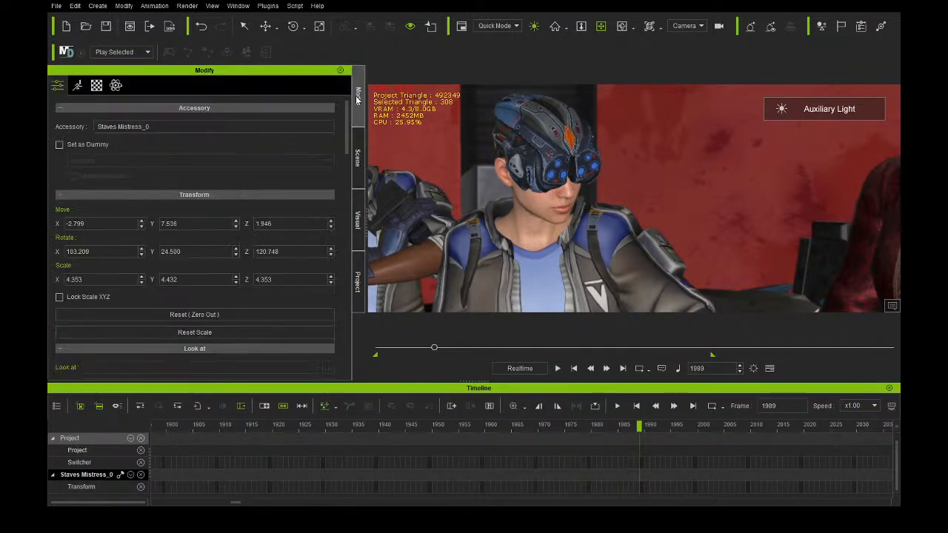
{"action": "left_click", "coordinate": [332, 222]}
{"action": "left_click", "coordinate": [332, 226]}
Set the Move Z value of Staves Mistress_0 to -2000 at frame 1990 to hide it after the hand-over.
{"action": "left_click", "coordinate": [641, 426]}
{"action": "left_click", "coordinate": [644, 426]}
{"action": "left_click", "coordinate": [294, 225]}
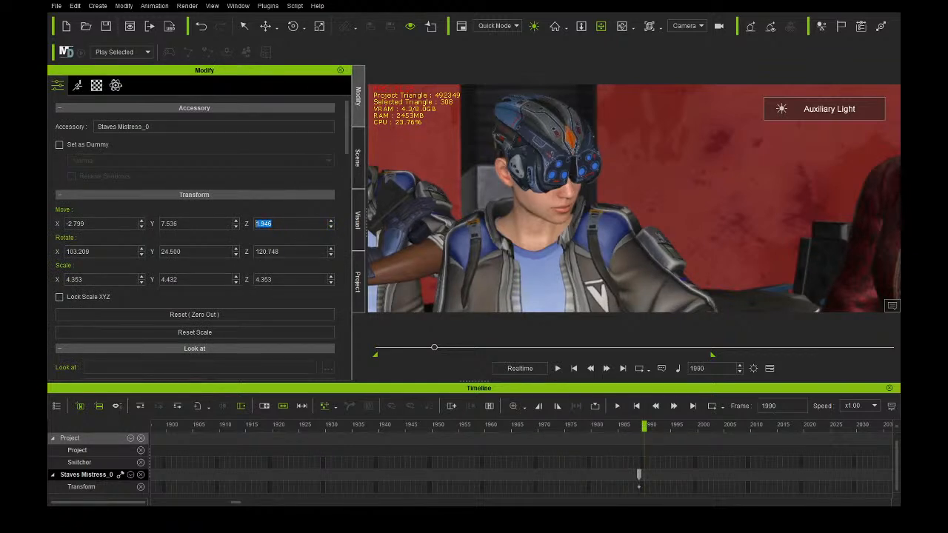
{"action": "type", "text": "-2000.000"}
Play the scene from frame 0, replay the card hand-over from frame 1716, and return to frame 1990.
{"action": "left_click", "coordinate": [557, 369]}
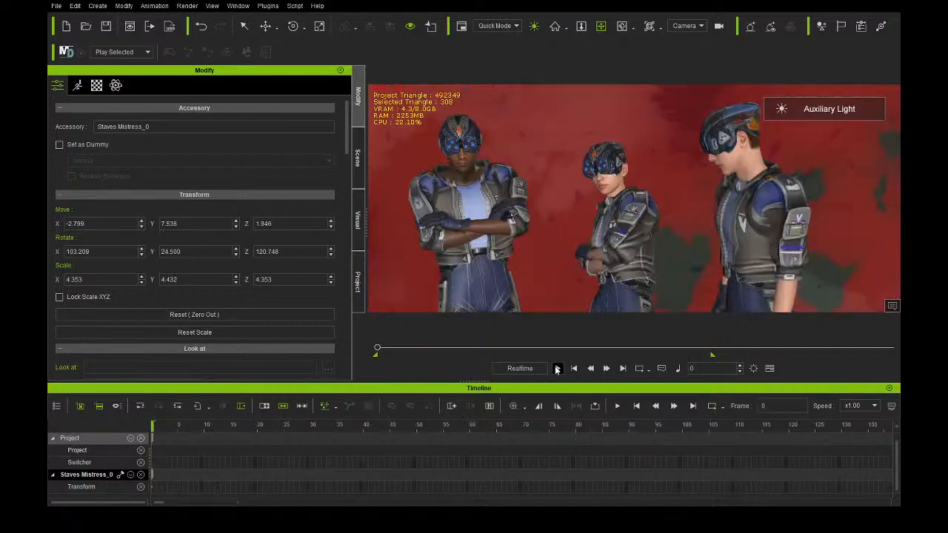
{"action": "left_click", "coordinate": [557, 369]}
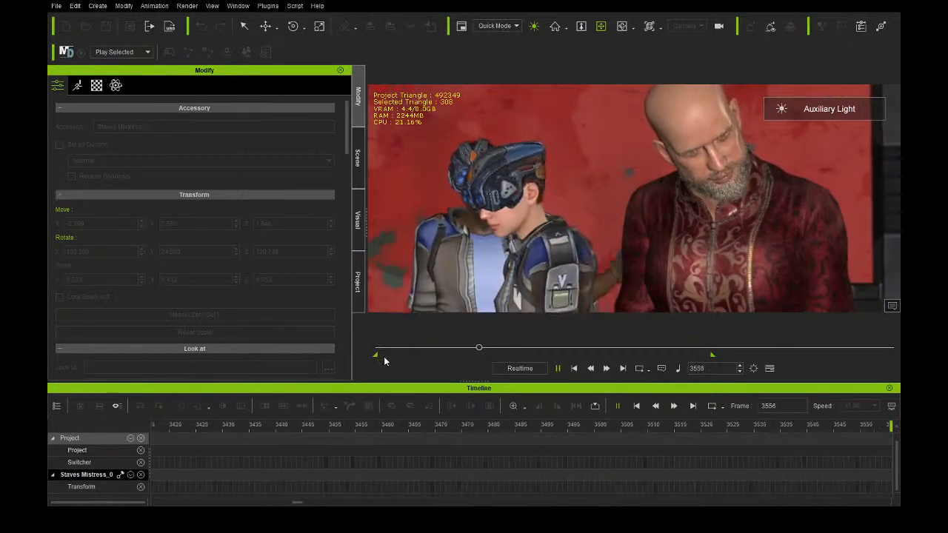
{"action": "left_click", "coordinate": [557, 368]}
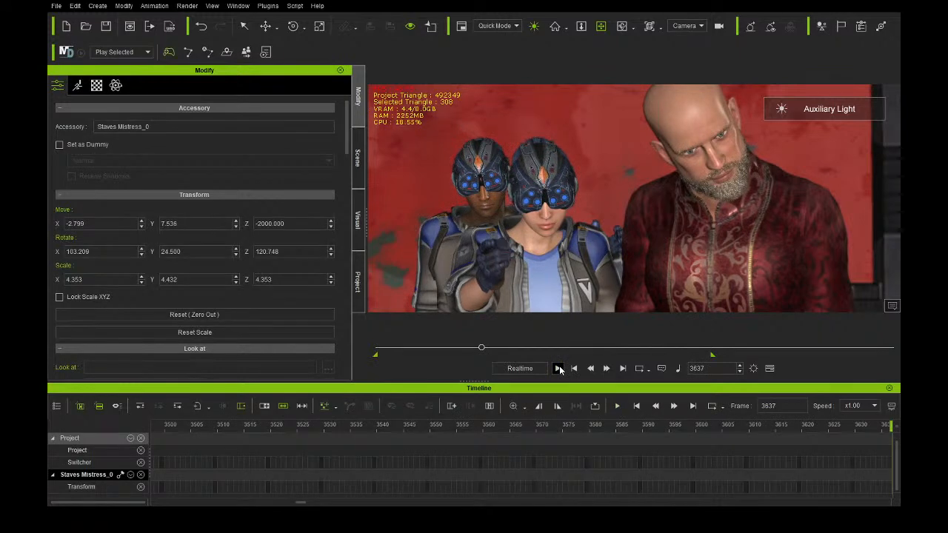
{"action": "left_click_drag", "start_coordinate": [481, 348], "coordinate": [426, 348]}
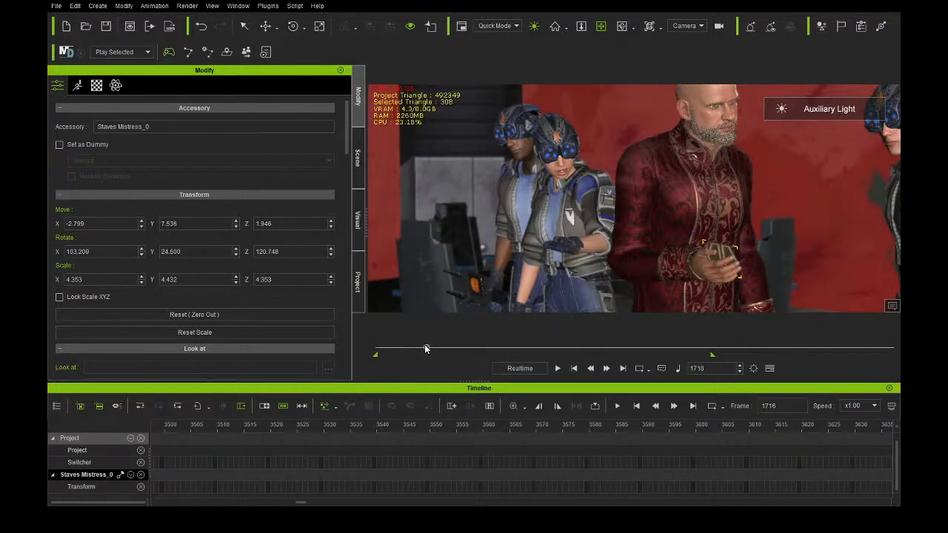
{"action": "left_click", "coordinate": [559, 367]}
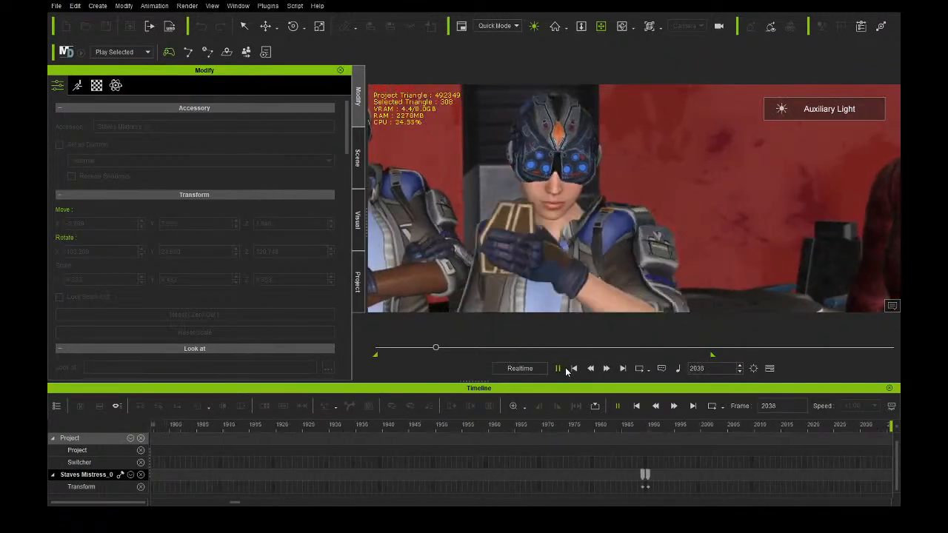
{"action": "left_click_drag", "start_coordinate": [507, 428], "coordinate": [302, 420]}
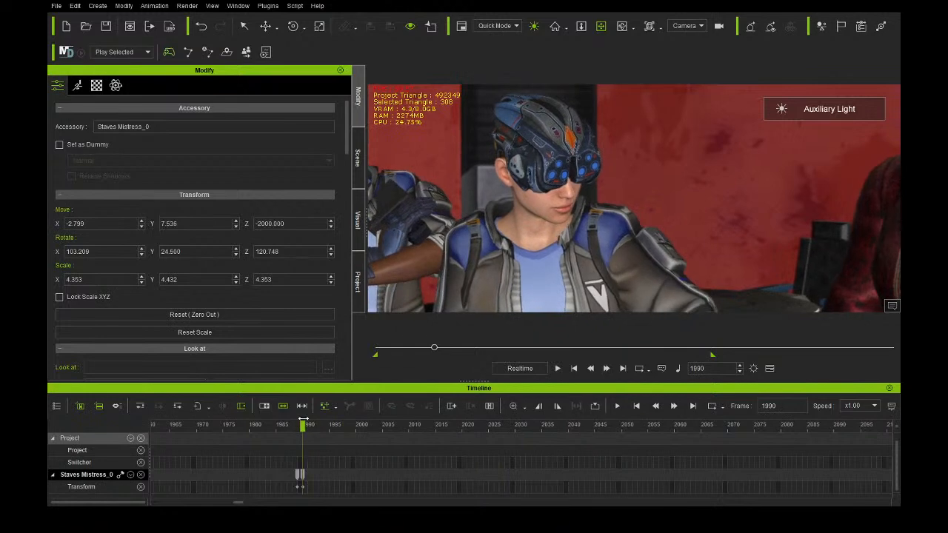
Expand Abregado Security M 2 in the scene list and hide his Scanner accessory.
{"action": "left_click", "coordinate": [358, 157]}
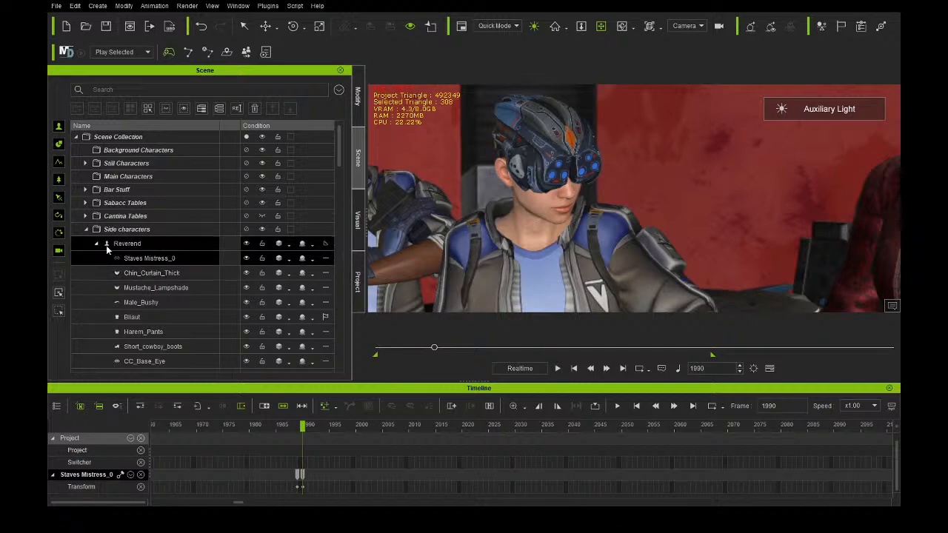
{"action": "left_click", "coordinate": [96, 244]}
{"action": "left_click", "coordinate": [155, 259]}
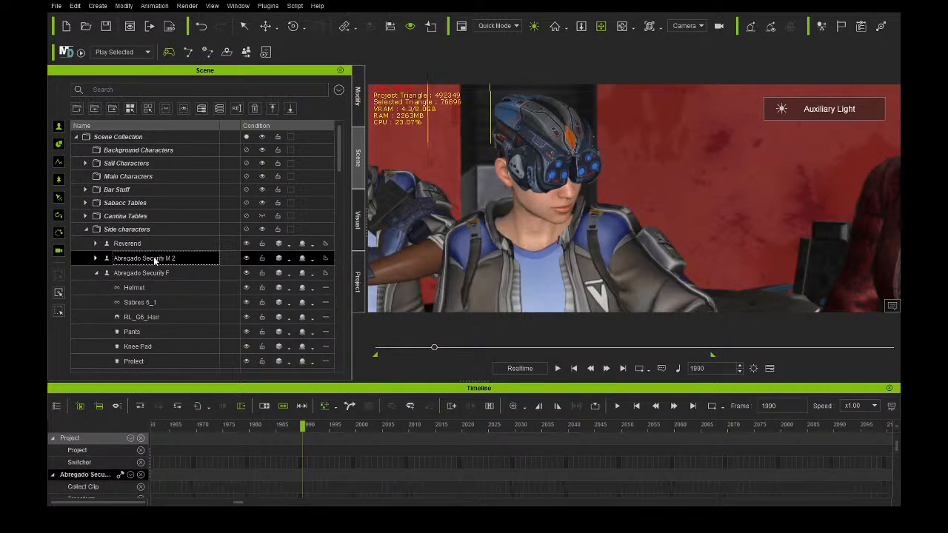
{"action": "left_click", "coordinate": [159, 274]}
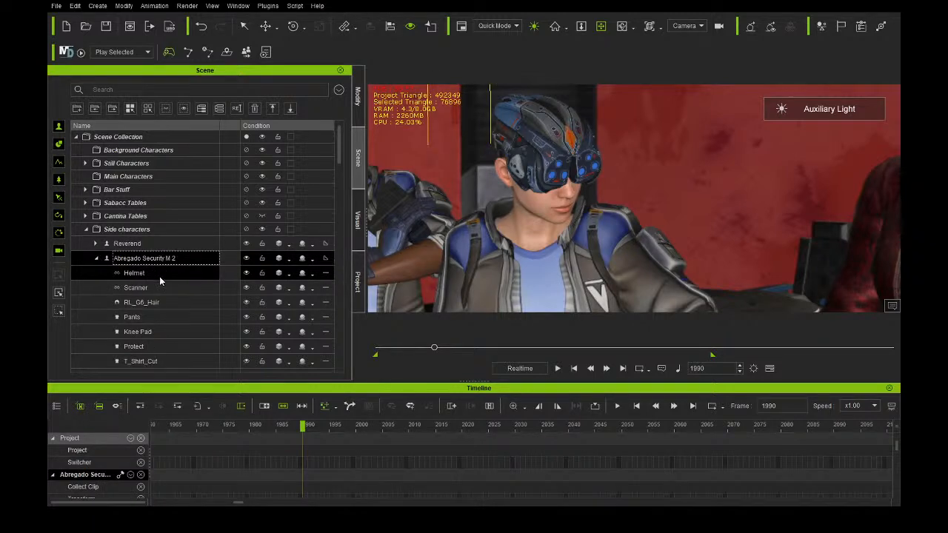
{"action": "left_click", "coordinate": [170, 288]}
{"action": "left_click", "coordinate": [246, 288]}
Start Edit Motion Layer for Abregado Security M 2 at frame 2022 and dismiss the spring effects hint.
{"action": "left_click", "coordinate": [184, 258]}
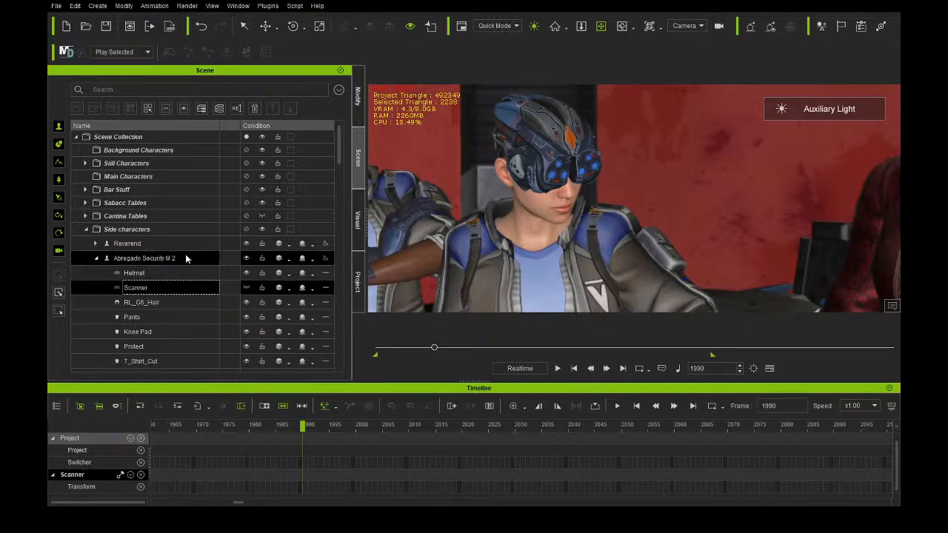
{"action": "left_click_drag", "start_coordinate": [303, 427], "coordinate": [473, 426]}
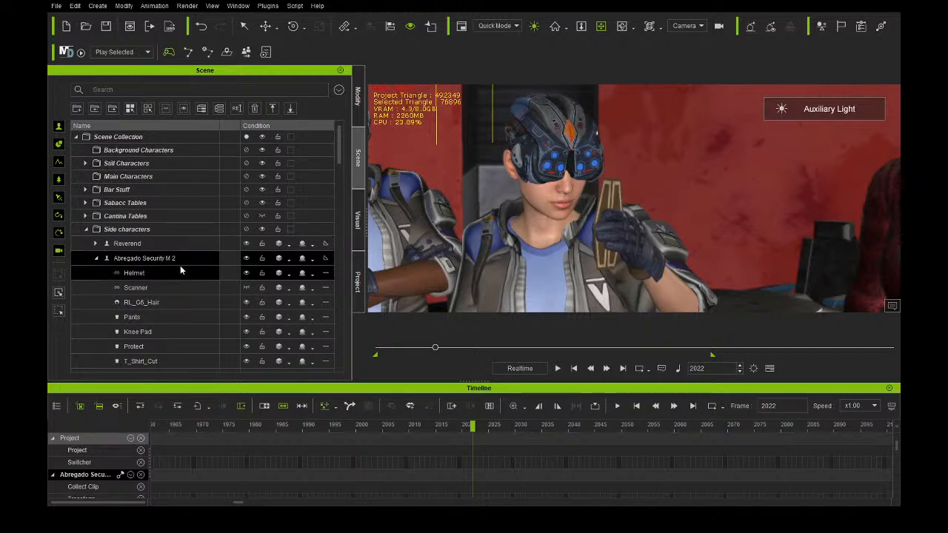
{"action": "left_click", "coordinate": [358, 96]}
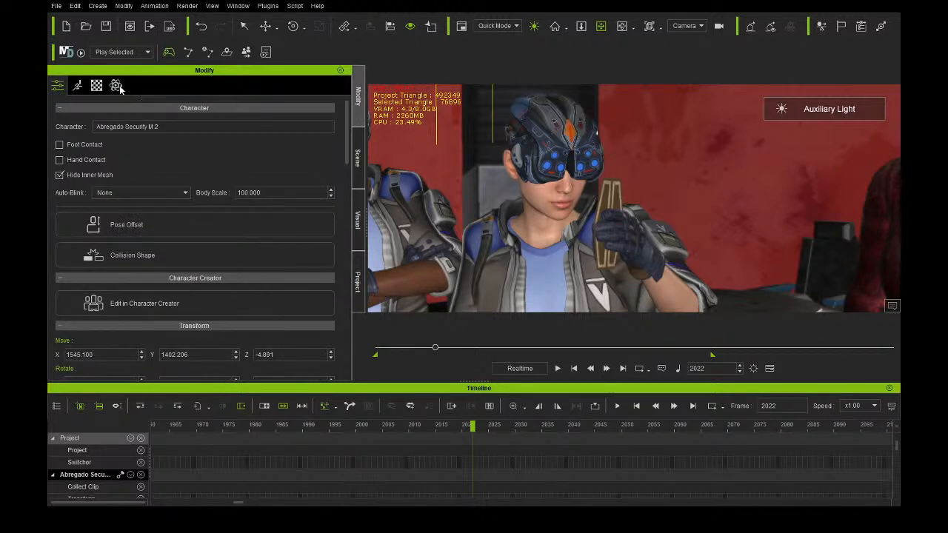
{"action": "left_click", "coordinate": [77, 85]}
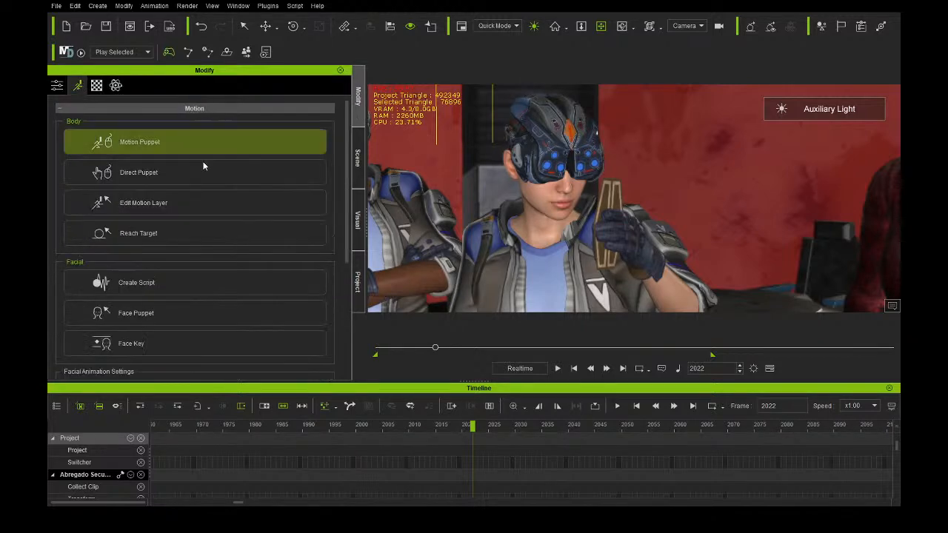
{"action": "left_click", "coordinate": [247, 198]}
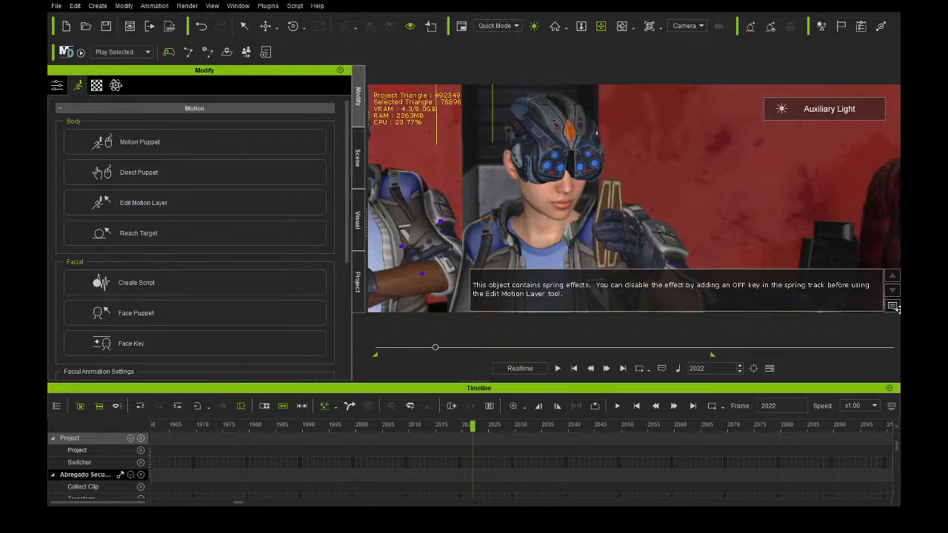
{"action": "left_click", "coordinate": [894, 305]}
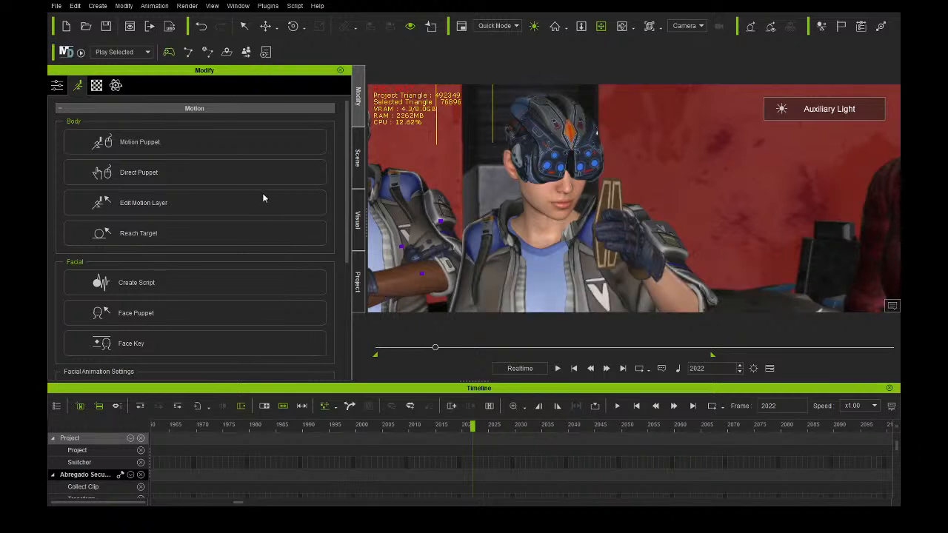
Rotate Abregado Security M 2's hand slightly at frame 1960 in the motion layer and play back the shot.
{"action": "left_click_drag", "start_coordinate": [476, 427], "coordinate": [648, 427]}
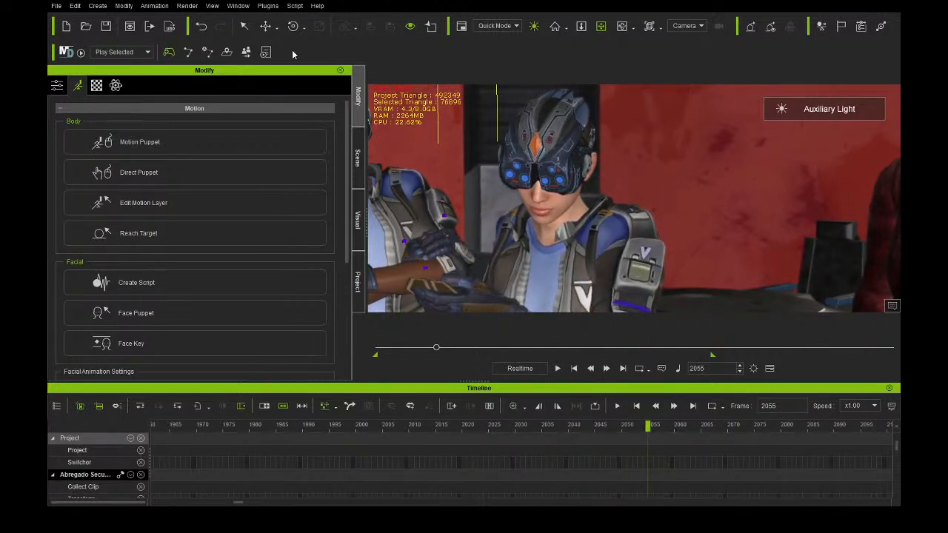
{"action": "left_click", "coordinate": [293, 26]}
{"action": "key", "text": "ctrl+z"}
{"action": "left_click", "coordinate": [402, 262]}
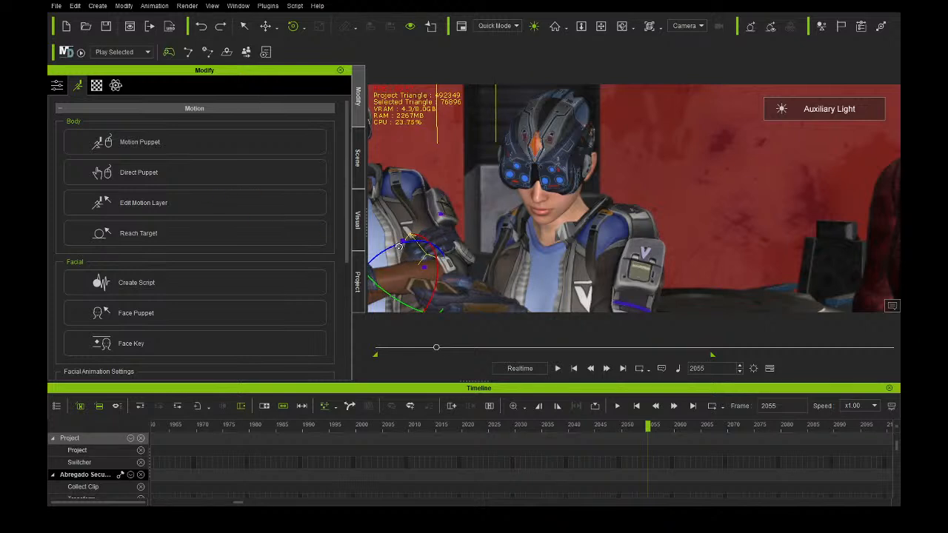
{"action": "left_click_drag", "start_coordinate": [637, 428], "coordinate": [451, 426]}
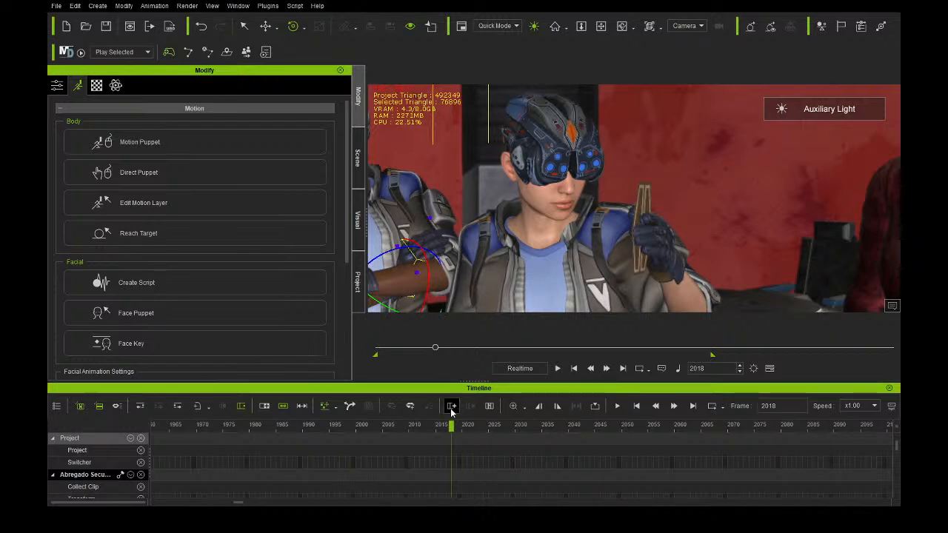
{"action": "left_click_drag", "start_coordinate": [450, 427], "coordinate": [152, 420]}
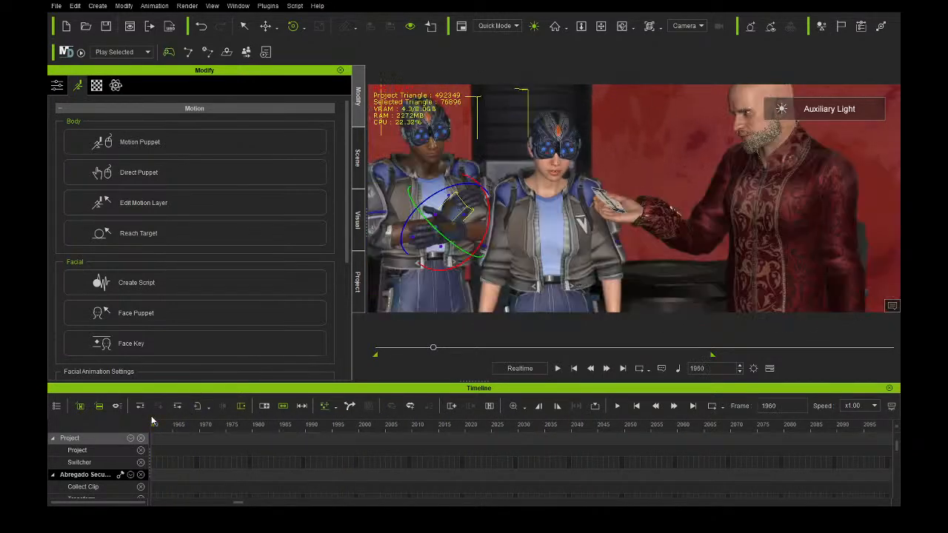
{"action": "left_click_drag", "start_coordinate": [463, 189], "coordinate": [468, 189]}
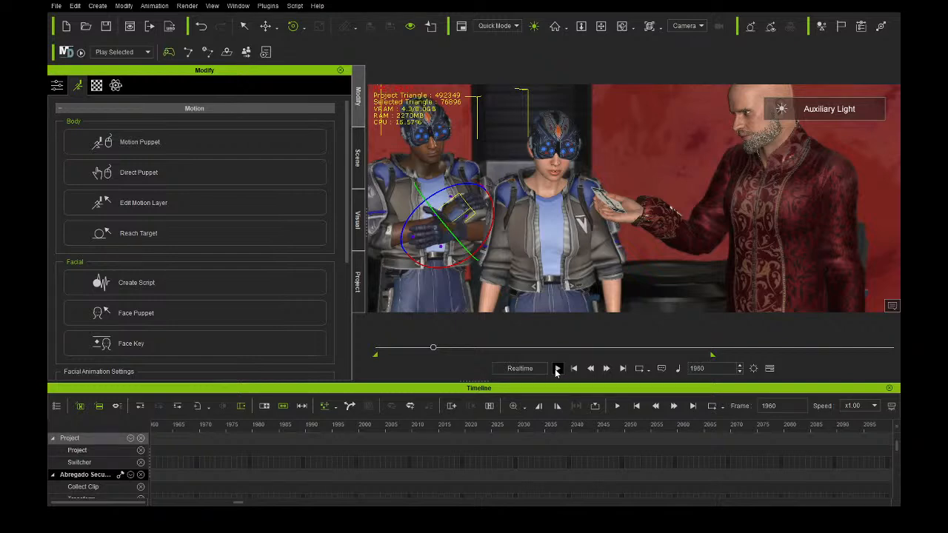
{"action": "left_click", "coordinate": [557, 368]}
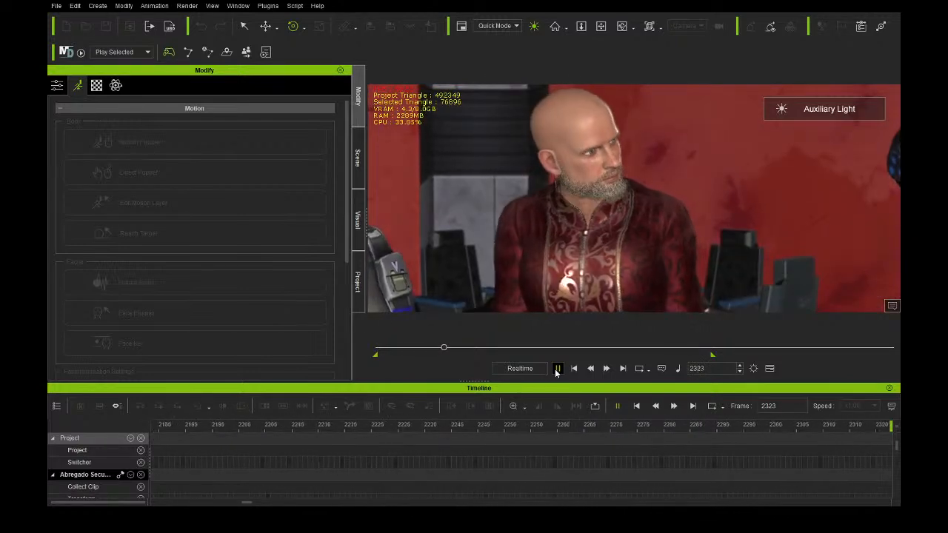
{"action": "left_click", "coordinate": [556, 368]}
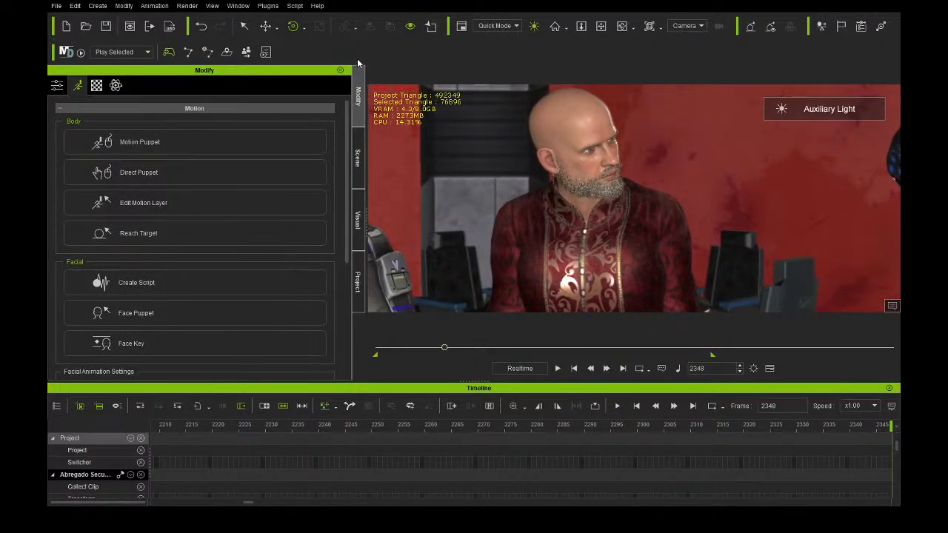
Extend the start of Reverend's Dislike_M expression clip back to about frame 1910, overlapping the Comfortable_F clip.
{"action": "left_click", "coordinate": [357, 157]}
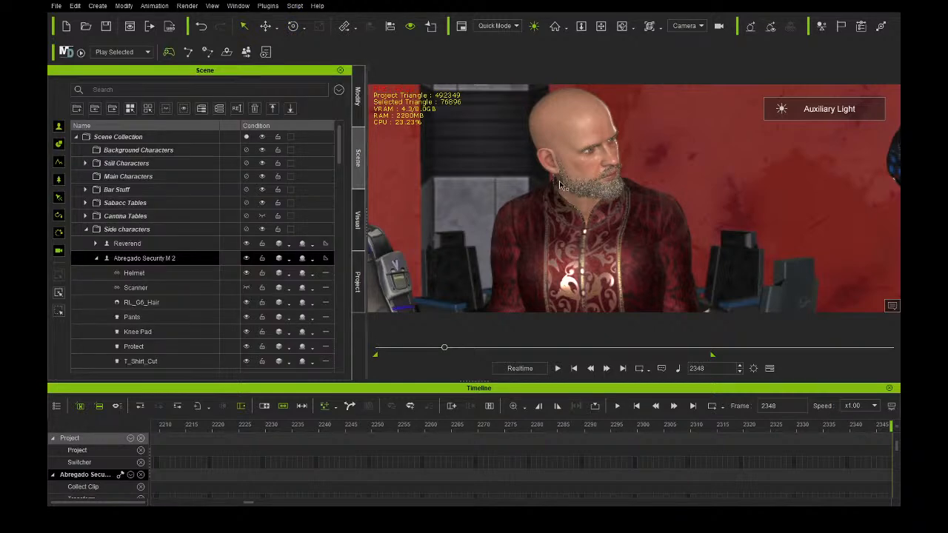
{"action": "left_click", "coordinate": [164, 244]}
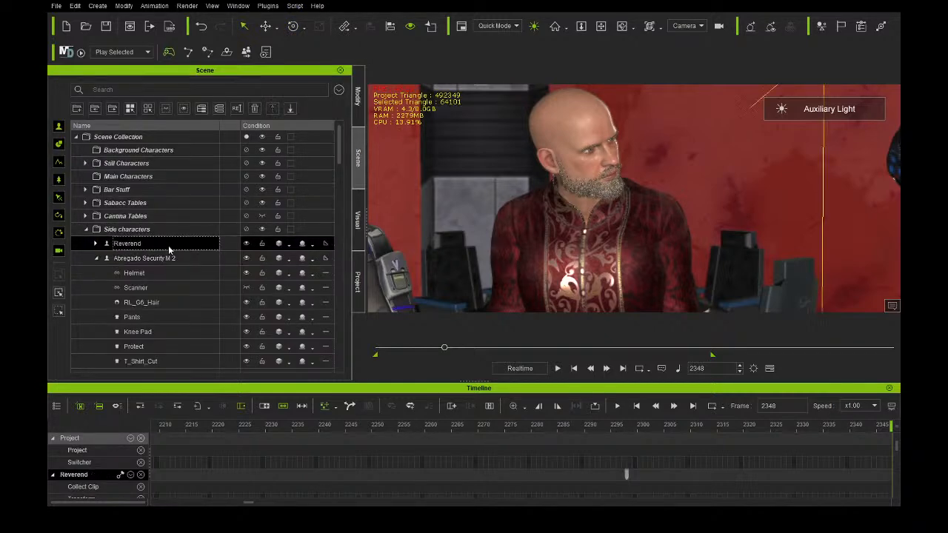
{"action": "scroll", "coordinate": [534, 445], "scroll_direction": "down", "scroll_amount": 3}
{"action": "scroll", "coordinate": [527, 444], "scroll_direction": "down", "scroll_amount": 8, "text": "ctrl"}
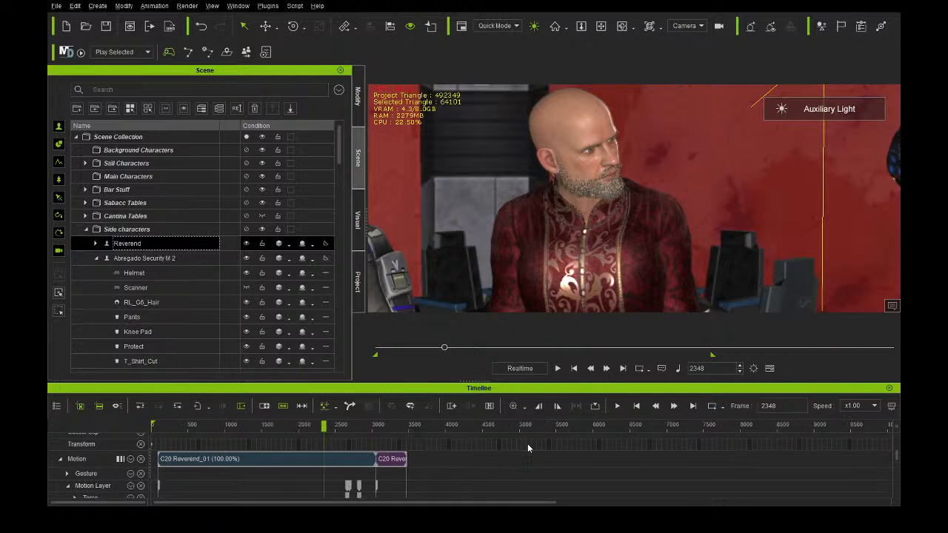
{"action": "scroll", "coordinate": [348, 458], "scroll_direction": "down", "scroll_amount": 6}
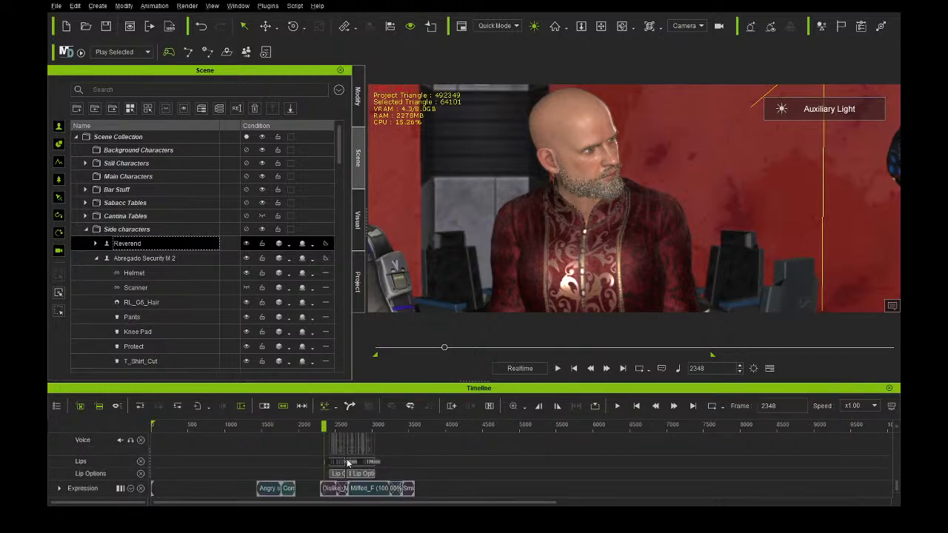
{"action": "scroll", "coordinate": [347, 458], "scroll_direction": "up", "scroll_amount": 6, "text": "ctrl"}
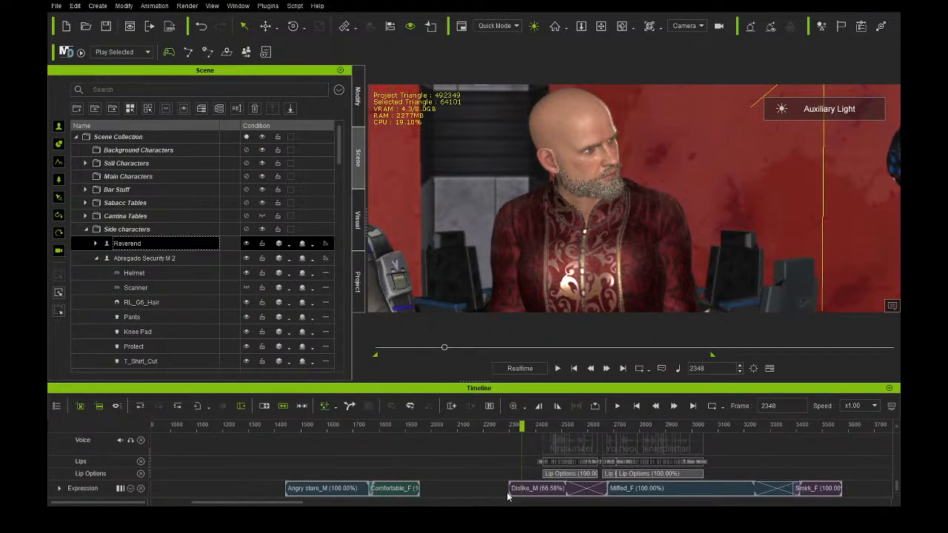
{"action": "left_click_drag", "start_coordinate": [508, 491], "coordinate": [409, 501]}
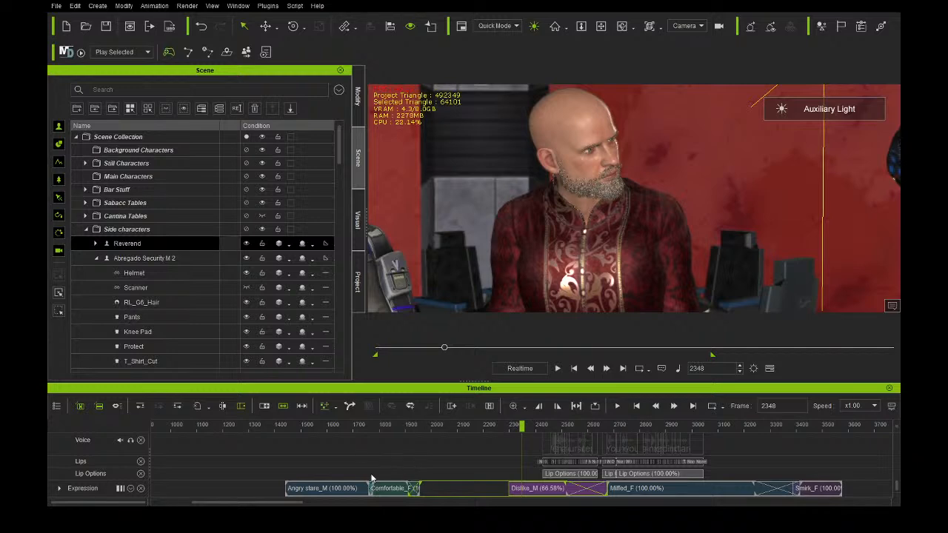
Play the scene from frame 1910 to review Reverend's blended facial expression.
{"action": "left_click_drag", "start_coordinate": [274, 427], "coordinate": [408, 435]}
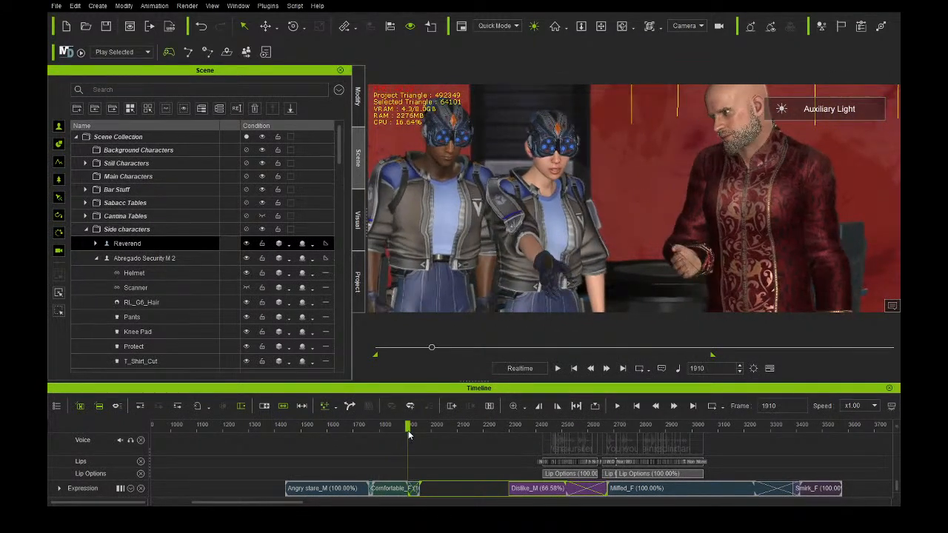
{"action": "left_click", "coordinate": [558, 368]}
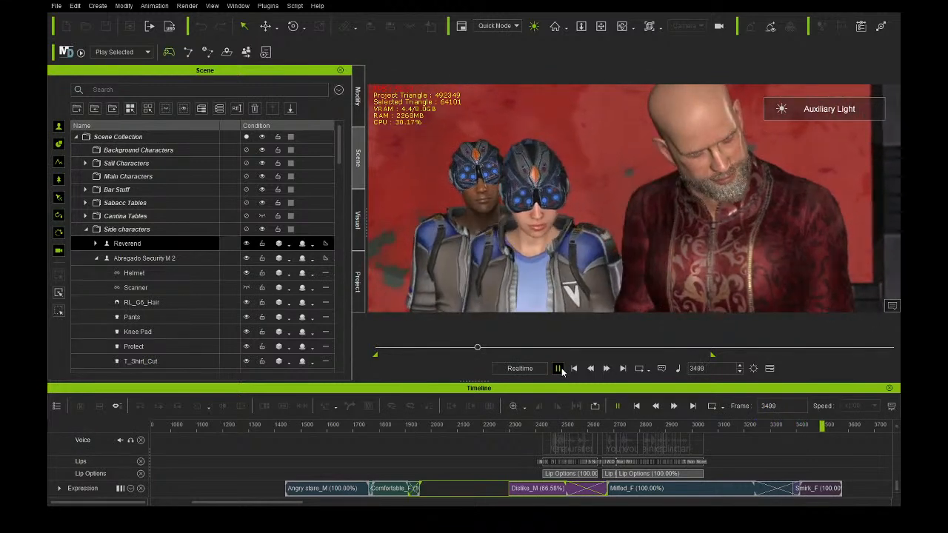
{"action": "left_click", "coordinate": [561, 371]}
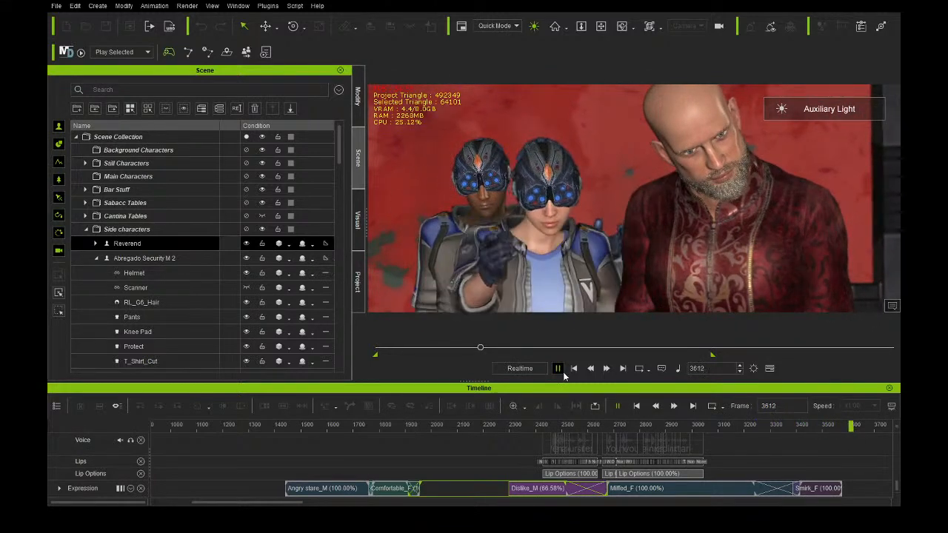
Return to frame 1852, collapse the Abregado Security guards' hierarchies in the scene list, and select Abregado Security F.
{"action": "left_click_drag", "start_coordinate": [535, 425], "coordinate": [393, 428]}
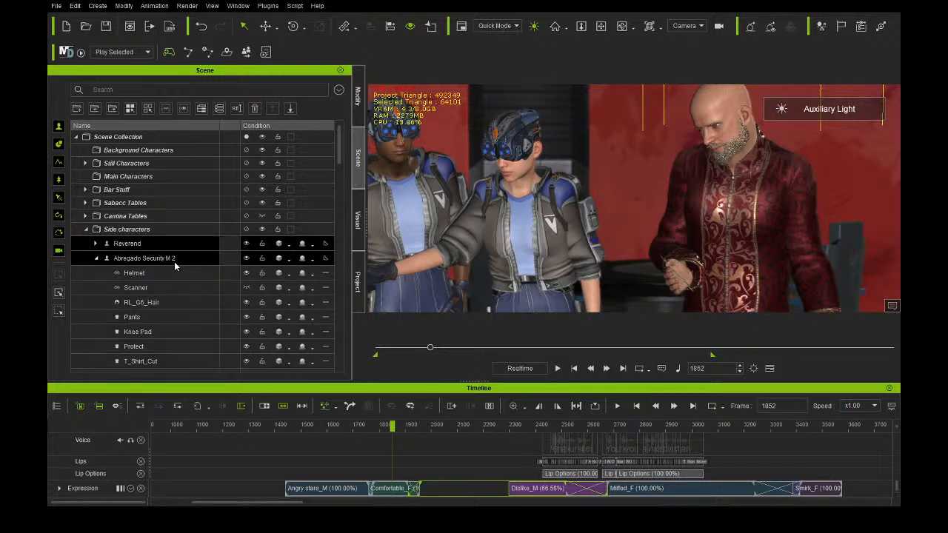
{"action": "scroll", "coordinate": [179, 264], "scroll_direction": "down", "scroll_amount": 6}
{"action": "scroll", "coordinate": [178, 264], "scroll_direction": "up", "scroll_amount": 6}
{"action": "left_click", "coordinate": [95, 258]}
{"action": "left_click", "coordinate": [96, 272]}
{"action": "left_click", "coordinate": [118, 288]}
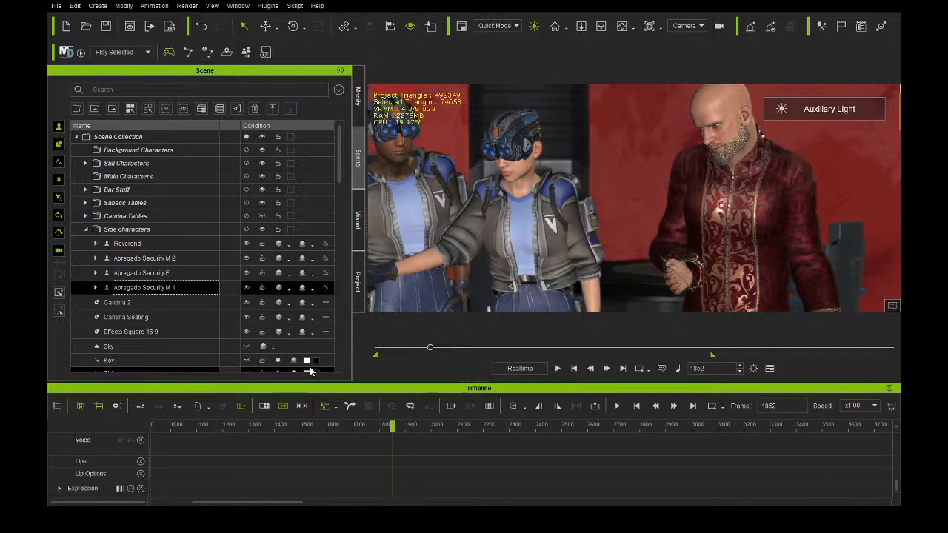
{"action": "left_click", "coordinate": [174, 275], "text": "ctrl"}
{"action": "left_click", "coordinate": [175, 277]}
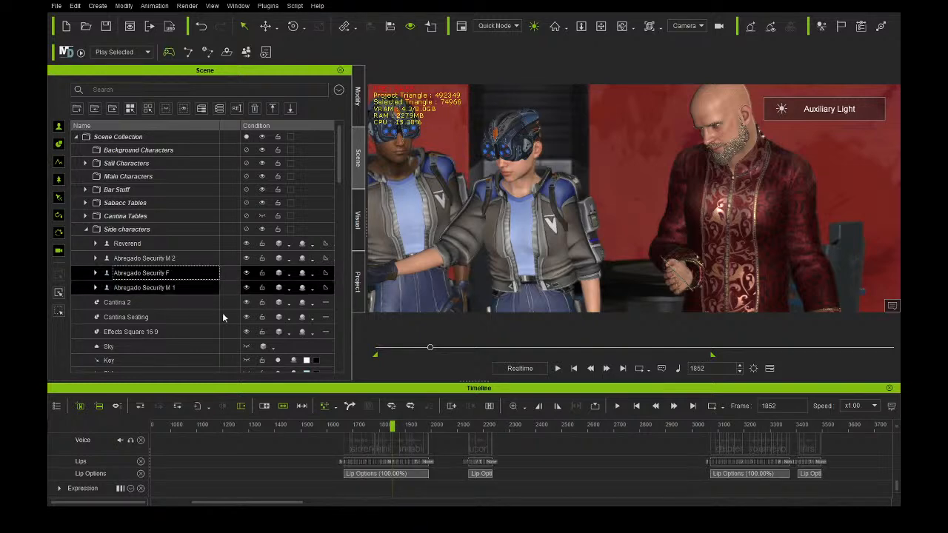
Scrub to frame 1945 and play the scene from just before Abregado Security F's first voice clip to review the performance.
{"action": "left_click_drag", "start_coordinate": [396, 428], "coordinate": [417, 421]}
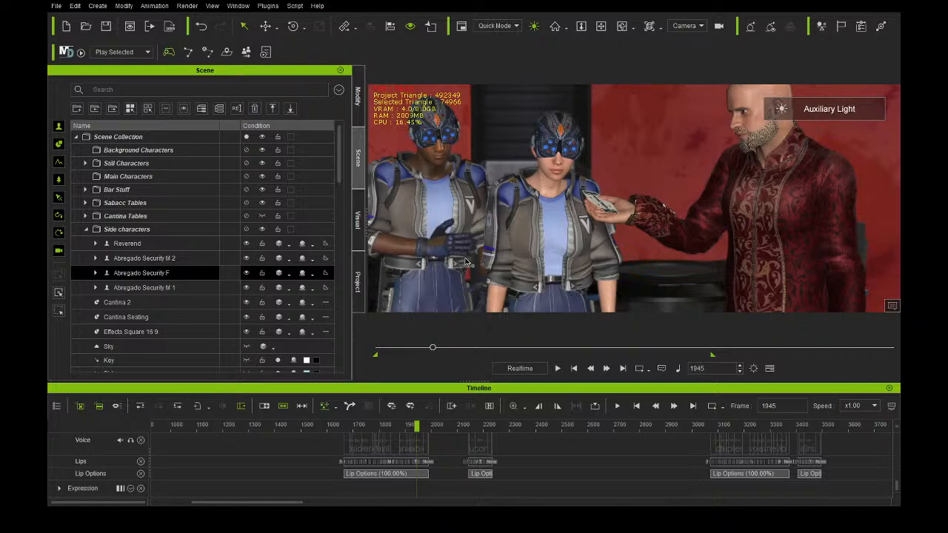
{"action": "left_click", "coordinate": [335, 424]}
{"action": "left_click", "coordinate": [558, 368]}
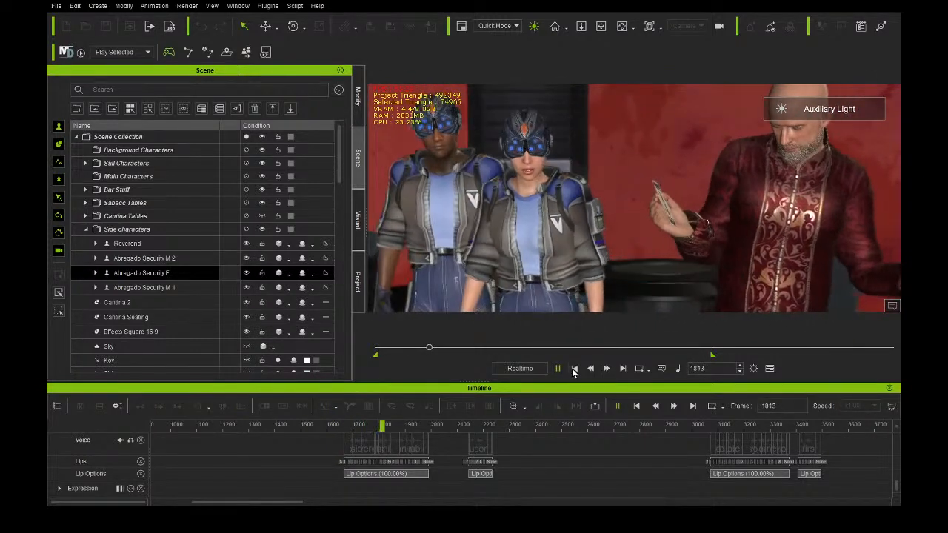
{"action": "left_click", "coordinate": [559, 369]}
{"action": "left_click", "coordinate": [560, 368]}
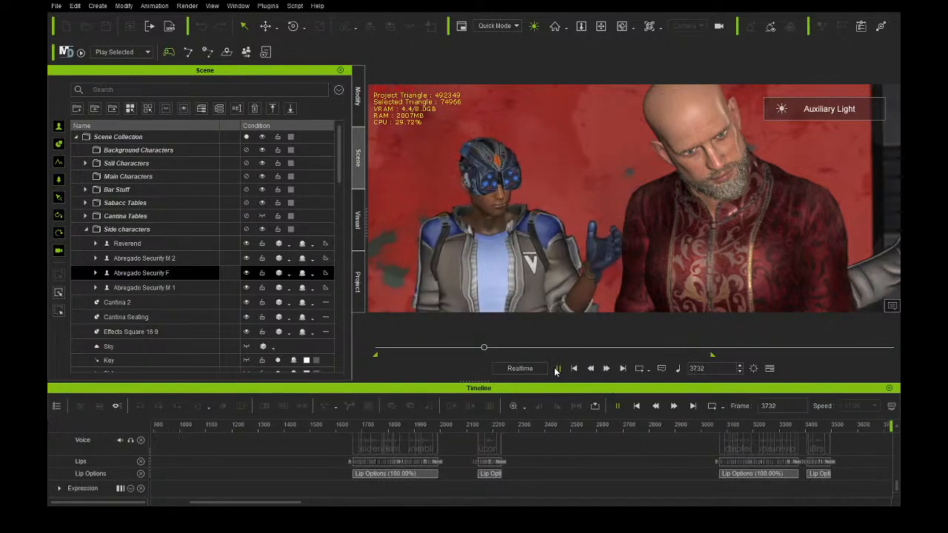
{"action": "key", "text": "space"}
Start Edit Motion Layer for Abregado Security M 1, go to frame 0, and dismiss the spring effects hint.
{"action": "left_click_drag", "start_coordinate": [701, 427], "coordinate": [278, 424]}
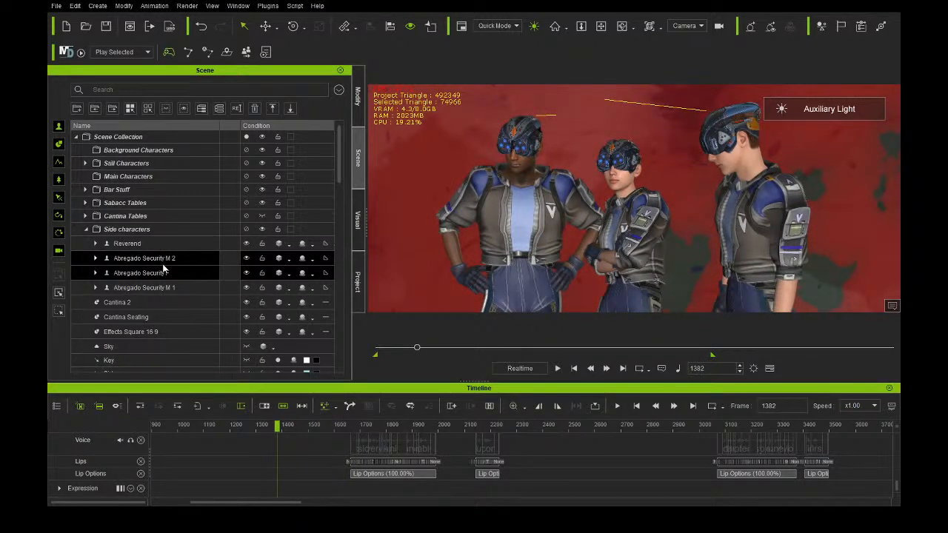
{"action": "left_click", "coordinate": [174, 288]}
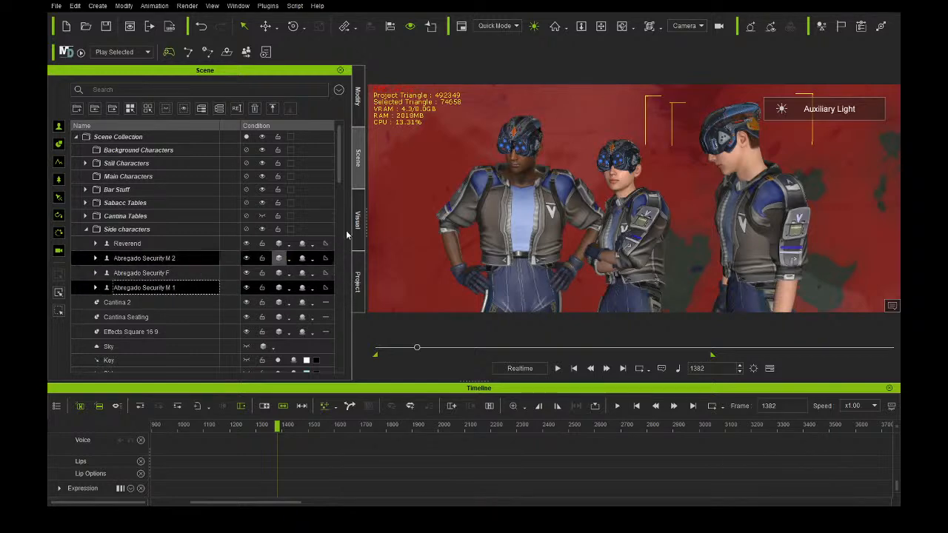
{"action": "left_click", "coordinate": [358, 96]}
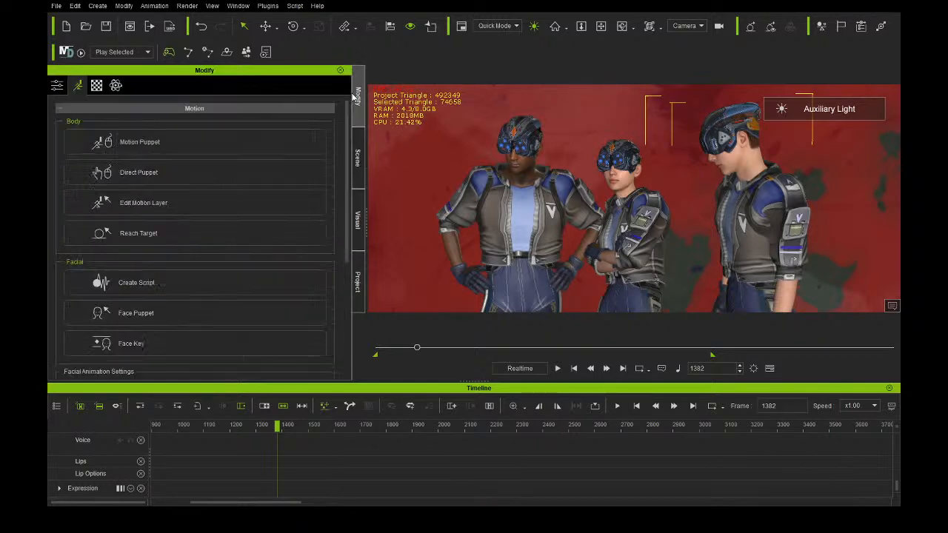
{"action": "left_click", "coordinate": [143, 201]}
{"action": "left_click_drag", "start_coordinate": [415, 348], "coordinate": [285, 355]}
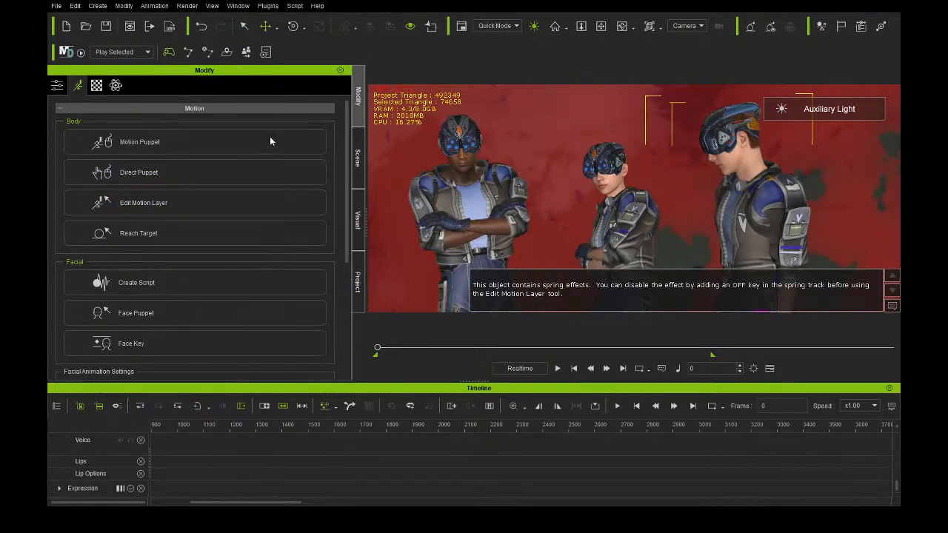
{"action": "left_click", "coordinate": [891, 306]}
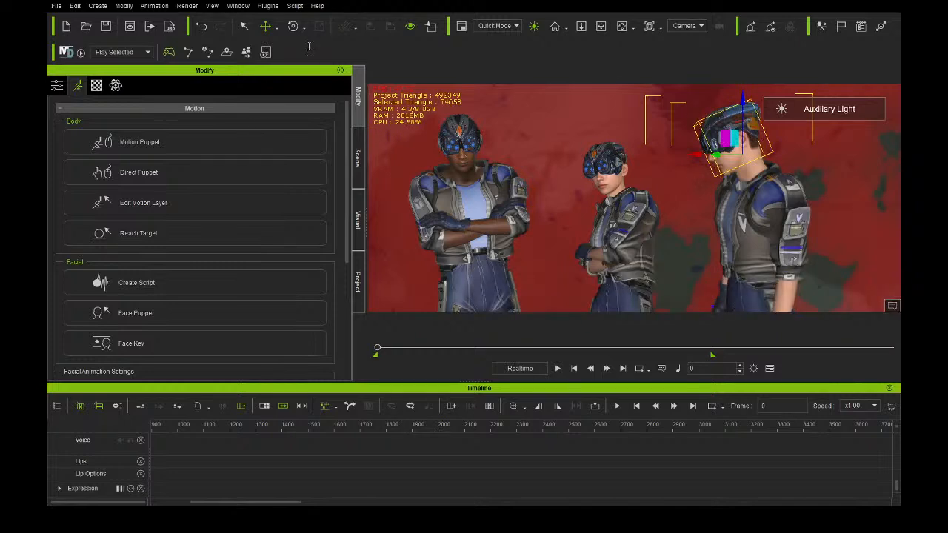
Rotate Abregado Security M 1's head toward the camera at frame 0 in the motion layer and play back the shot.
{"action": "left_click", "coordinate": [293, 24]}
{"action": "left_click_drag", "start_coordinate": [739, 161], "coordinate": [786, 131]}
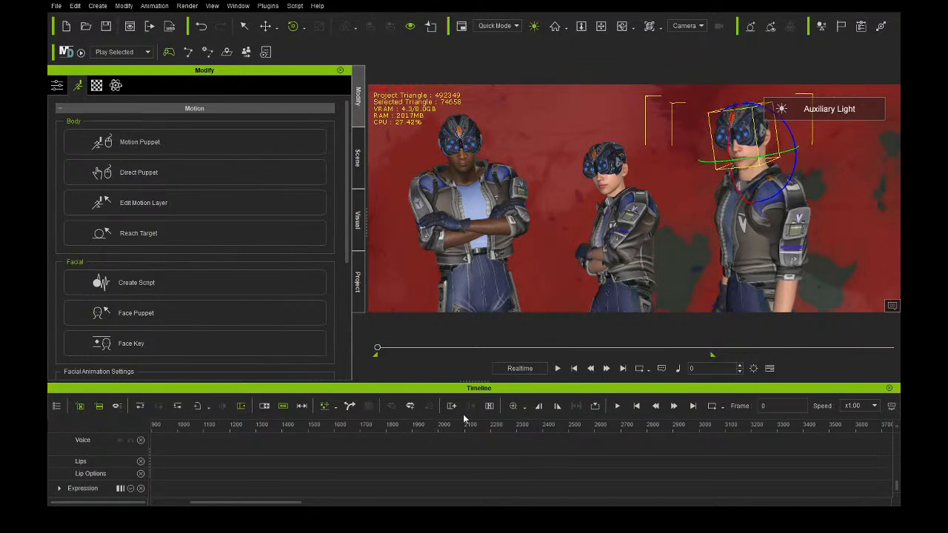
{"action": "scroll", "coordinate": [429, 458], "scroll_direction": "down", "scroll_amount": 5}
{"action": "scroll", "coordinate": [426, 463], "scroll_direction": "down", "scroll_amount": 1}
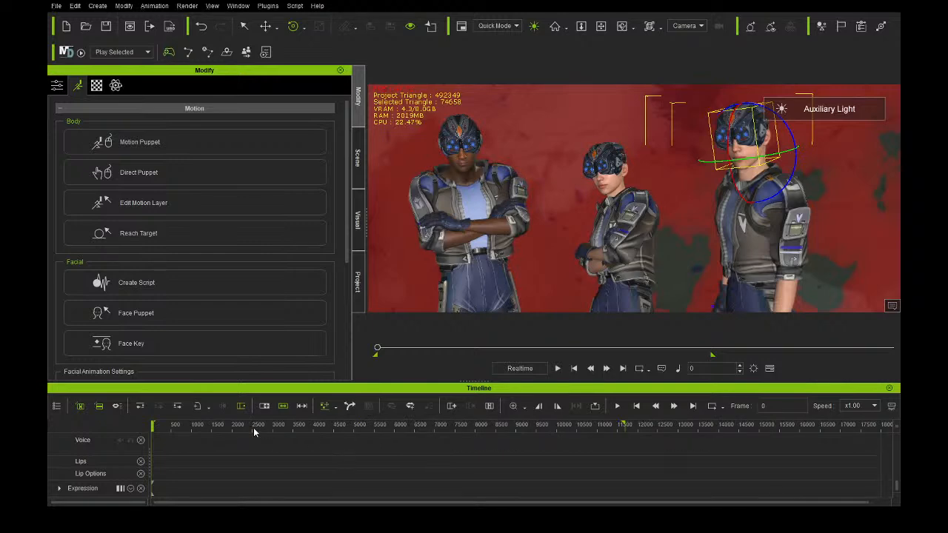
{"action": "left_click_drag", "start_coordinate": [233, 423], "coordinate": [203, 453]}
{"action": "left_click", "coordinate": [558, 368]}
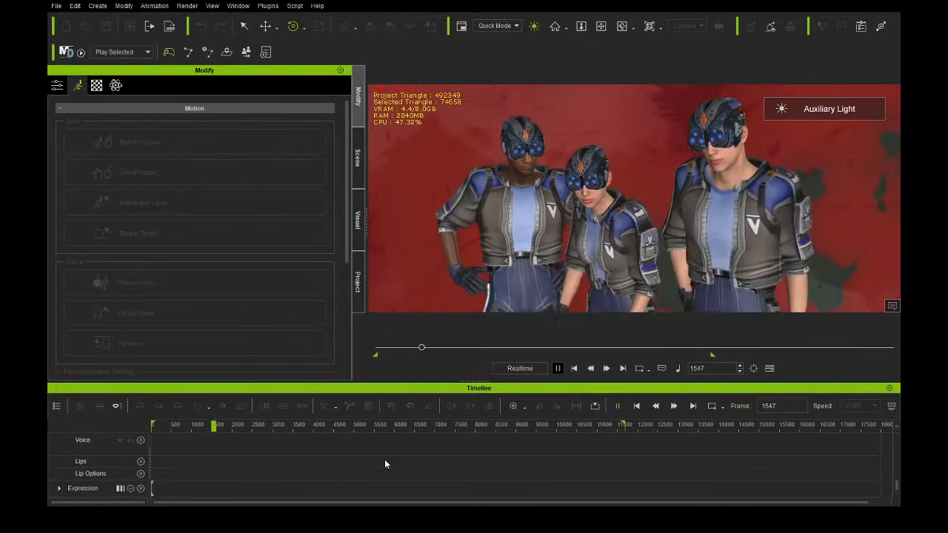
{"action": "key", "text": "space"}
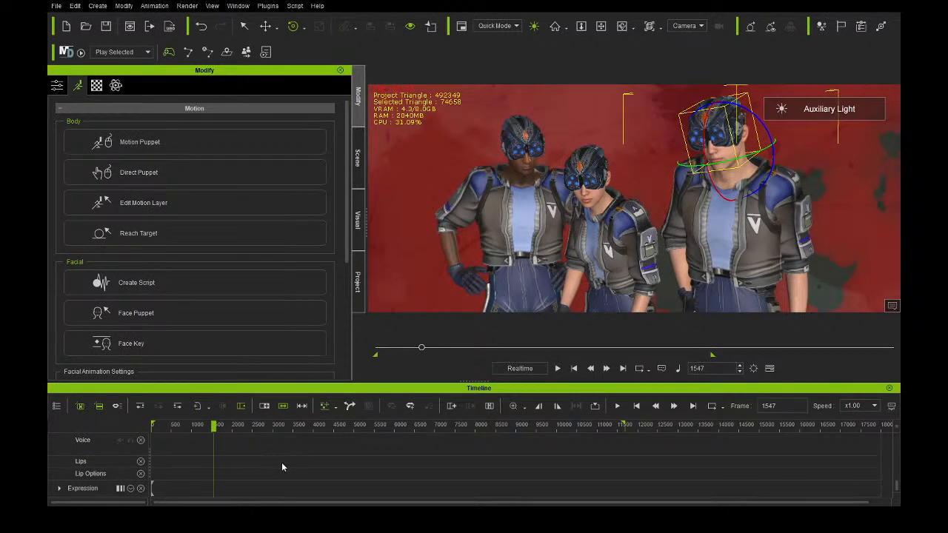
Rotate Abregado Security M 1's head back toward the other two guards at frame 1594 in the motion layer.
{"action": "scroll", "coordinate": [281, 463], "scroll_direction": "up", "scroll_amount": 3}
{"action": "scroll", "coordinate": [281, 463], "scroll_direction": "down", "scroll_amount": 1}
{"action": "scroll", "coordinate": [280, 464], "scroll_direction": "up", "scroll_amount": 5, "text": "ctrl"}
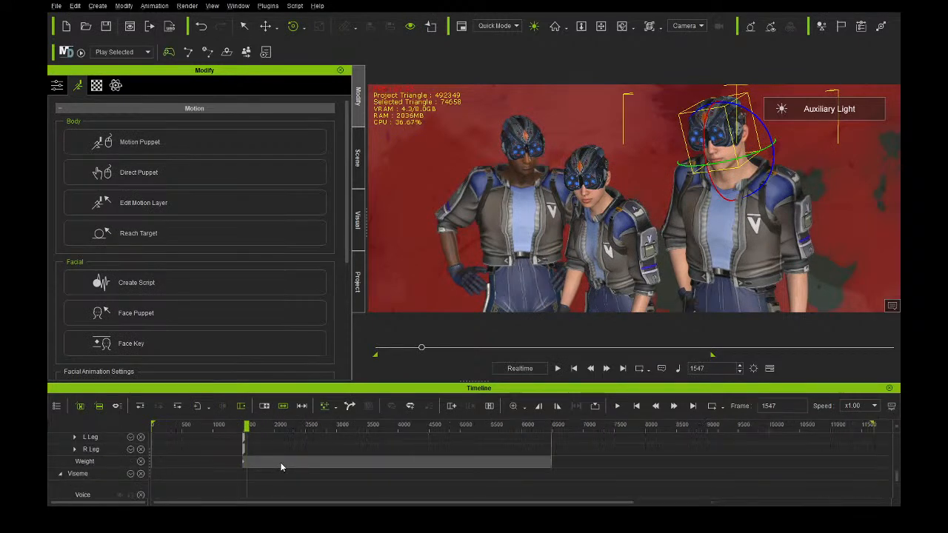
{"action": "scroll", "coordinate": [357, 468], "scroll_direction": "up", "scroll_amount": 3, "text": "ctrl"}
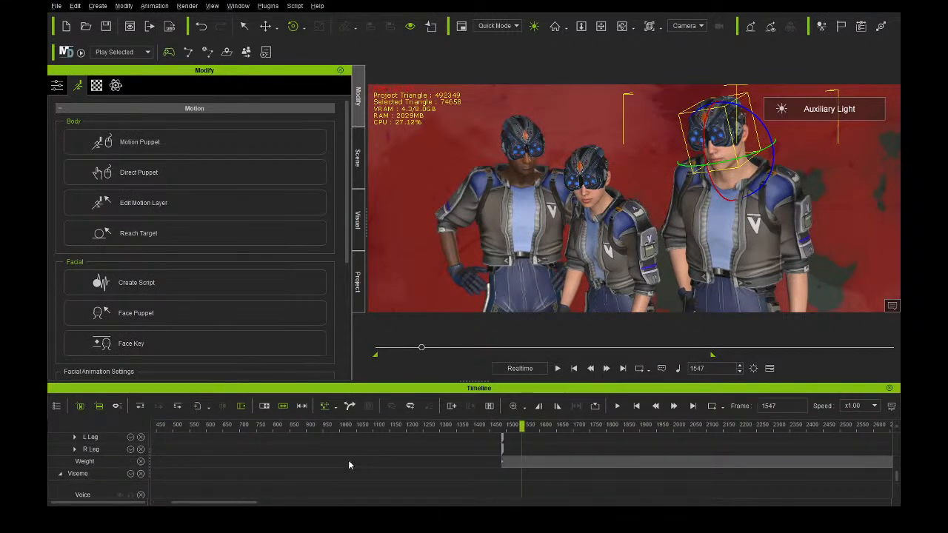
{"action": "key", "text": "Home"}
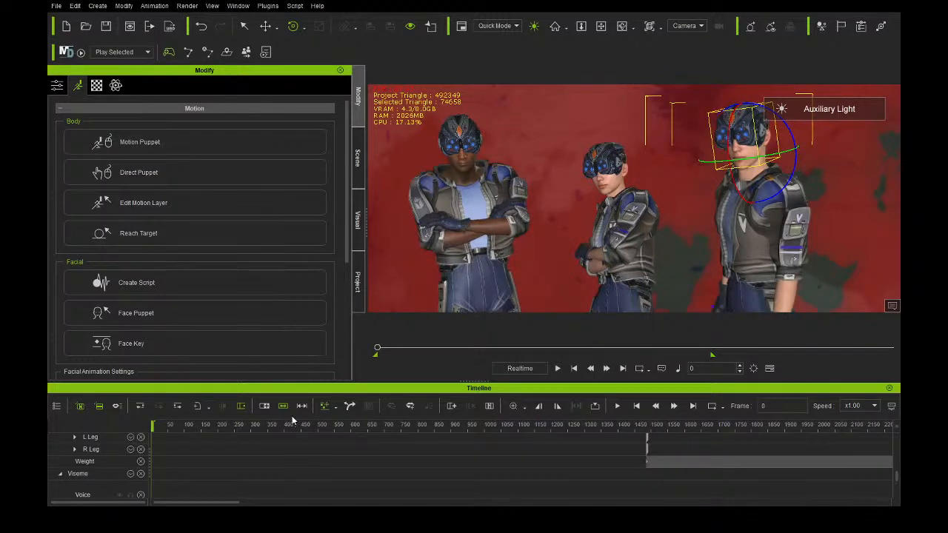
{"action": "left_click_drag", "start_coordinate": [637, 432], "coordinate": [646, 428]}
{"action": "scroll", "coordinate": [646, 428], "scroll_direction": "up", "scroll_amount": 3, "text": "ctrl"}
{"action": "scroll", "coordinate": [642, 426], "scroll_direction": "up", "scroll_amount": 1, "text": "ctrl"}
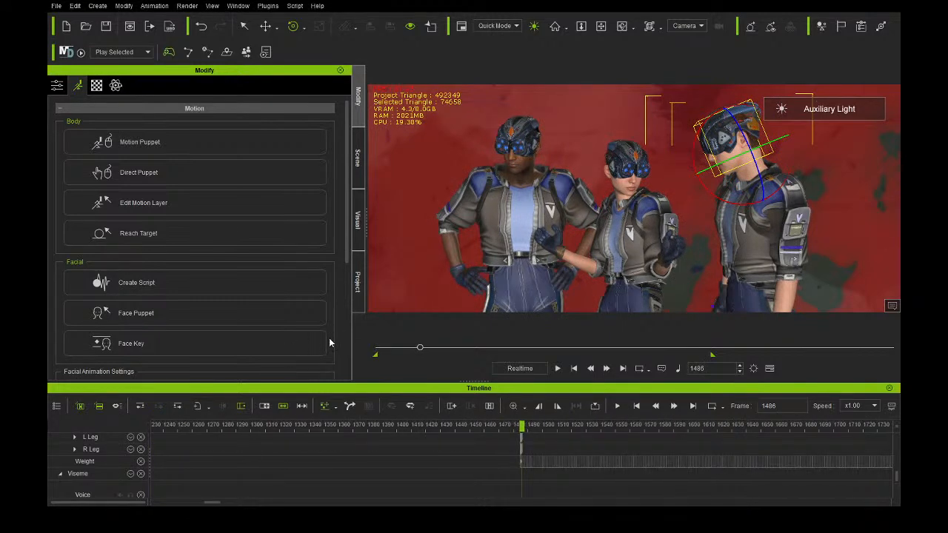
{"action": "left_click_drag", "start_coordinate": [540, 426], "coordinate": [679, 425]}
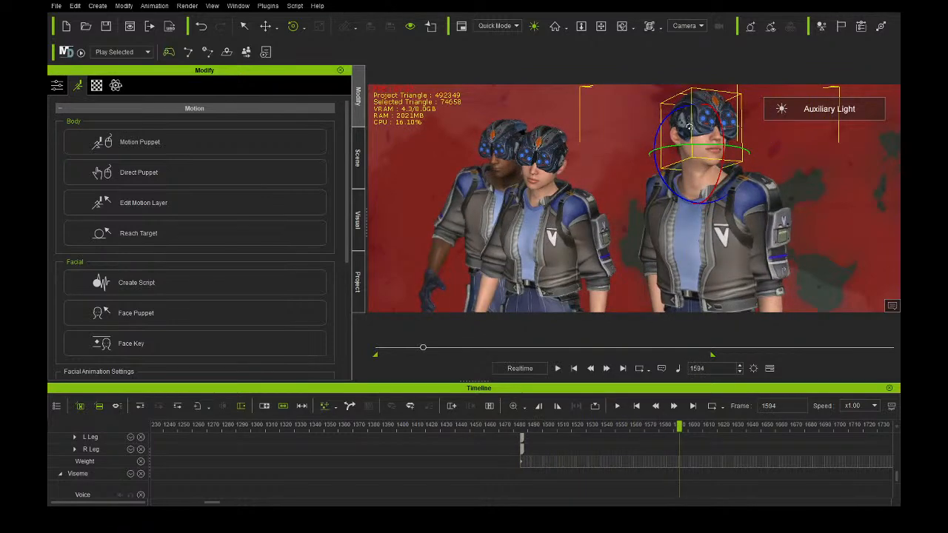
{"action": "left_click_drag", "start_coordinate": [694, 145], "coordinate": [678, 171]}
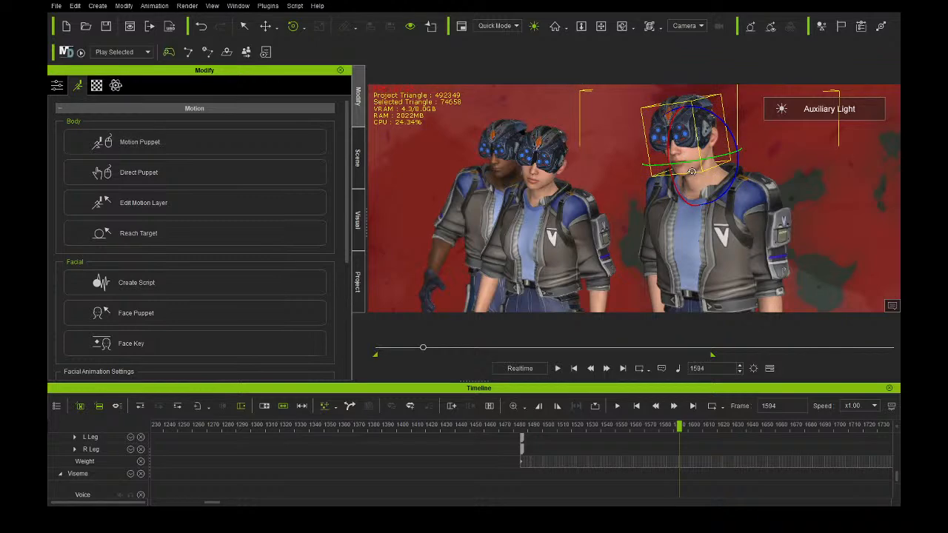
Play the shot from frame 1480 to review Abregado Security M 1's head turn.
{"action": "left_click", "coordinate": [520, 424]}
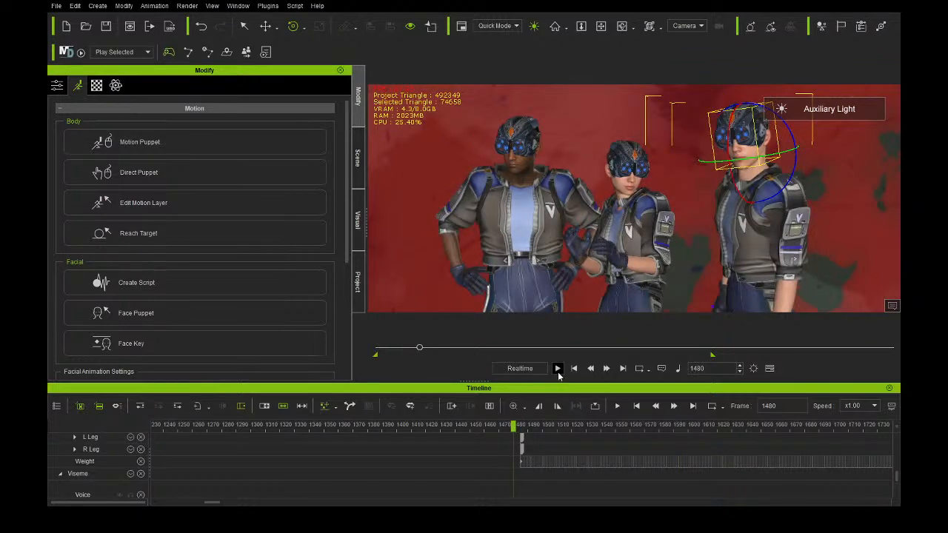
{"action": "left_click", "coordinate": [558, 368]}
{"action": "left_click", "coordinate": [558, 369]}
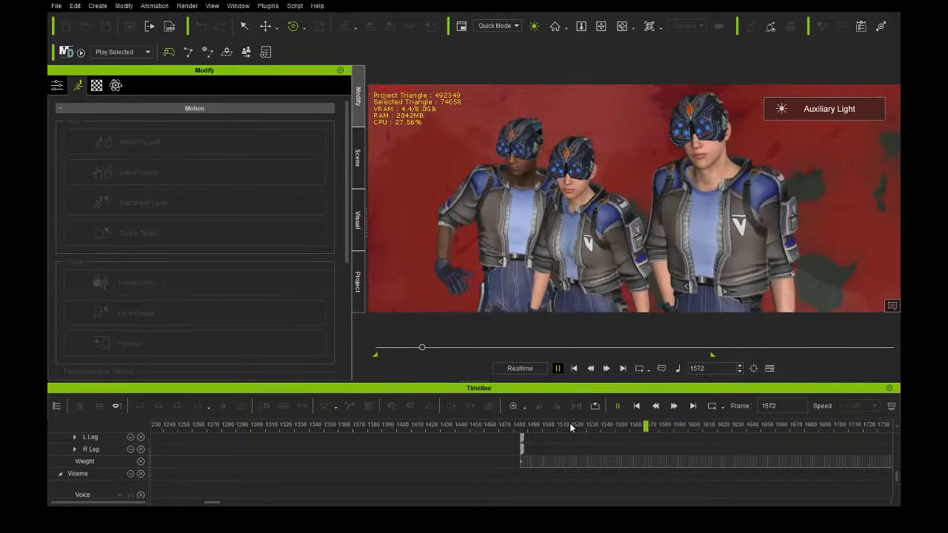
Move Abregado Security M 1's motion layer key from frame 1594 to frame 1507 and play back the head turn.
{"action": "scroll", "coordinate": [569, 448], "scroll_direction": "up", "scroll_amount": 4}
{"action": "left_click", "coordinate": [679, 490]}
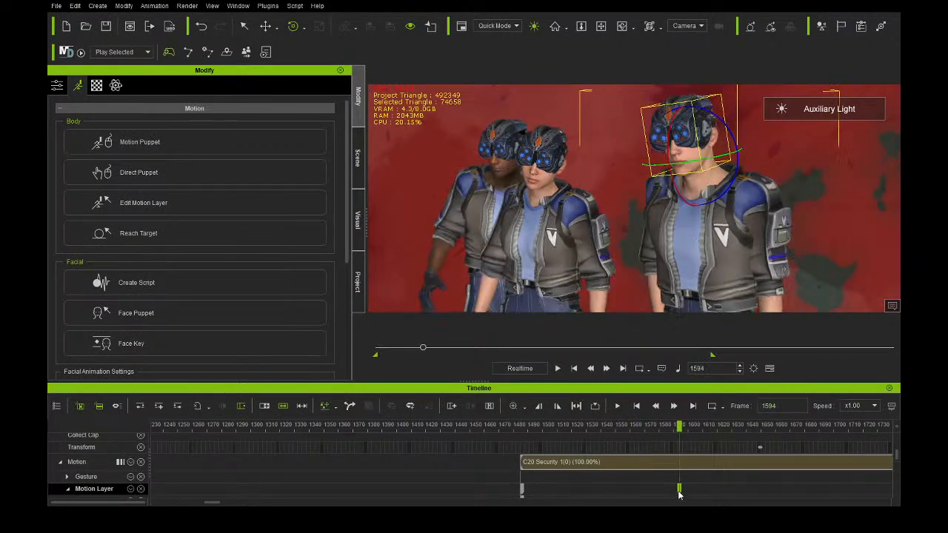
{"action": "left_click", "coordinate": [526, 424]}
{"action": "left_click_drag", "start_coordinate": [530, 434], "coordinate": [554, 437]}
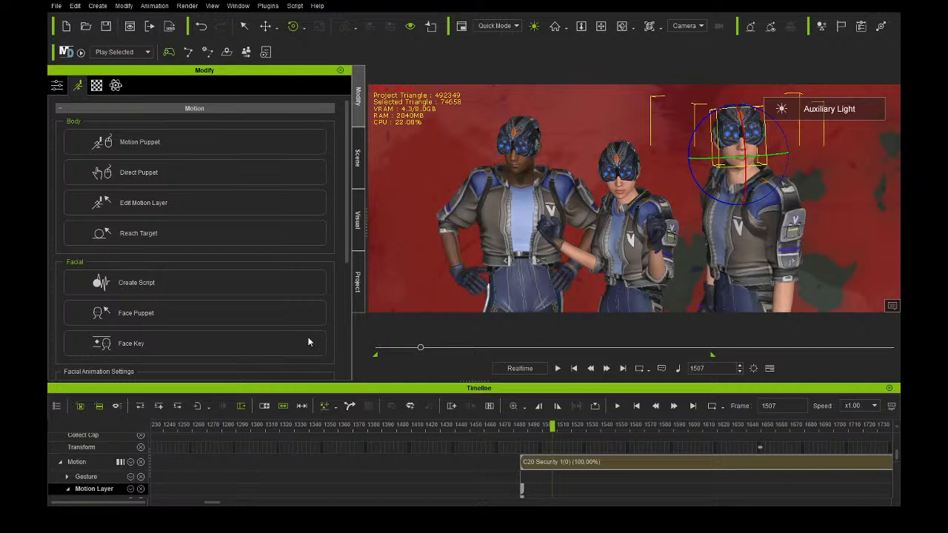
{"action": "left_click", "coordinate": [214, 343]}
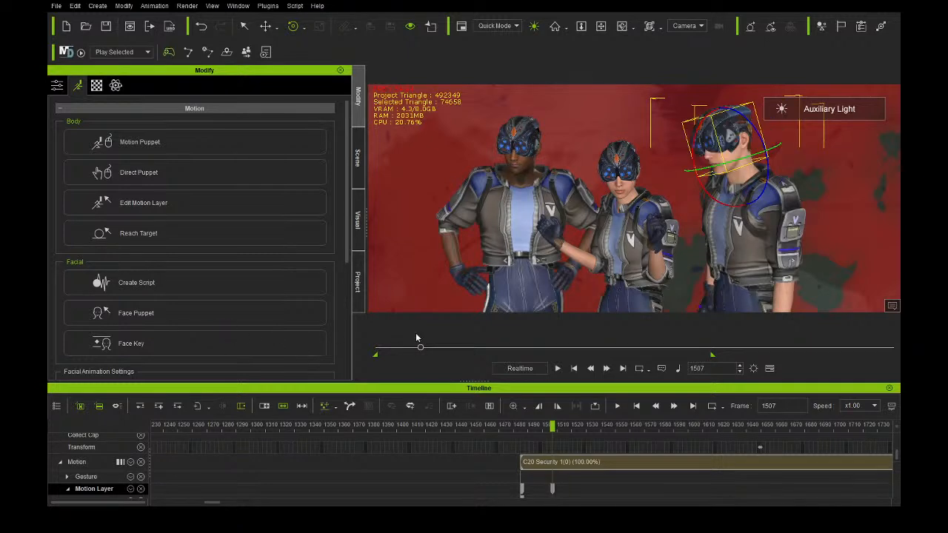
{"action": "left_click", "coordinate": [519, 425]}
{"action": "left_click", "coordinate": [558, 368]}
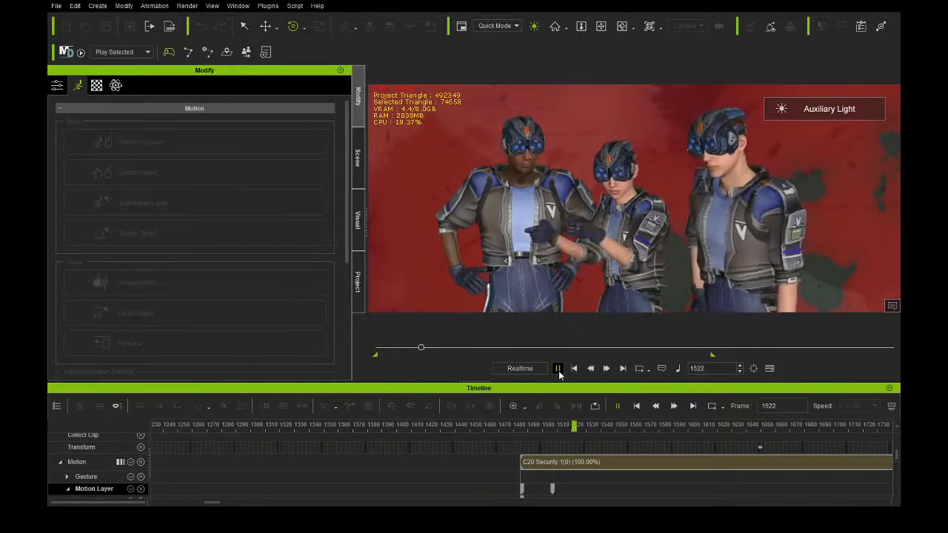
Place Abregado Security M 1's head-turn key at frame 1537 on the motion layer and play the shot from frame 1483.
{"action": "left_click", "coordinate": [551, 489]}
{"action": "left_click_drag", "start_coordinate": [555, 428], "coordinate": [598, 441]}
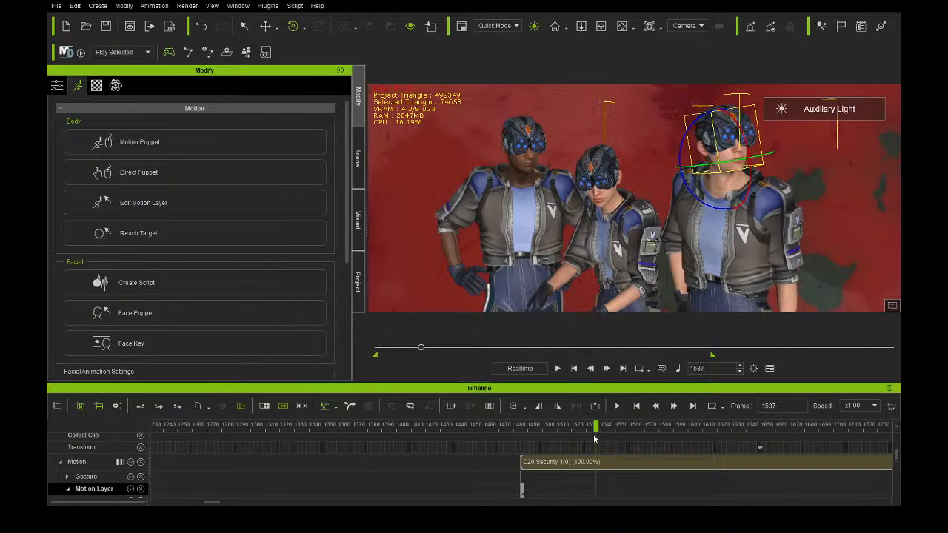
{"action": "key", "text": "ctrl+v"}
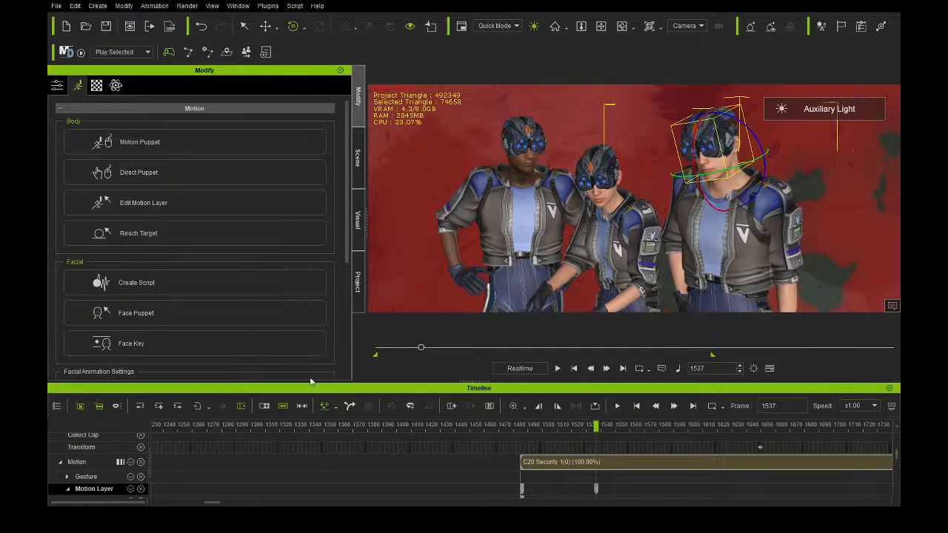
{"action": "left_click", "coordinate": [516, 431]}
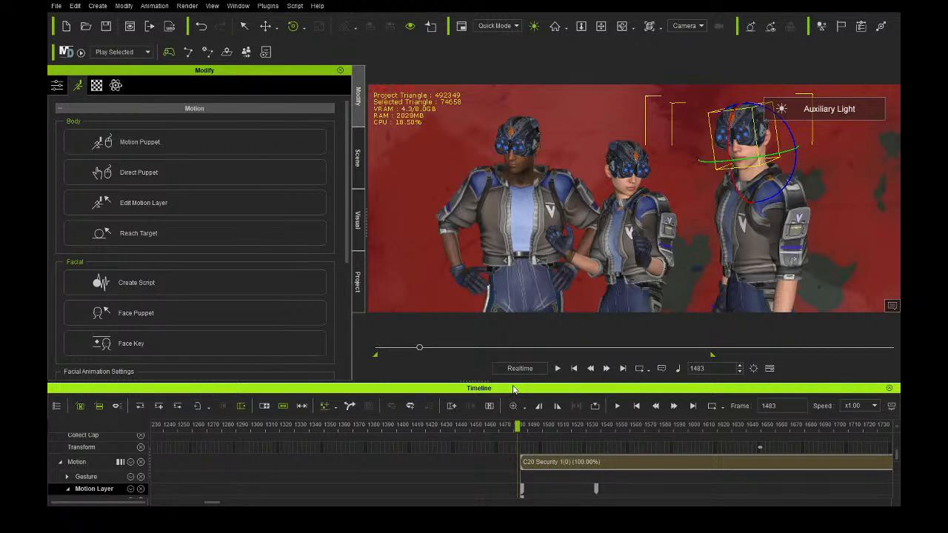
{"action": "left_click", "coordinate": [557, 369]}
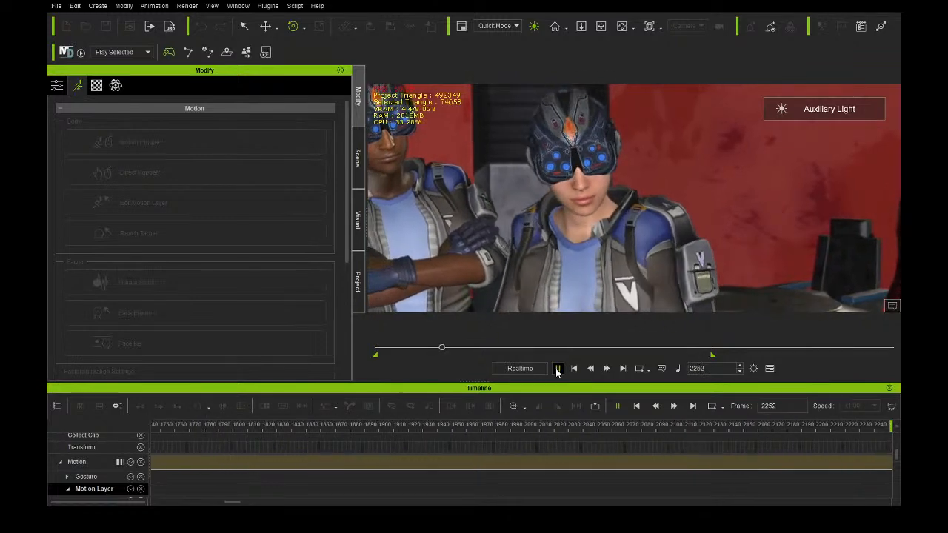
{"action": "left_click", "coordinate": [557, 368]}
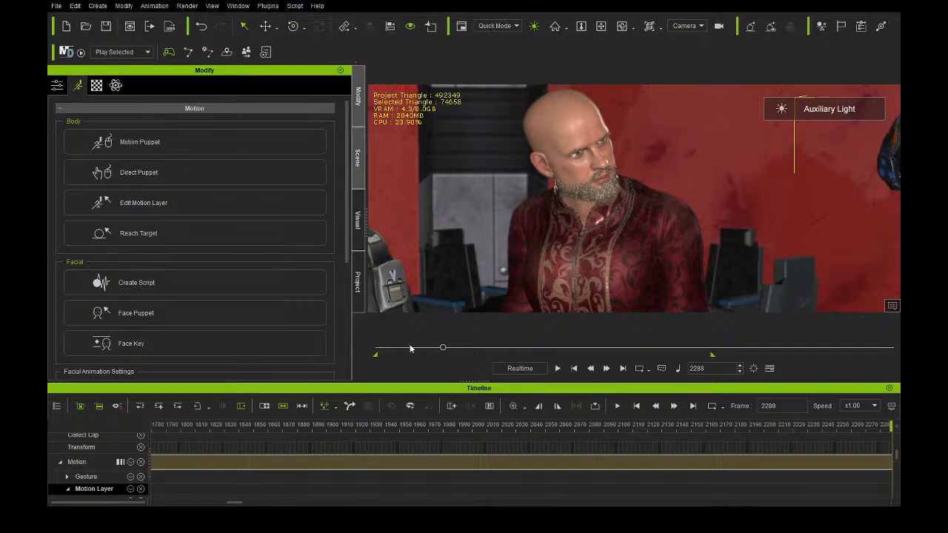
Replay the shot from before the C20 Security 1 clip through frame 1536 to check the head turn's timing.
{"action": "scroll", "coordinate": [397, 427], "scroll_direction": "down", "scroll_amount": 5}
{"action": "scroll", "coordinate": [397, 427], "scroll_direction": "down", "scroll_amount": 4}
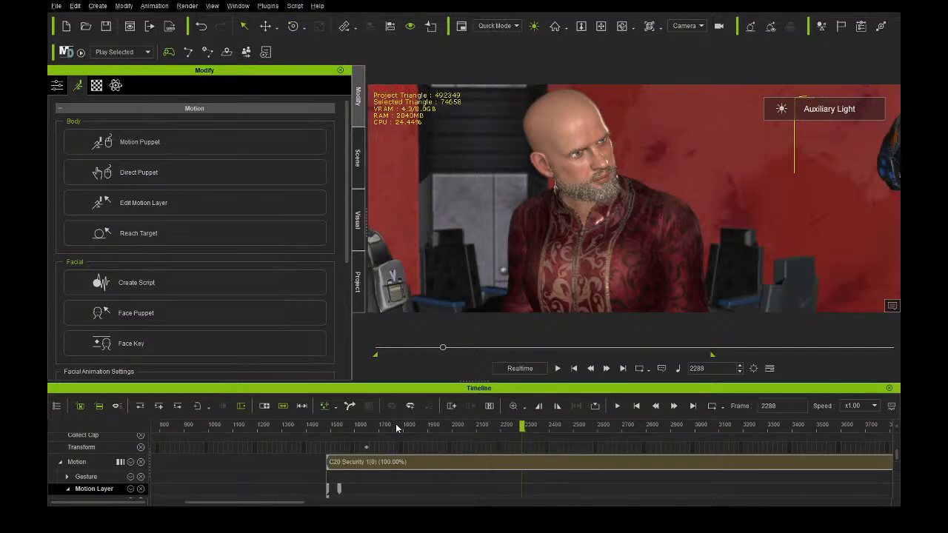
{"action": "left_click", "coordinate": [379, 427]}
{"action": "left_click_drag", "start_coordinate": [380, 428], "coordinate": [343, 427]}
{"action": "left_click", "coordinate": [559, 368]}
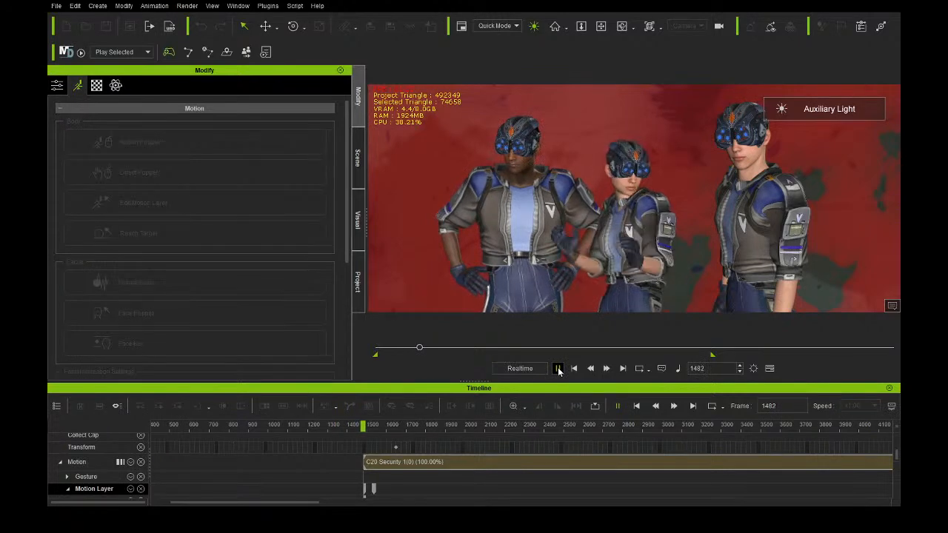
{"action": "left_click", "coordinate": [558, 368]}
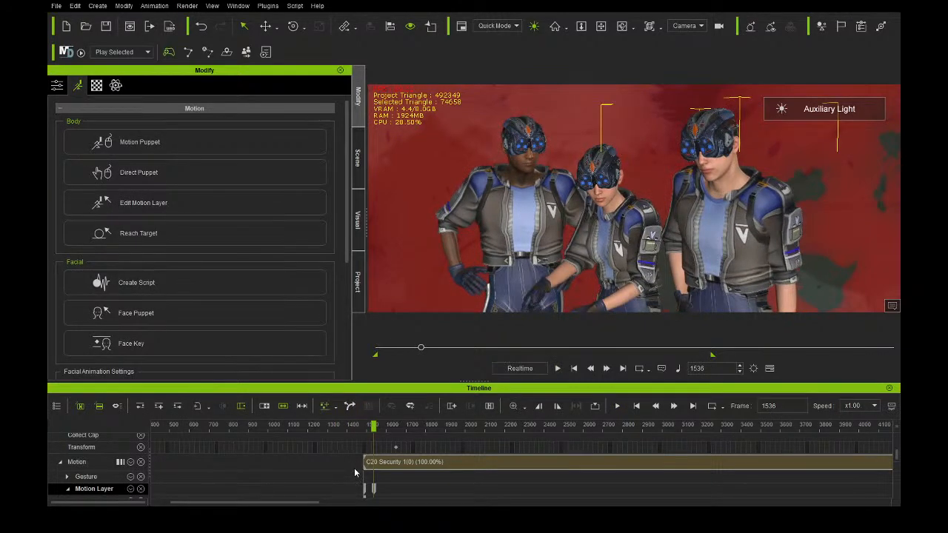
Play the shot from frame 0 and again from frame 1361 to review the guards' motion and head turns.
{"action": "left_click_drag", "start_coordinate": [363, 467], "coordinate": [68, 465]}
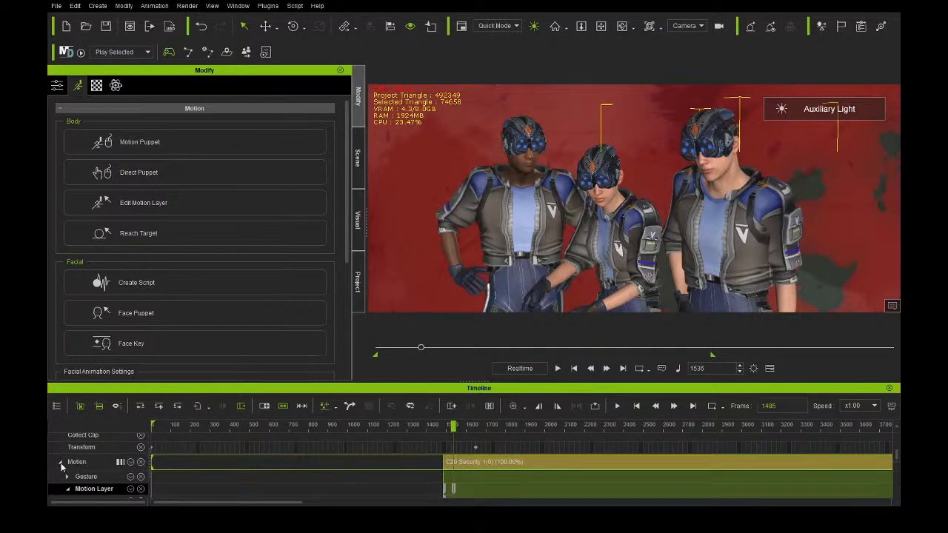
{"action": "left_click_drag", "start_coordinate": [177, 431], "coordinate": [97, 431]}
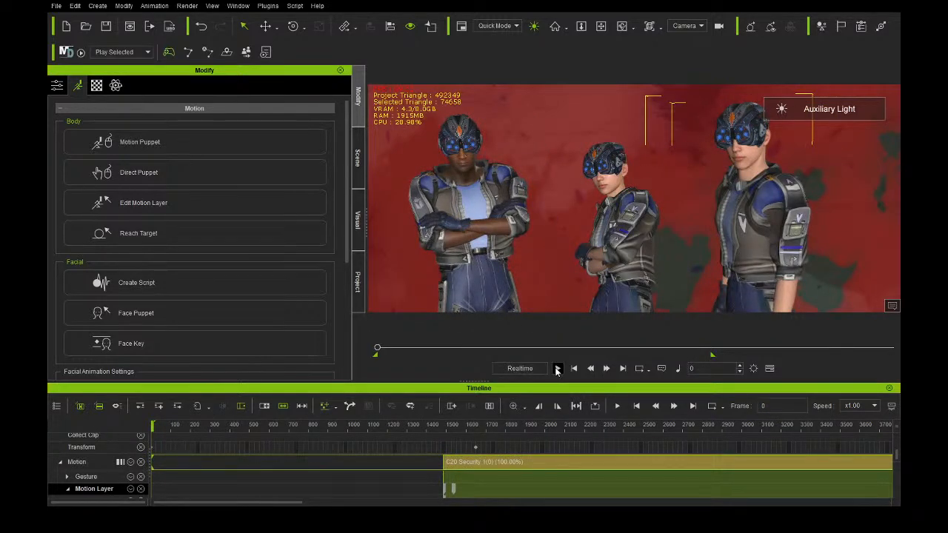
{"action": "left_click", "coordinate": [558, 368]}
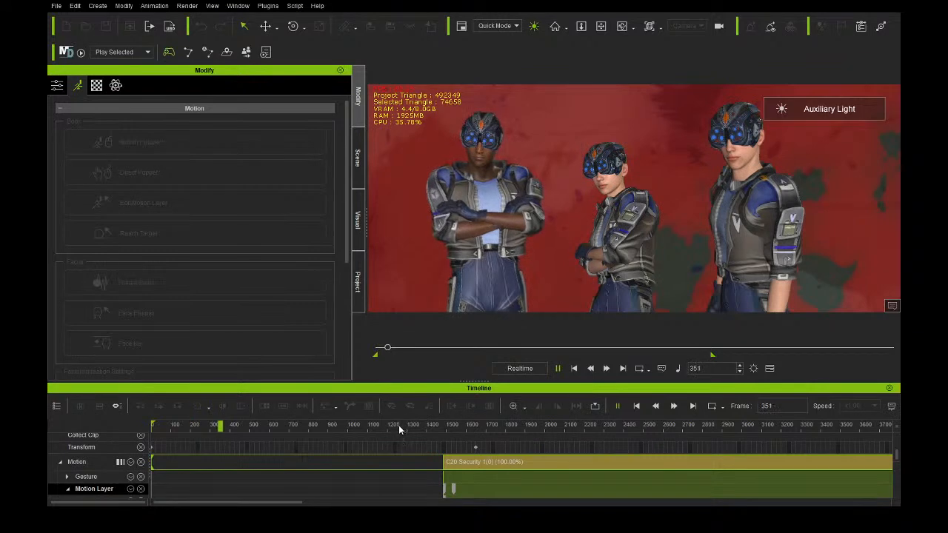
{"action": "left_click", "coordinate": [419, 425]}
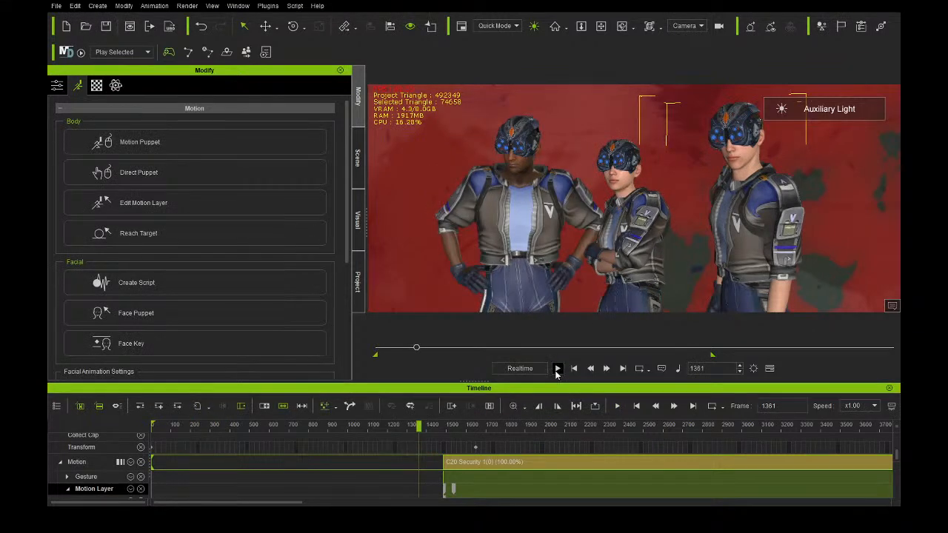
{"action": "left_click", "coordinate": [556, 369]}
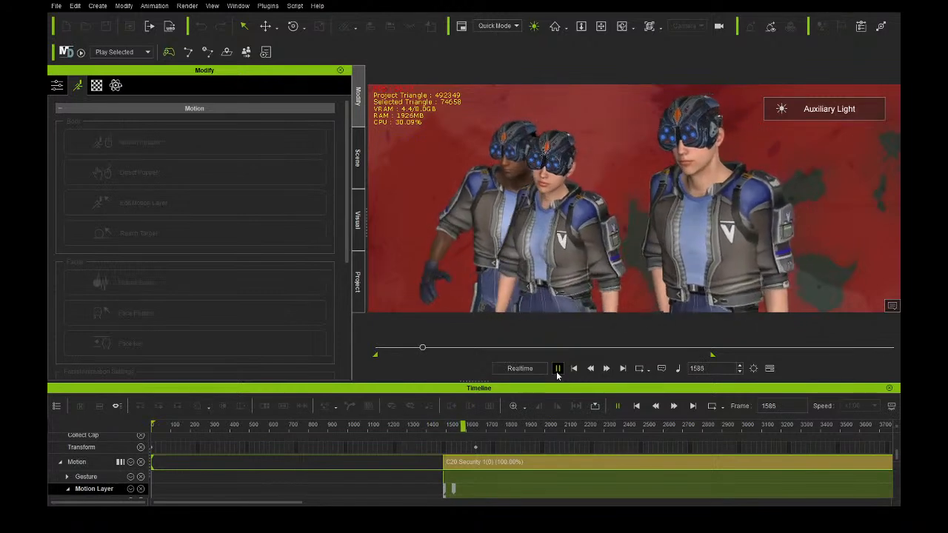
{"action": "left_click", "coordinate": [557, 369]}
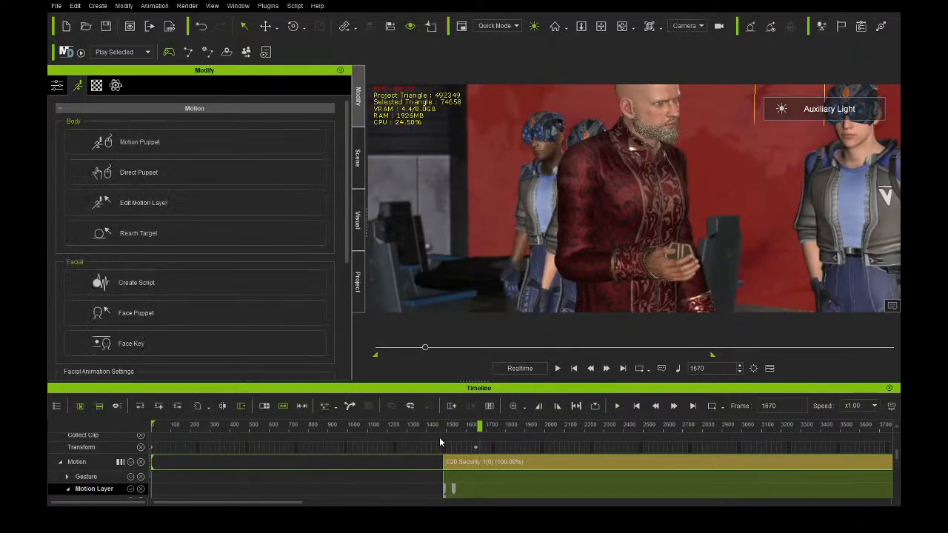
Select Abregado Security F and apply the Contempt_F expression at frame 1712 on the expression track.
{"action": "mouse_move", "coordinate": [436, 432]}
{"action": "left_mouse_down"}
{"action": "mouse_move", "coordinate": [475, 432]}
{"action": "mouse_move", "coordinate": [400, 432]}
{"action": "mouse_move", "coordinate": [432, 431]}
{"action": "left_mouse_up"}
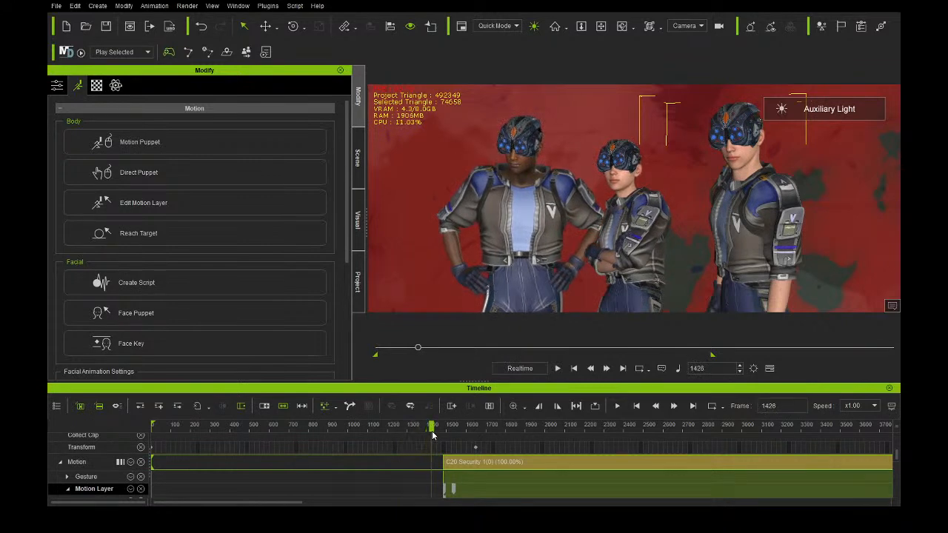
{"action": "left_click", "coordinate": [358, 161]}
{"action": "left_click", "coordinate": [178, 272]}
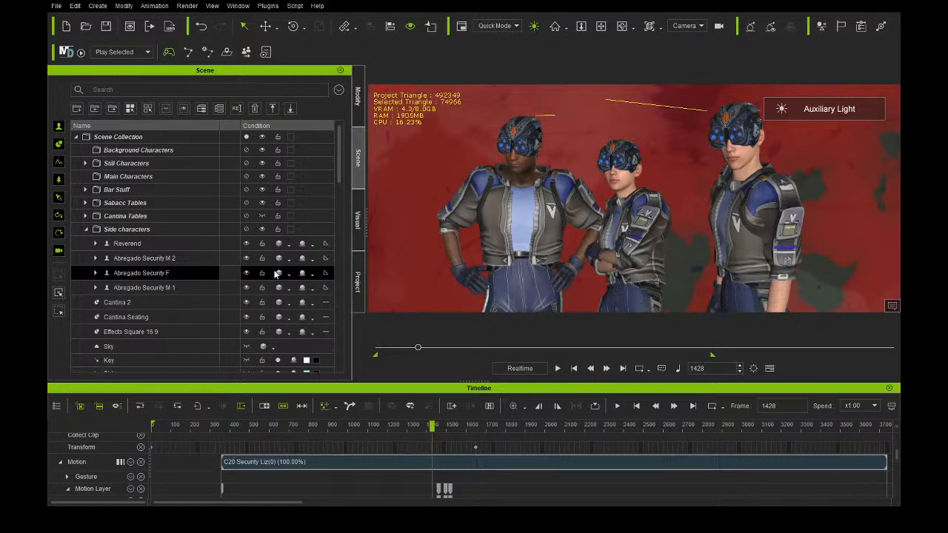
{"action": "left_click_drag", "start_coordinate": [447, 429], "coordinate": [488, 427]}
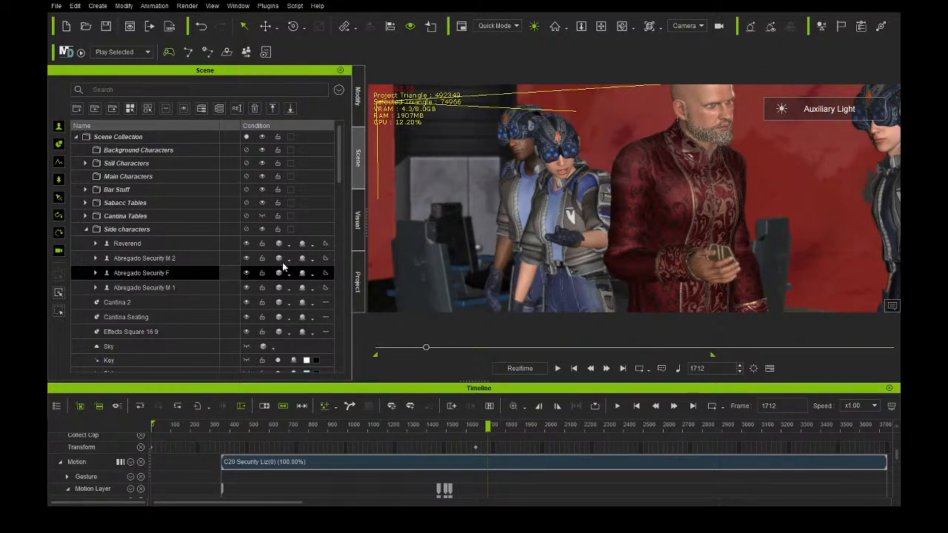
{"action": "scroll", "coordinate": [490, 435], "scroll_direction": "down", "scroll_amount": 5}
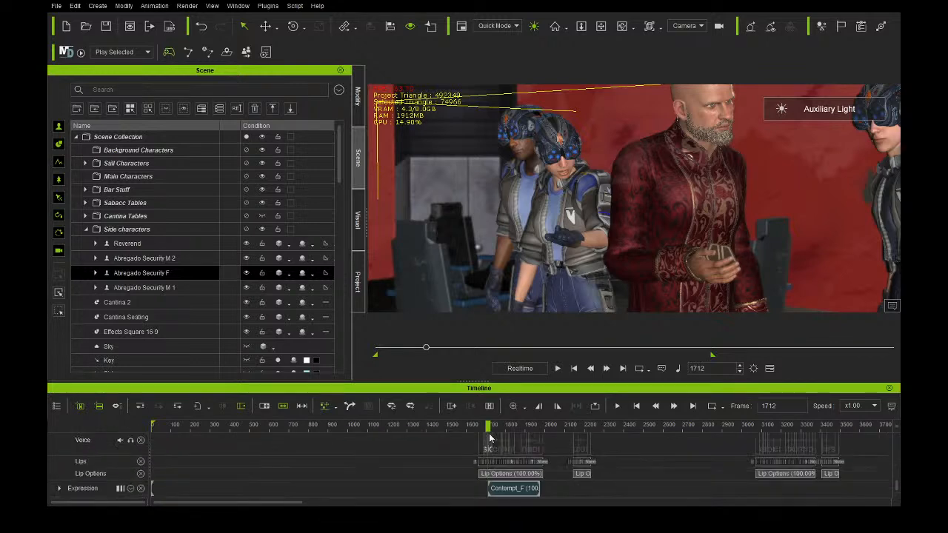
{"action": "scroll", "coordinate": [497, 447], "scroll_direction": "up", "scroll_amount": 4, "text": "ctrl"}
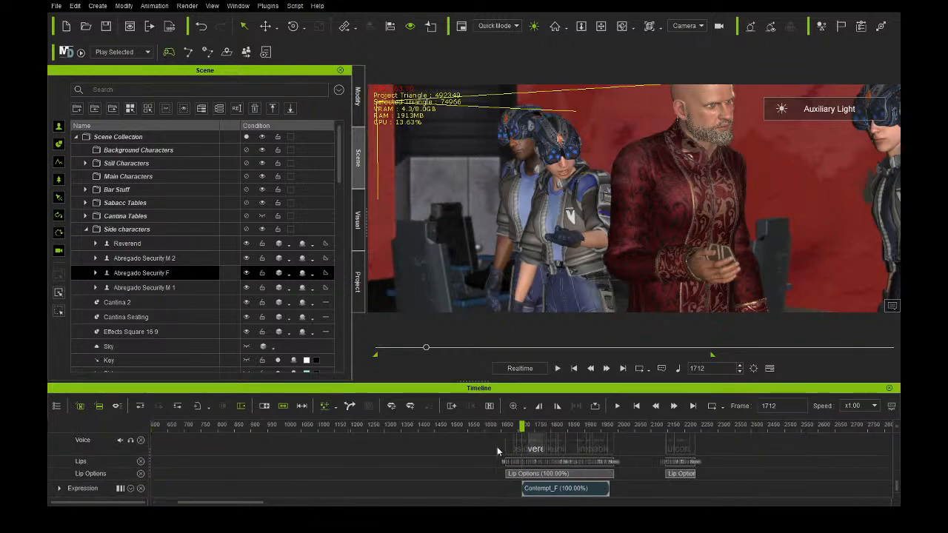
Apply the Disdain_M expression to Abregado Security F just before the second voice line, starting at about frame 2110, and scrub through it.
{"action": "left_click_drag", "start_coordinate": [531, 428], "coordinate": [716, 422]}
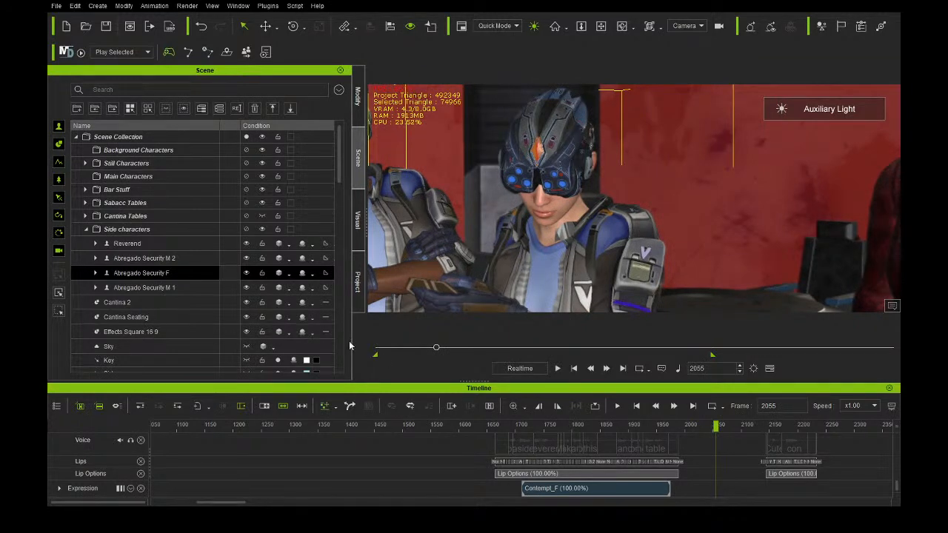
{"action": "left_click_drag", "start_coordinate": [718, 427], "coordinate": [793, 435]}
{"action": "left_click_drag", "start_coordinate": [774, 494], "coordinate": [794, 488]}
{"action": "left_click_drag", "start_coordinate": [743, 428], "coordinate": [857, 429]}
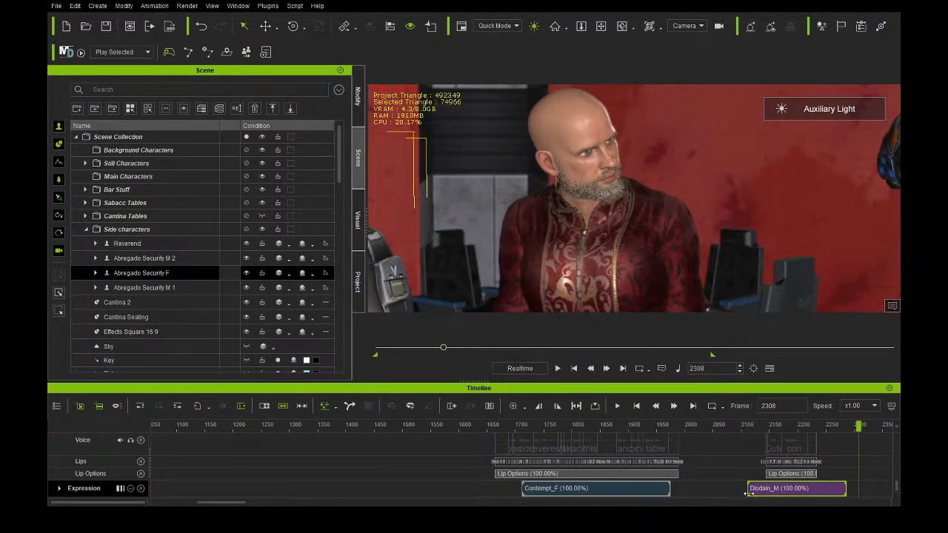
Extend the Contempt_F clip's transition to begin at about frame 1651 and play the shot from frame 1535.
{"action": "left_click_drag", "start_coordinate": [526, 499], "coordinate": [305, 502]}
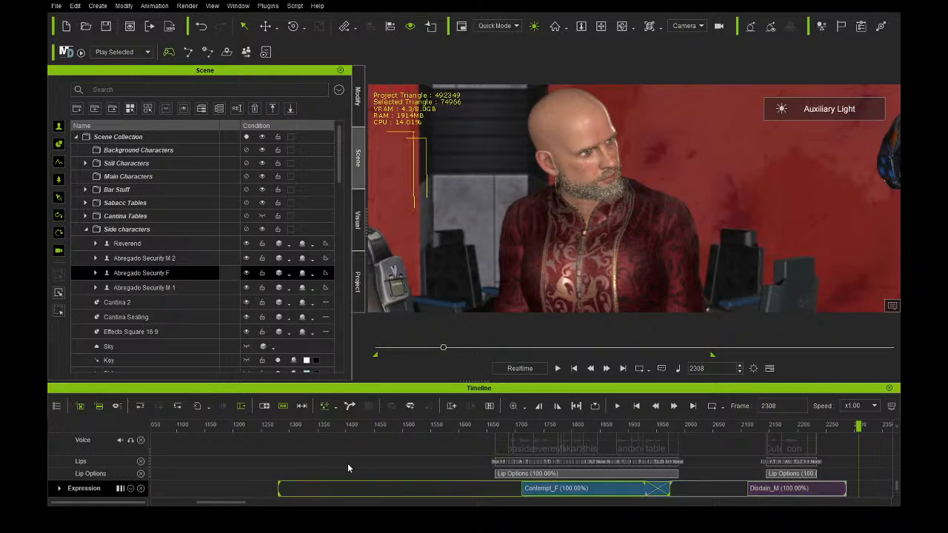
{"action": "left_click_drag", "start_coordinate": [391, 435], "coordinate": [348, 433]}
{"action": "left_click", "coordinate": [284, 449]}
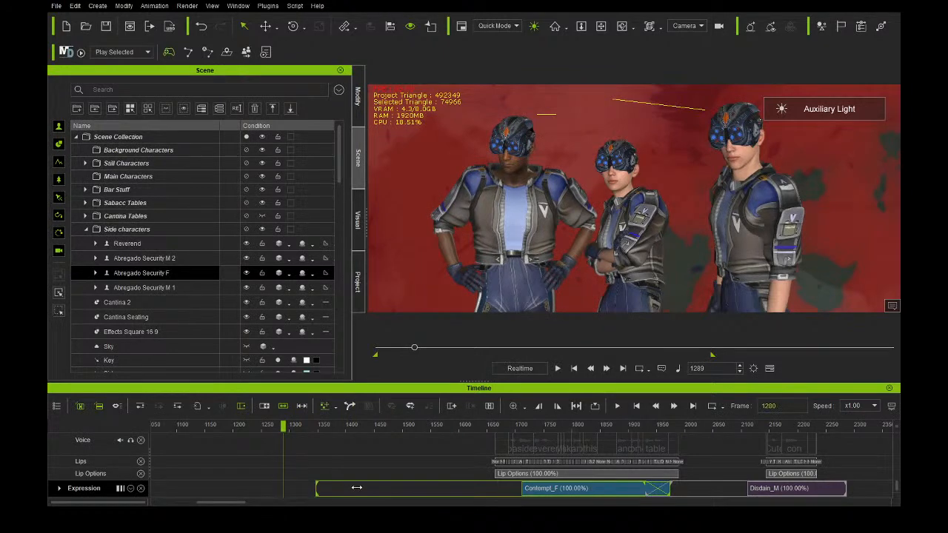
{"action": "left_click_drag", "start_coordinate": [373, 427], "coordinate": [488, 442]}
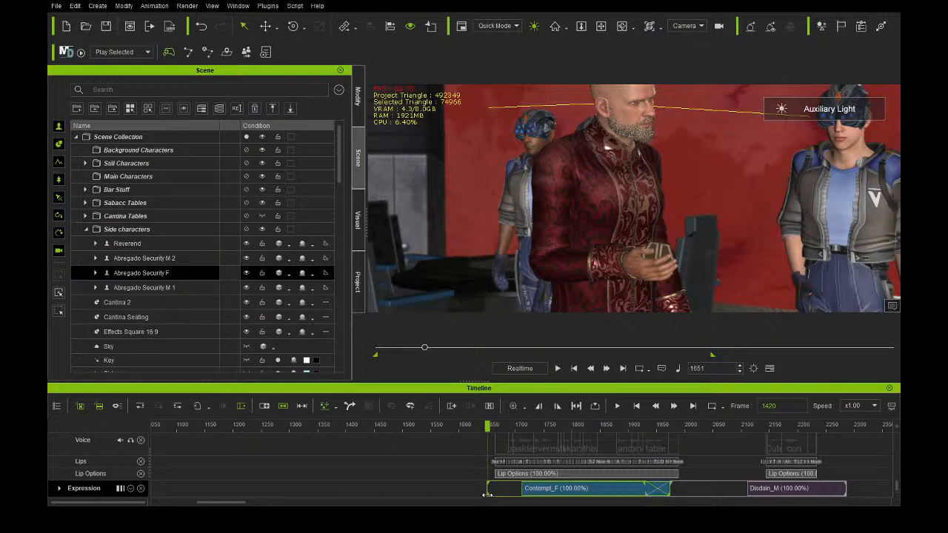
{"action": "left_click_drag", "start_coordinate": [481, 426], "coordinate": [422, 426]}
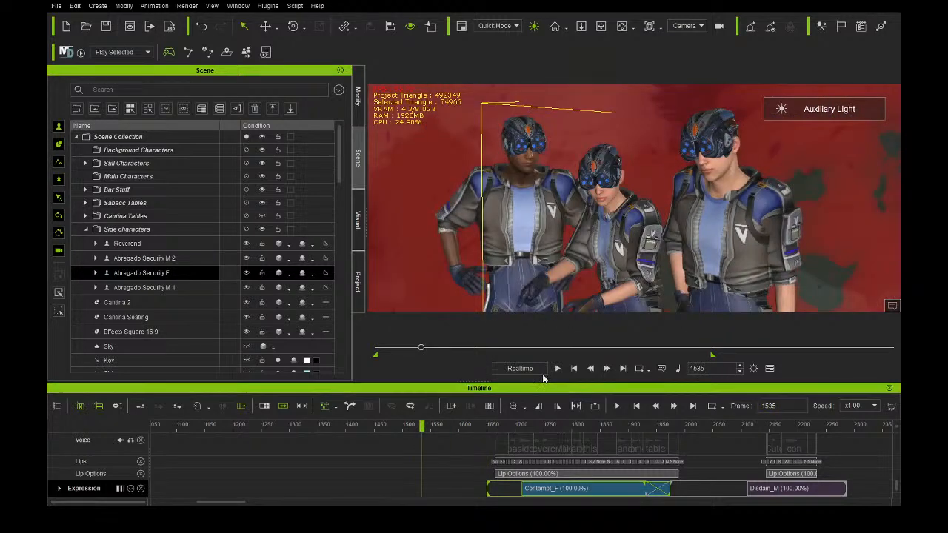
{"action": "left_click", "coordinate": [558, 370]}
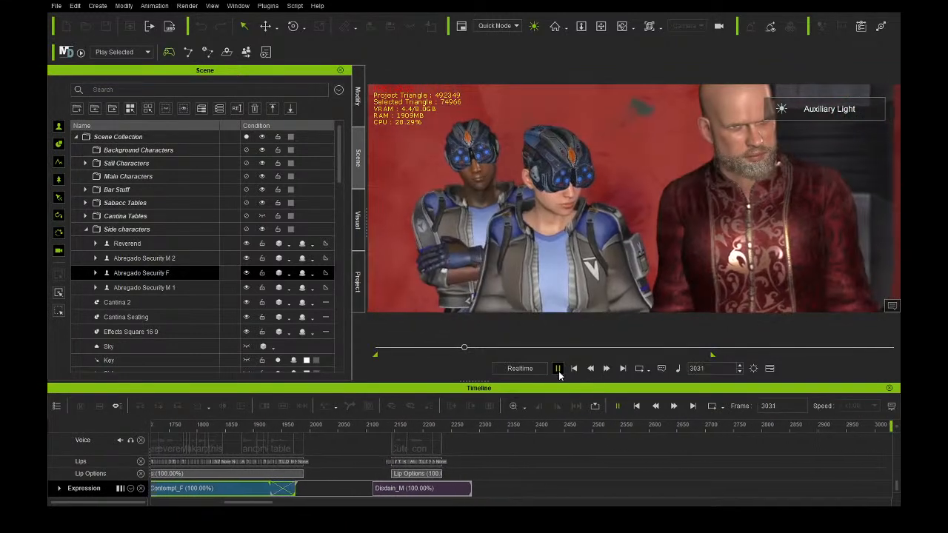
{"action": "left_click", "coordinate": [557, 368]}
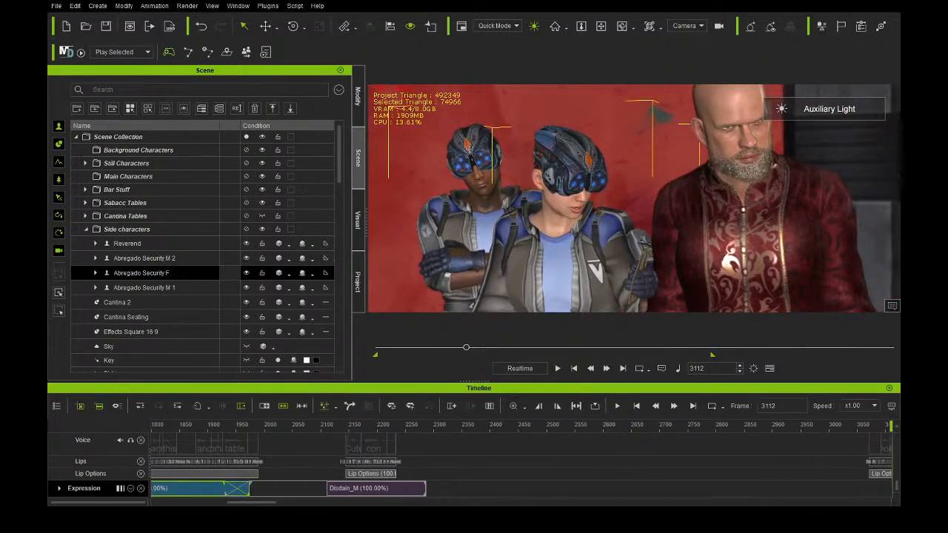
Apply the Irritated_F expression to Abregado Security F at frame 3012 and play back the dialogue.
{"action": "left_click_drag", "start_coordinate": [790, 425], "coordinate": [835, 427]}
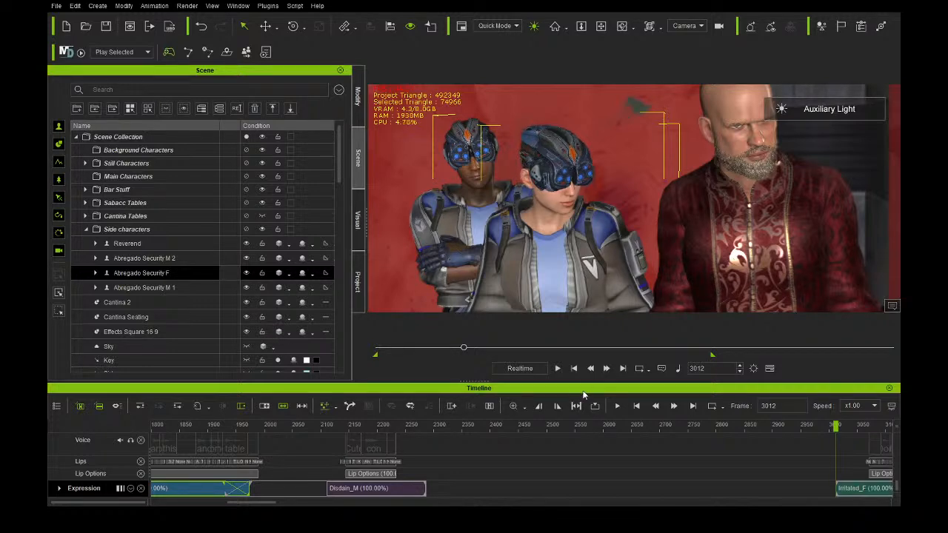
{"action": "left_click", "coordinate": [556, 368]}
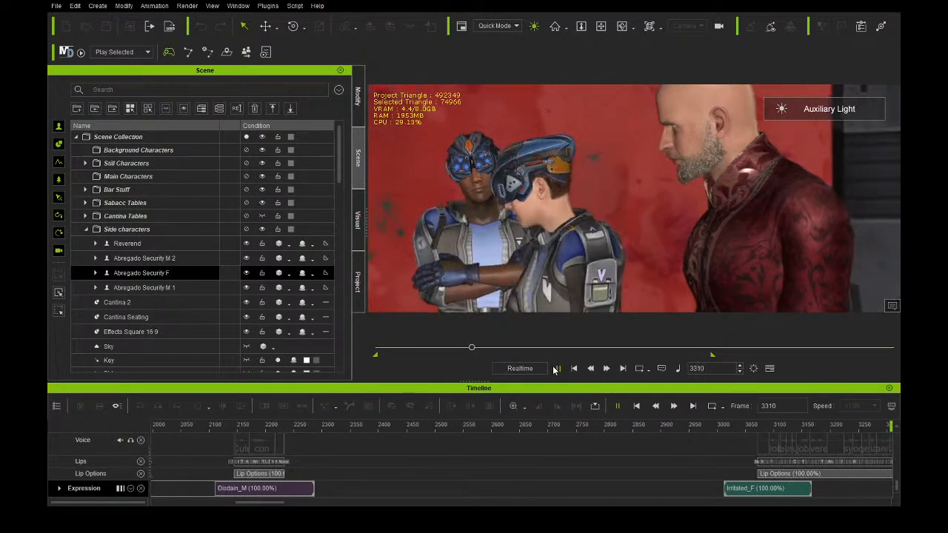
{"action": "left_click", "coordinate": [556, 368]}
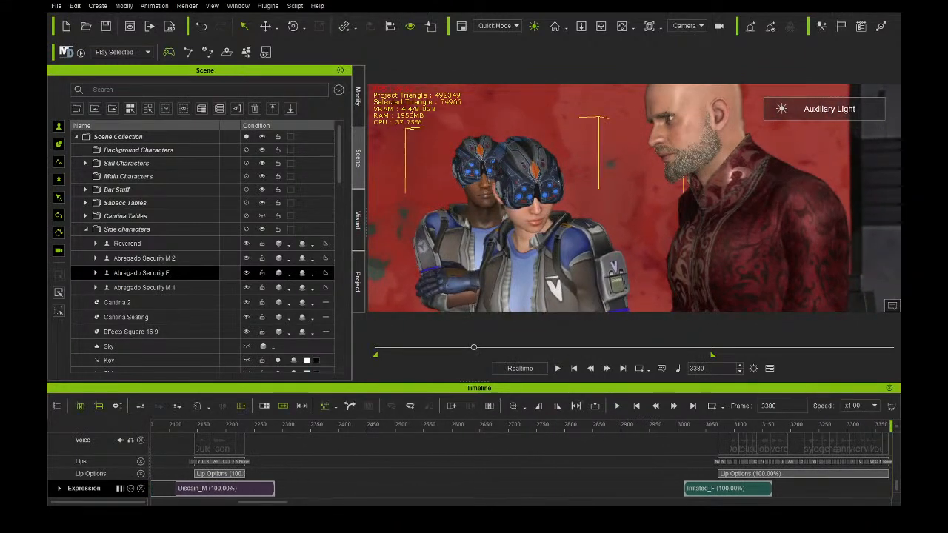
Try the Amusing expression on Abregado Security F at frame 3380 and play it back.
{"action": "left_click_drag", "start_coordinate": [280, 503], "coordinate": [297, 481]}
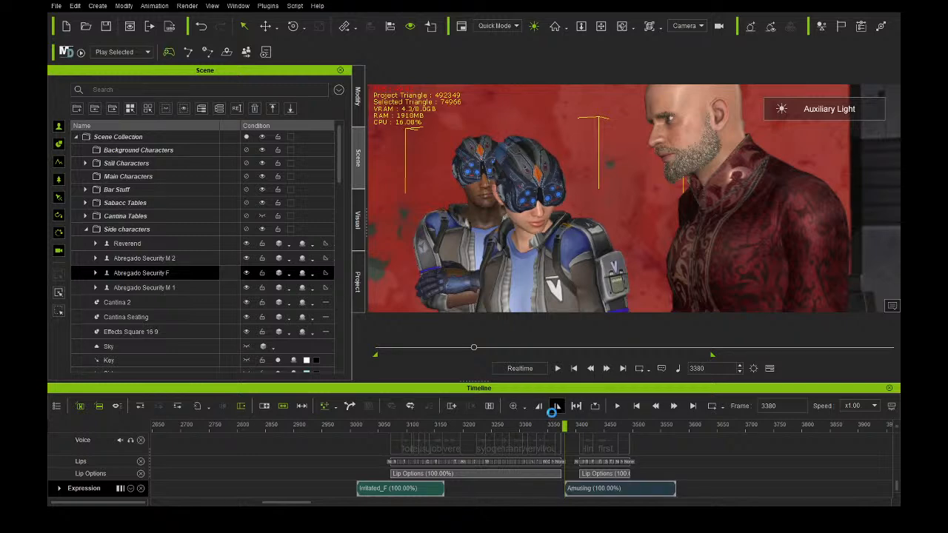
{"action": "left_click", "coordinate": [557, 368]}
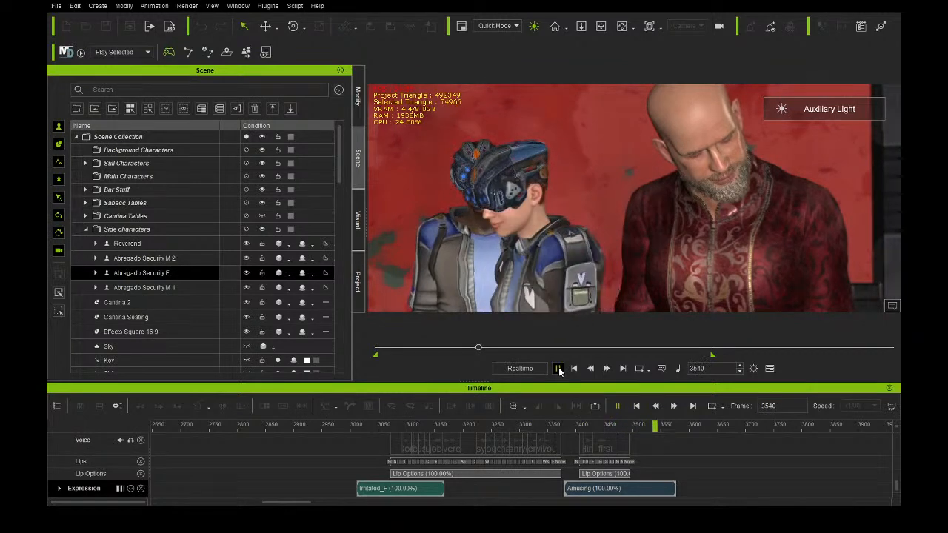
{"action": "left_click", "coordinate": [557, 368]}
{"action": "left_click", "coordinate": [572, 427]}
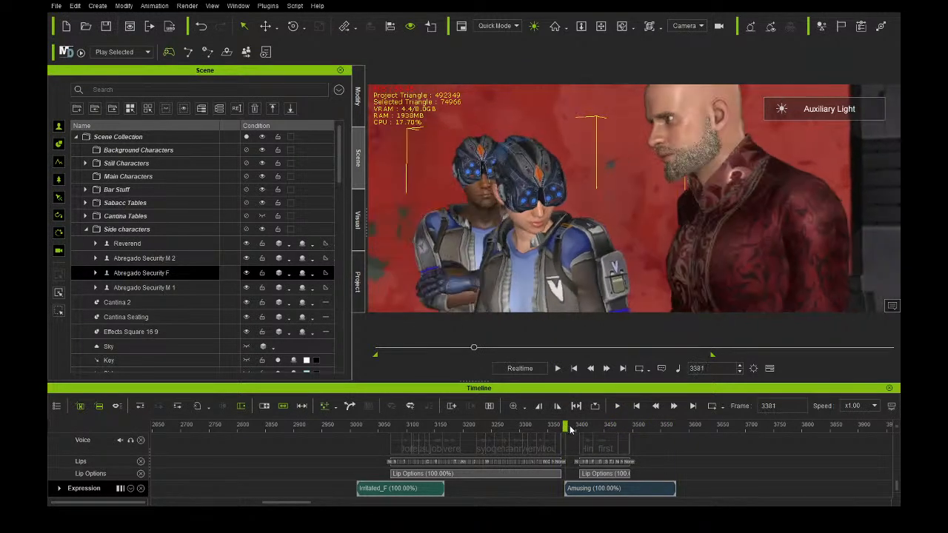
Shift the Amusing clip later, then delete it and try the Optimistic_F expression at frame 3417.
{"action": "left_click_drag", "start_coordinate": [573, 427], "coordinate": [601, 430]}
{"action": "left_click_drag", "start_coordinate": [572, 494], "coordinate": [582, 491]}
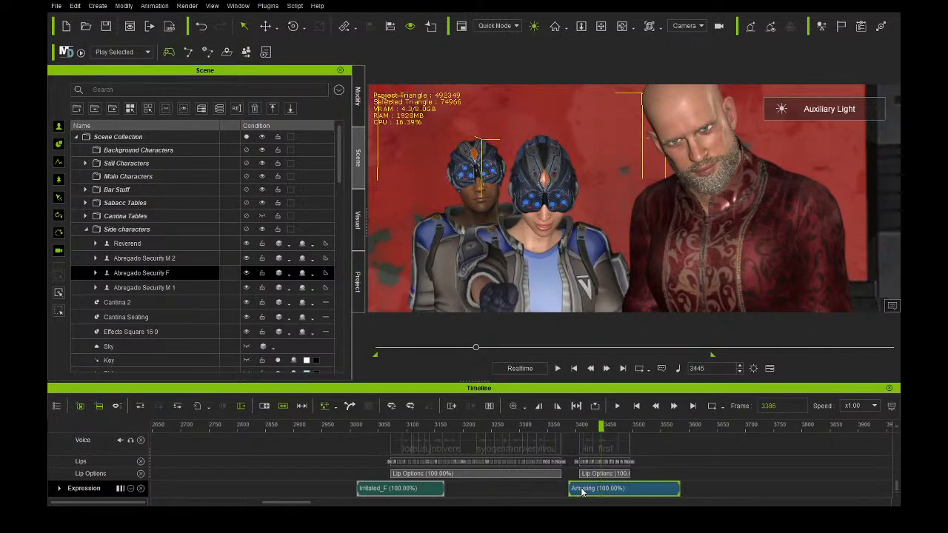
{"action": "left_click", "coordinate": [585, 491]}
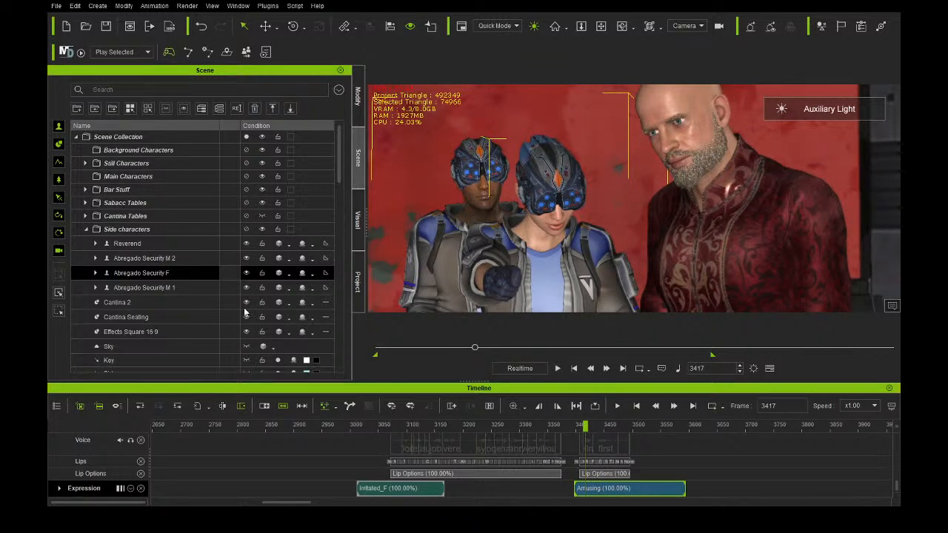
{"action": "key", "text": "Delete"}
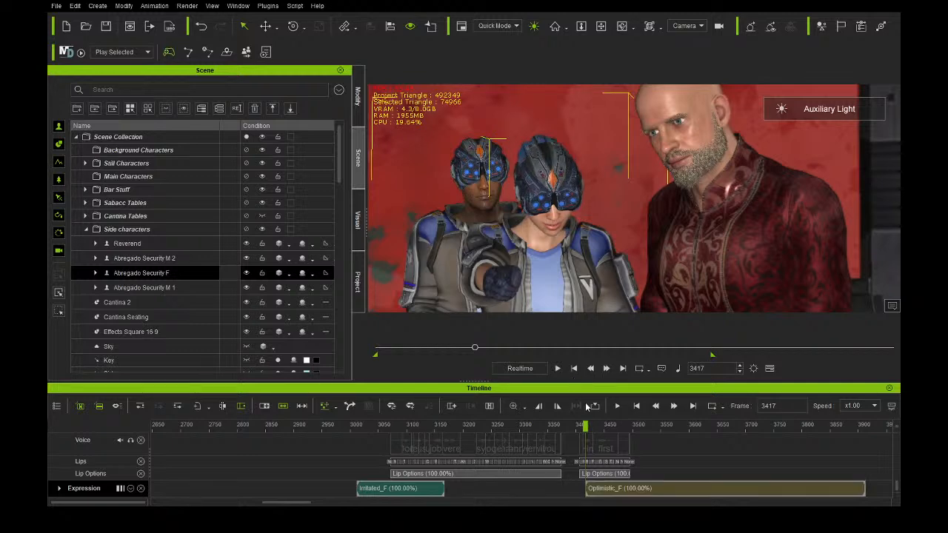
Replace Optimistic_F with the Smirk_F expression starting at frame 3405, and extend its transition back to the Irritated_F clip.
{"action": "left_click_drag", "start_coordinate": [581, 427], "coordinate": [598, 495]}
{"action": "left_click_drag", "start_coordinate": [567, 424], "coordinate": [635, 434]}
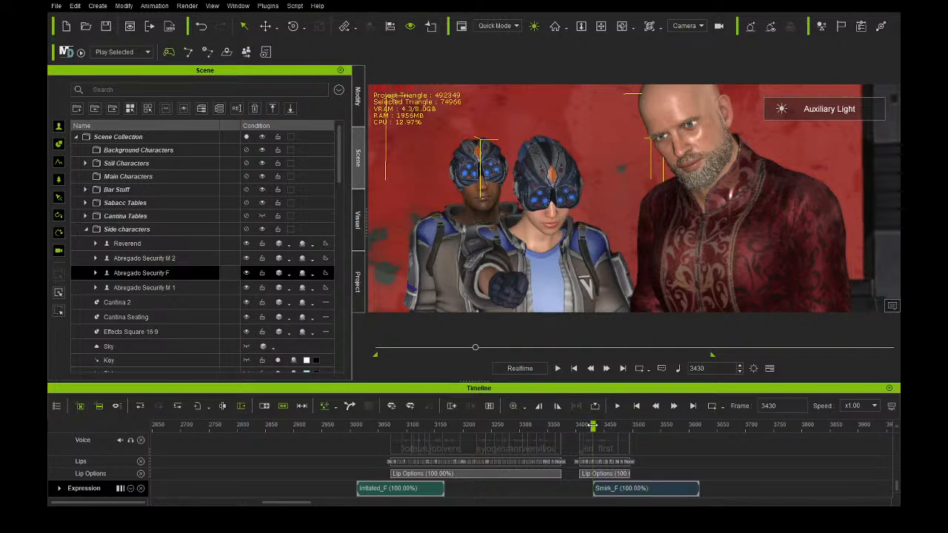
{"action": "left_click_drag", "start_coordinate": [638, 498], "coordinate": [623, 496]}
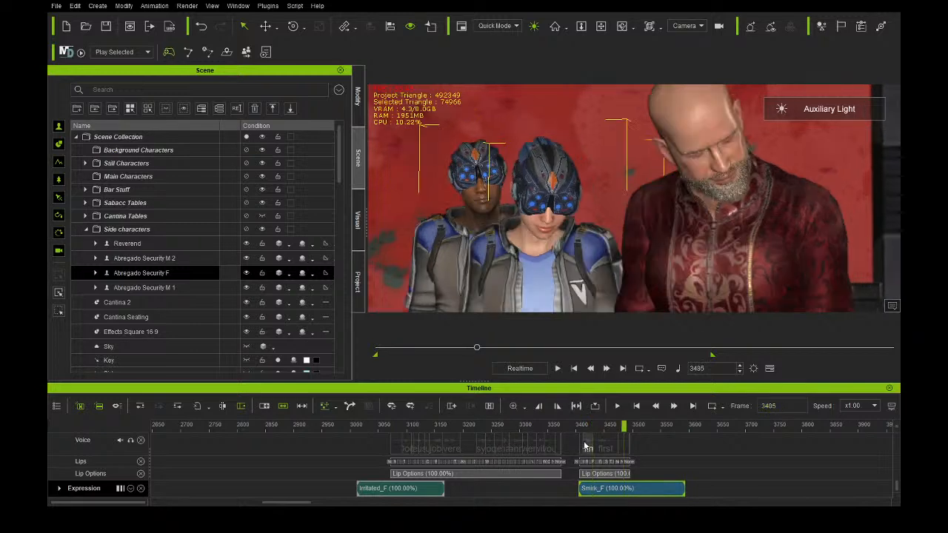
{"action": "left_click_drag", "start_coordinate": [577, 432], "coordinate": [624, 441]}
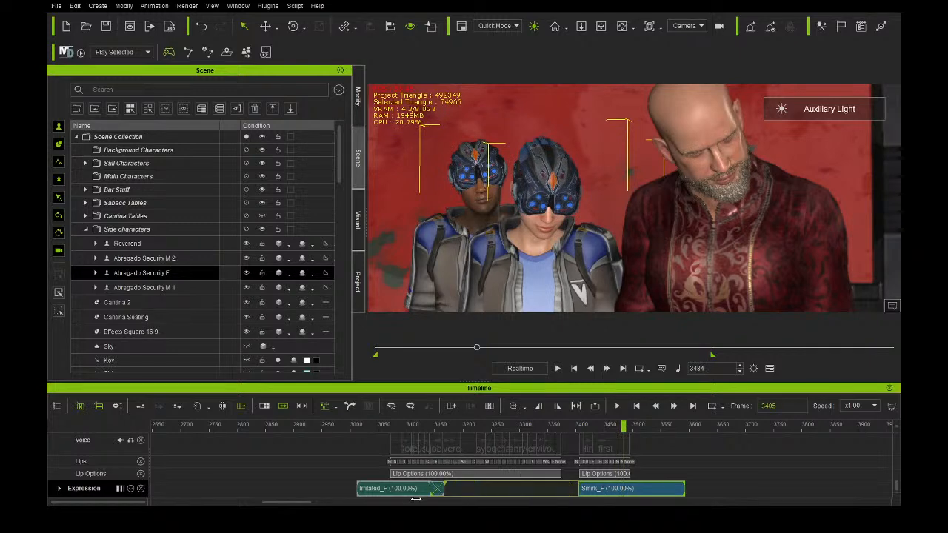
Extend the Irritated_F clip's transition to begin at about frame 2976 and play the shot from frame 2916.
{"action": "left_click_drag", "start_coordinate": [361, 428], "coordinate": [352, 439]}
{"action": "left_click_drag", "start_coordinate": [357, 494], "coordinate": [337, 492]}
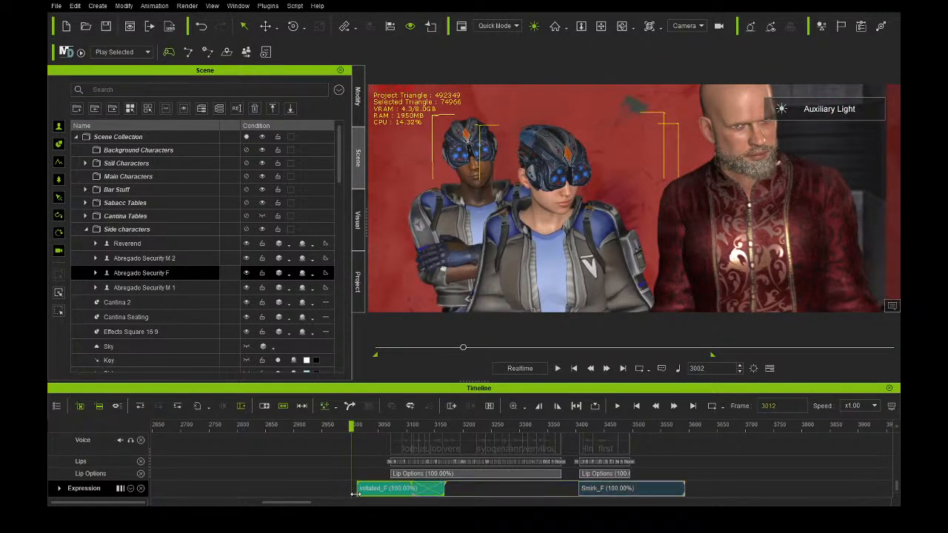
{"action": "left_click_drag", "start_coordinate": [355, 429], "coordinate": [302, 427]}
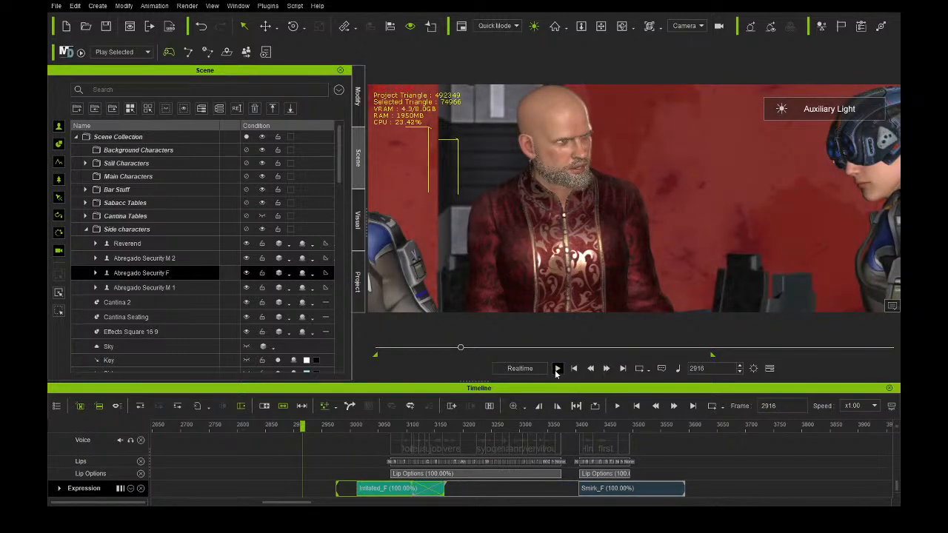
{"action": "left_click", "coordinate": [556, 369]}
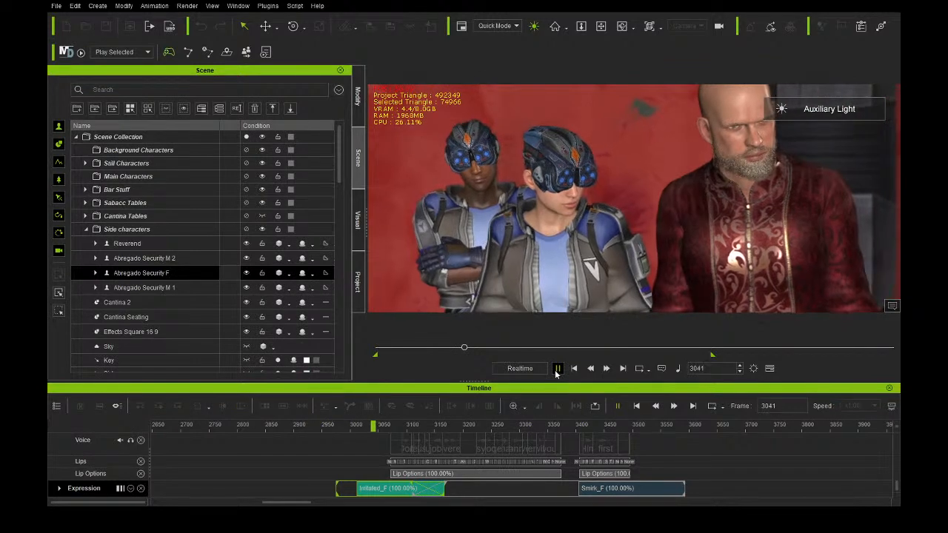
{"action": "left_click", "coordinate": [556, 368]}
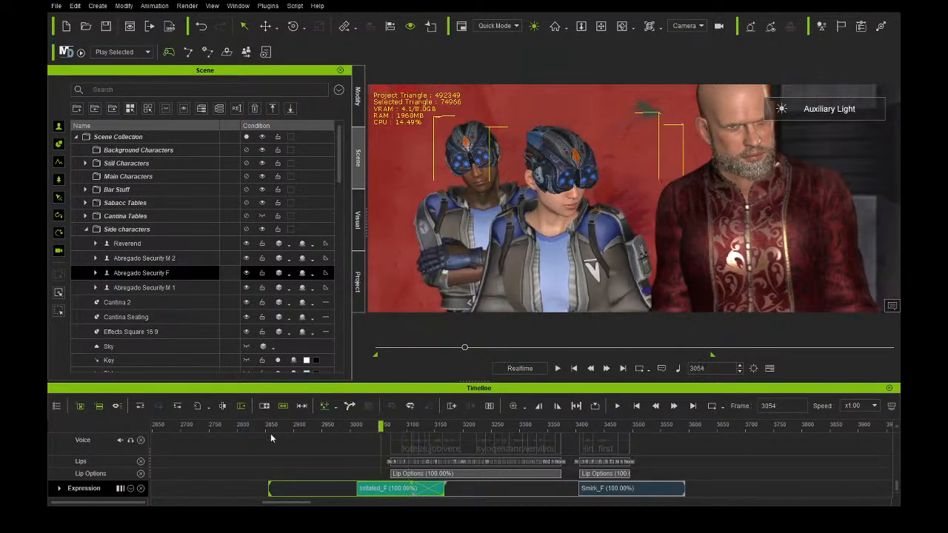
Play the shot from about frame 2776 to review Abregado Security F's expressions and stop past the Smirk_F clip's start.
{"action": "left_click", "coordinate": [230, 427]}
{"action": "left_click", "coordinate": [559, 369]}
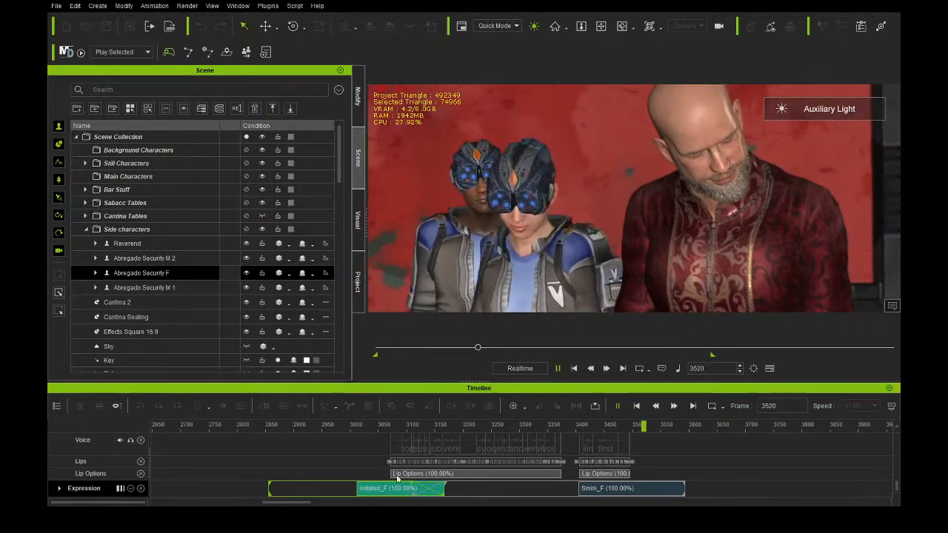
{"action": "key", "text": "space"}
Make the Irritated_F clip ramp in gradually from about frame 2856 and play the shot from frame 2731.
{"action": "left_click", "coordinate": [282, 426]}
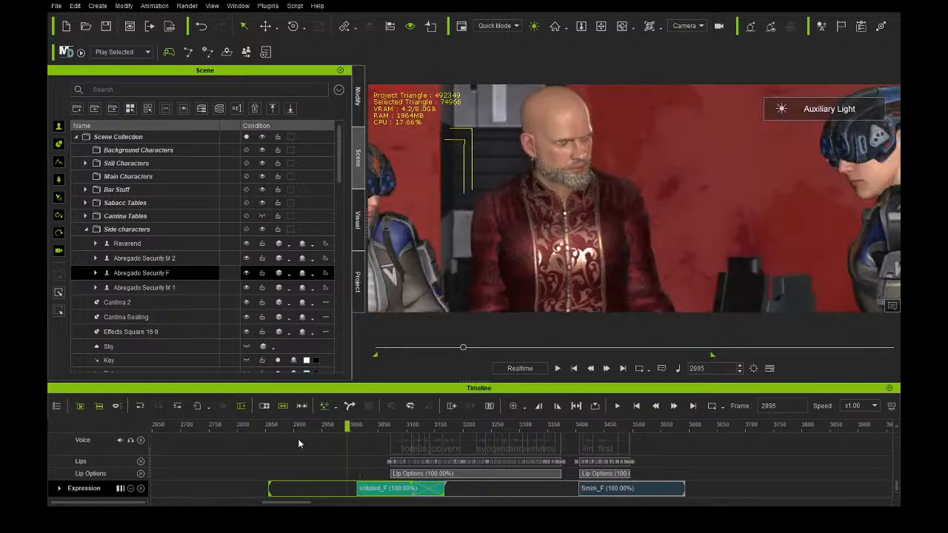
{"action": "left_click_drag", "start_coordinate": [267, 449], "coordinate": [269, 455]}
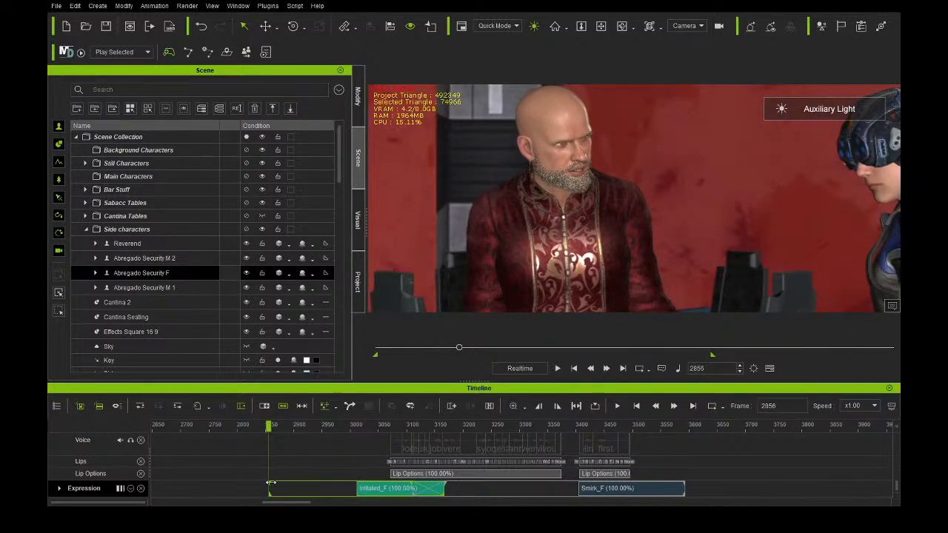
{"action": "left_click_drag", "start_coordinate": [333, 428], "coordinate": [199, 452]}
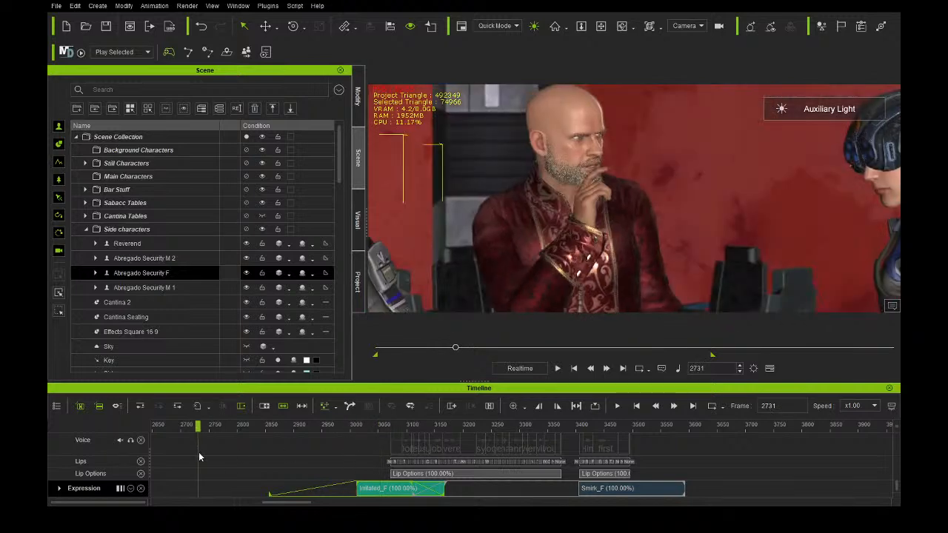
{"action": "left_click", "coordinate": [557, 368]}
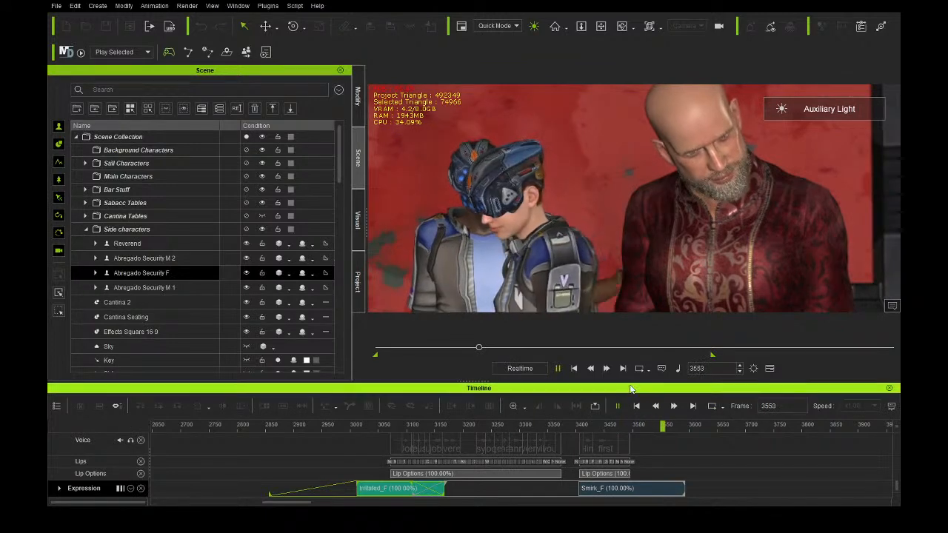
{"action": "left_click", "coordinate": [557, 368]}
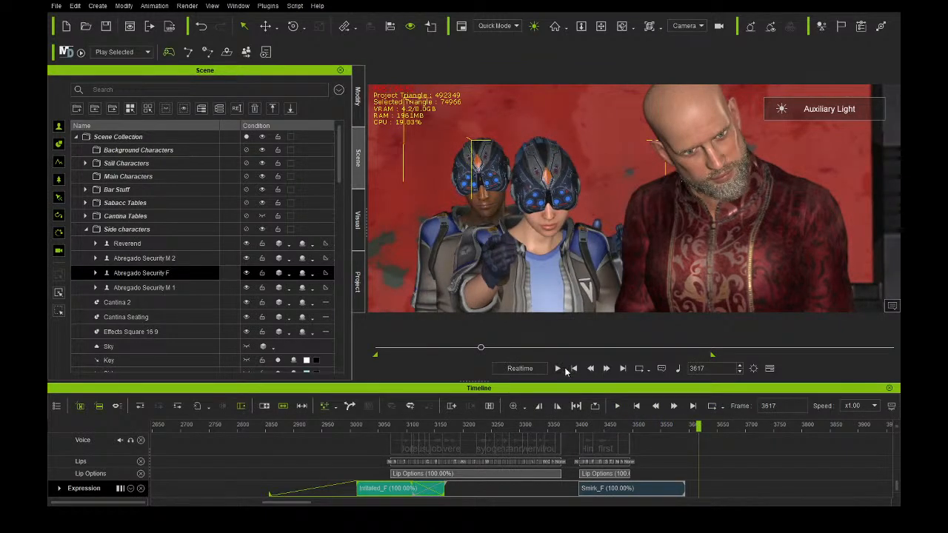
Play the whole scene from its first frame to review the finished animation.
{"action": "left_click", "coordinate": [573, 368]}
{"action": "left_click", "coordinate": [556, 368]}
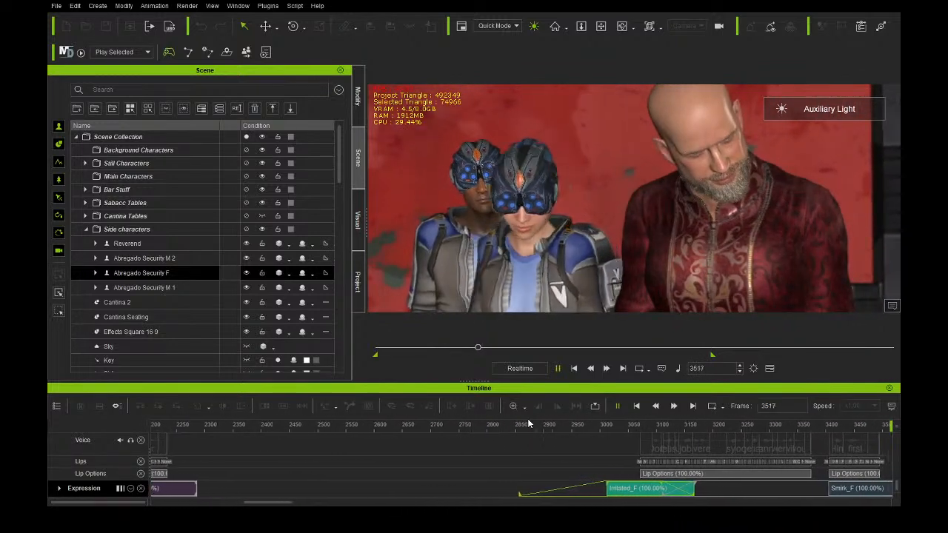
{"action": "left_click", "coordinate": [559, 368]}
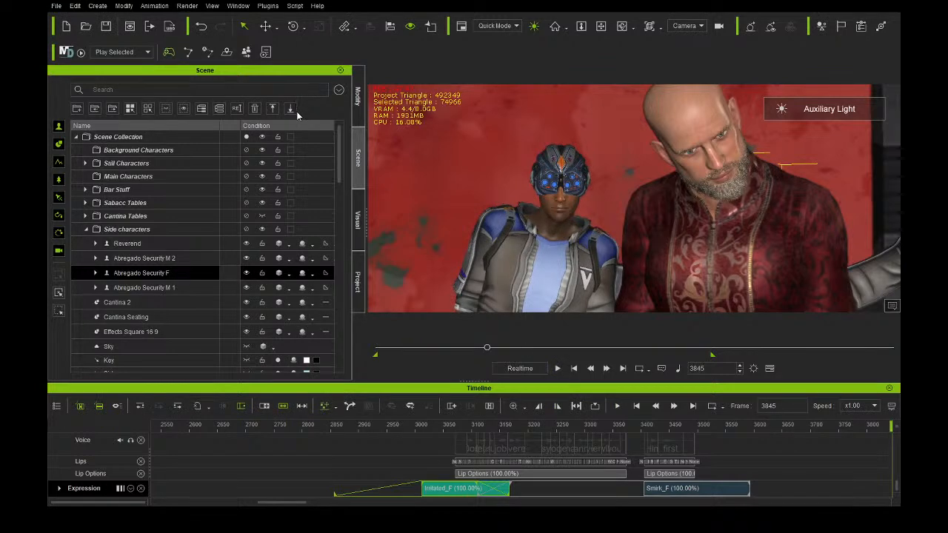
Hide Reverend, Abregado Security M 2, Abregado Security F and Abregado Security M 1, leaving Abregado Security M 1 selected.
{"action": "left_click", "coordinate": [247, 243]}
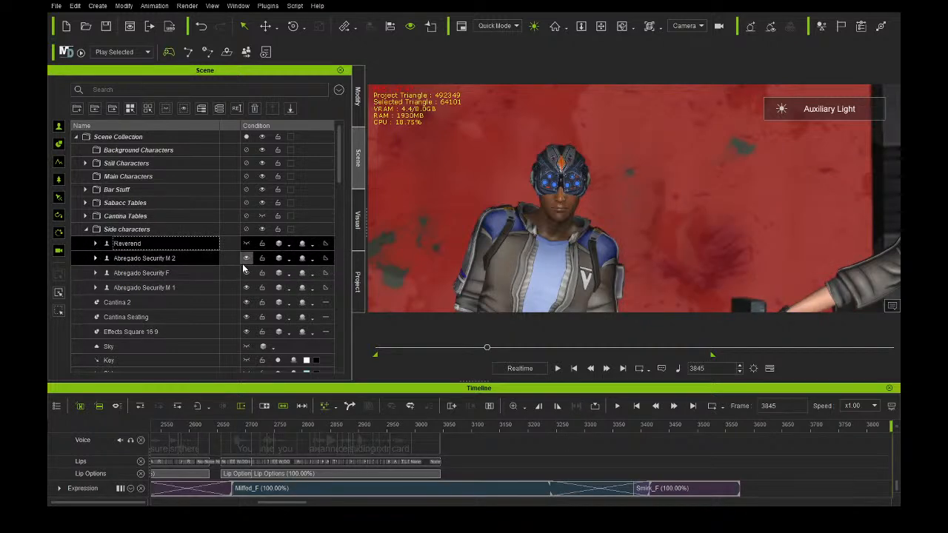
{"action": "left_click", "coordinate": [242, 261]}
{"action": "left_click", "coordinate": [245, 273]}
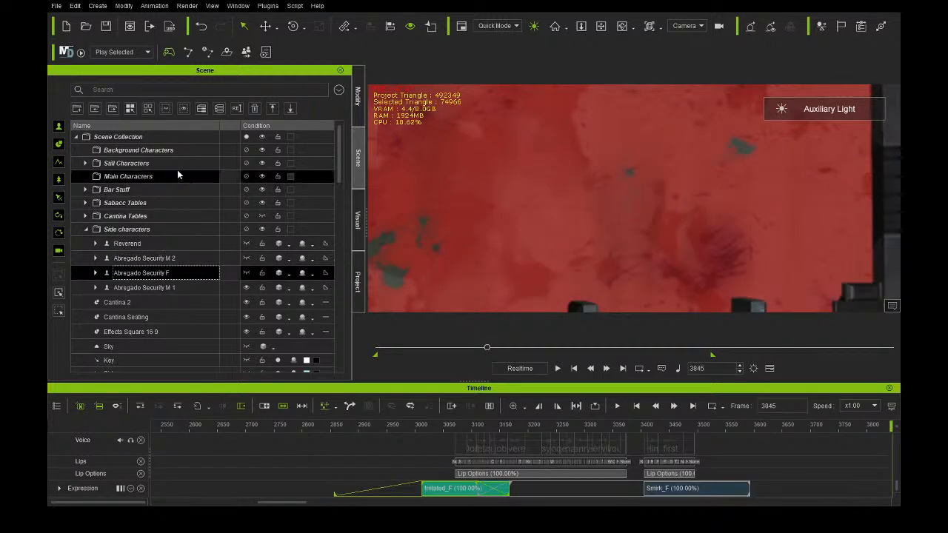
{"action": "left_click", "coordinate": [247, 287]}
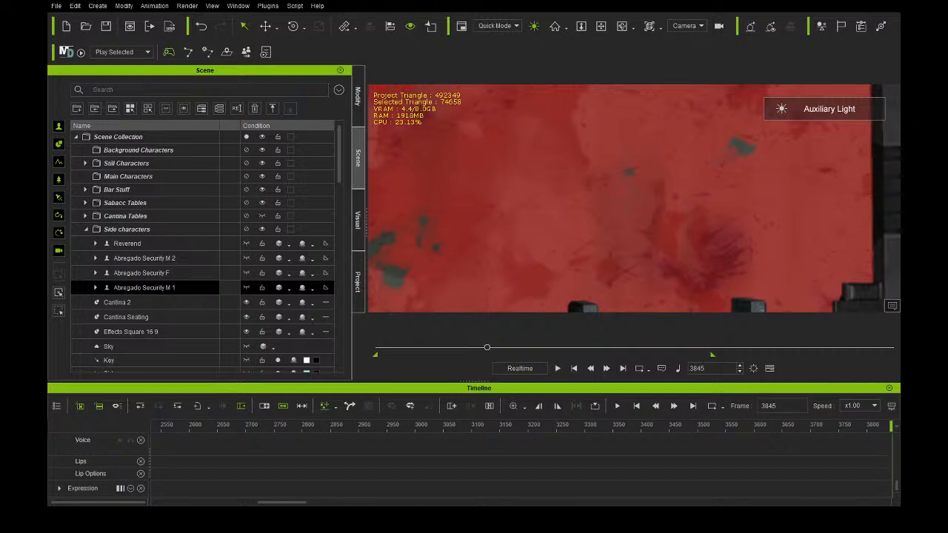
{"action": "left_click", "coordinate": [145, 287]}
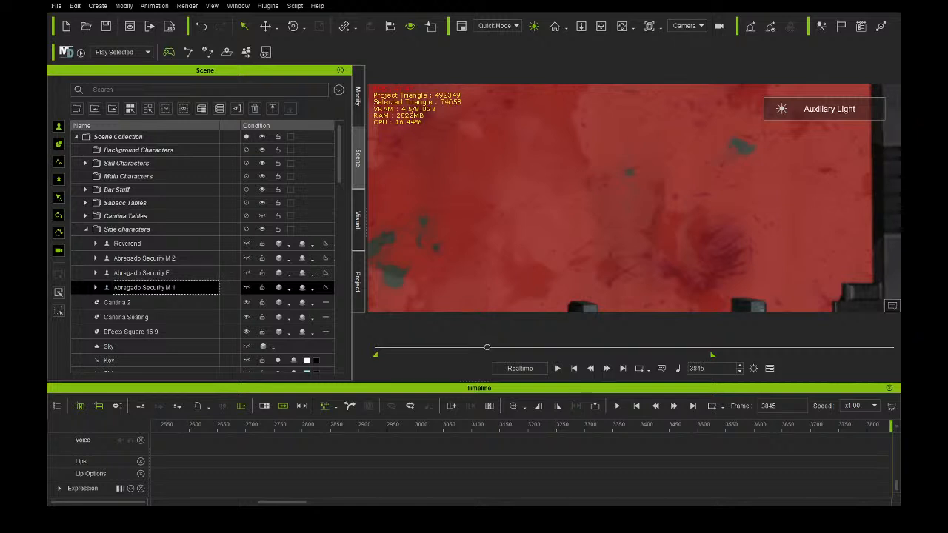